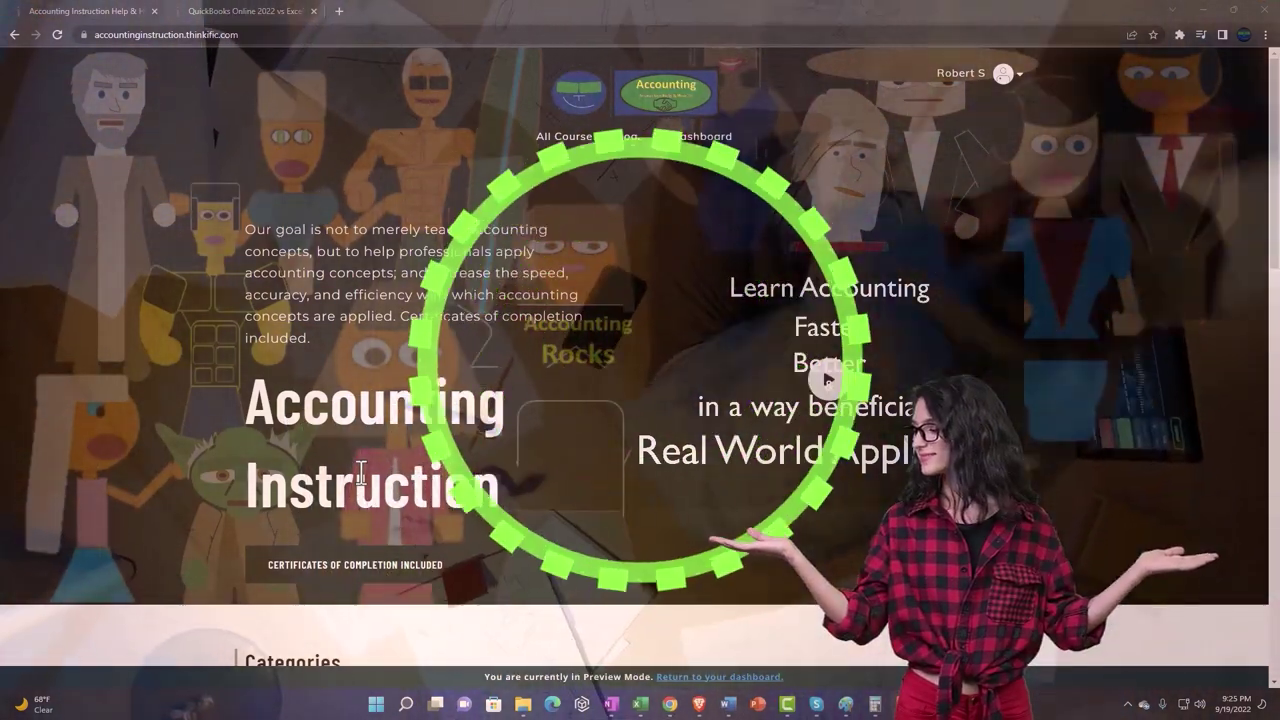
Look through the course categories on the Accounting Instruction site and the lesson sections of the QuickBooks Online 2022 course
{"action": "scroll", "coordinate": [176, 547], "scroll_direction": "down", "scroll_amount": 6}
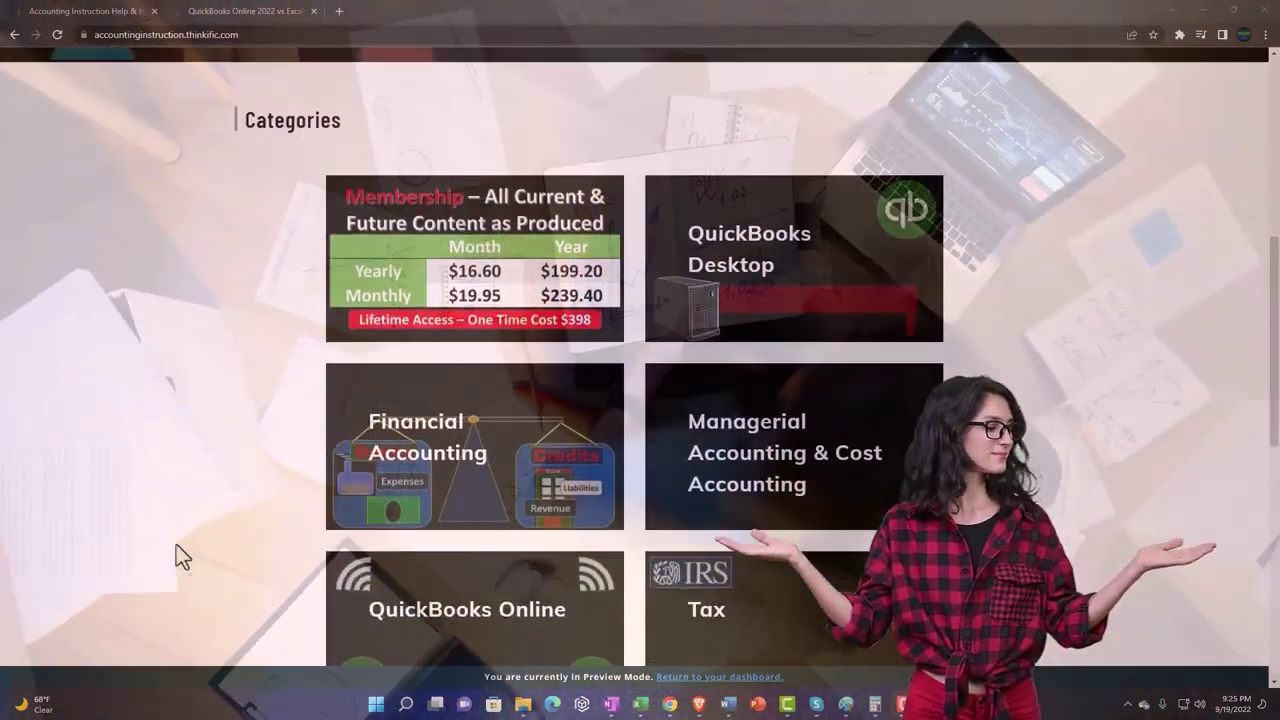
{"action": "scroll", "coordinate": [176, 547], "scroll_direction": "down", "scroll_amount": 4}
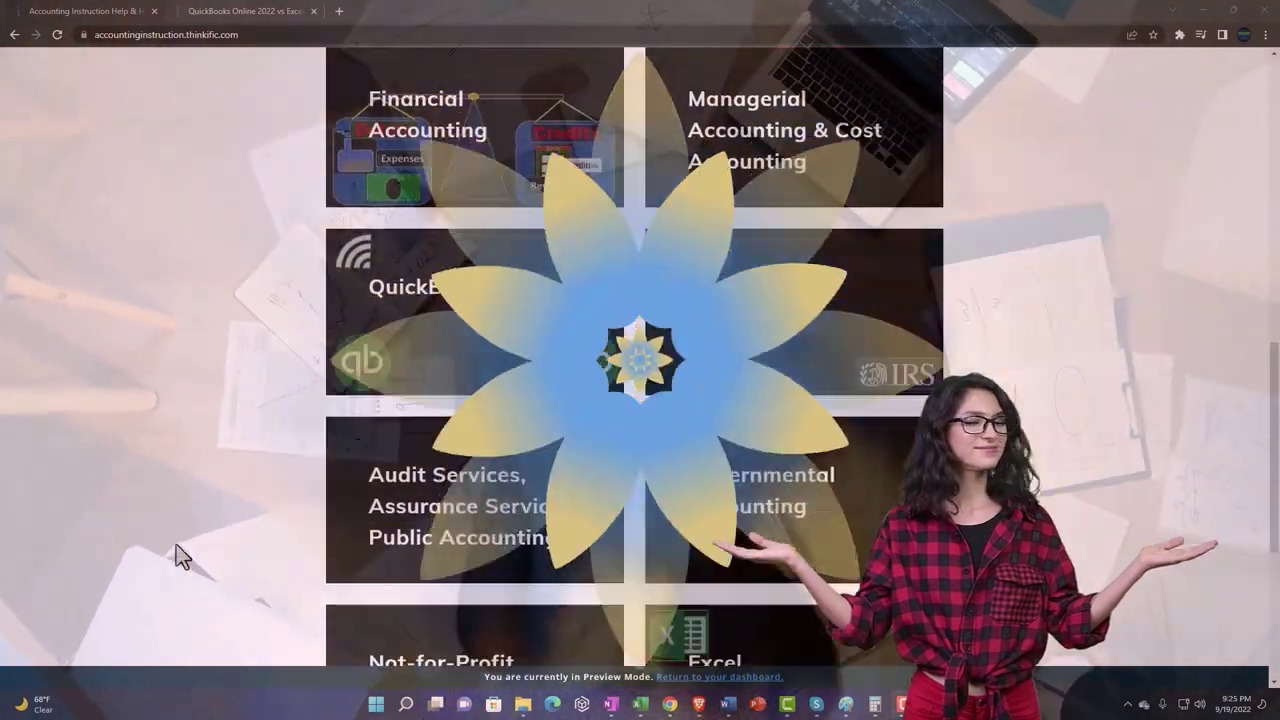
{"action": "scroll", "coordinate": [176, 545], "scroll_direction": "down", "scroll_amount": 2}
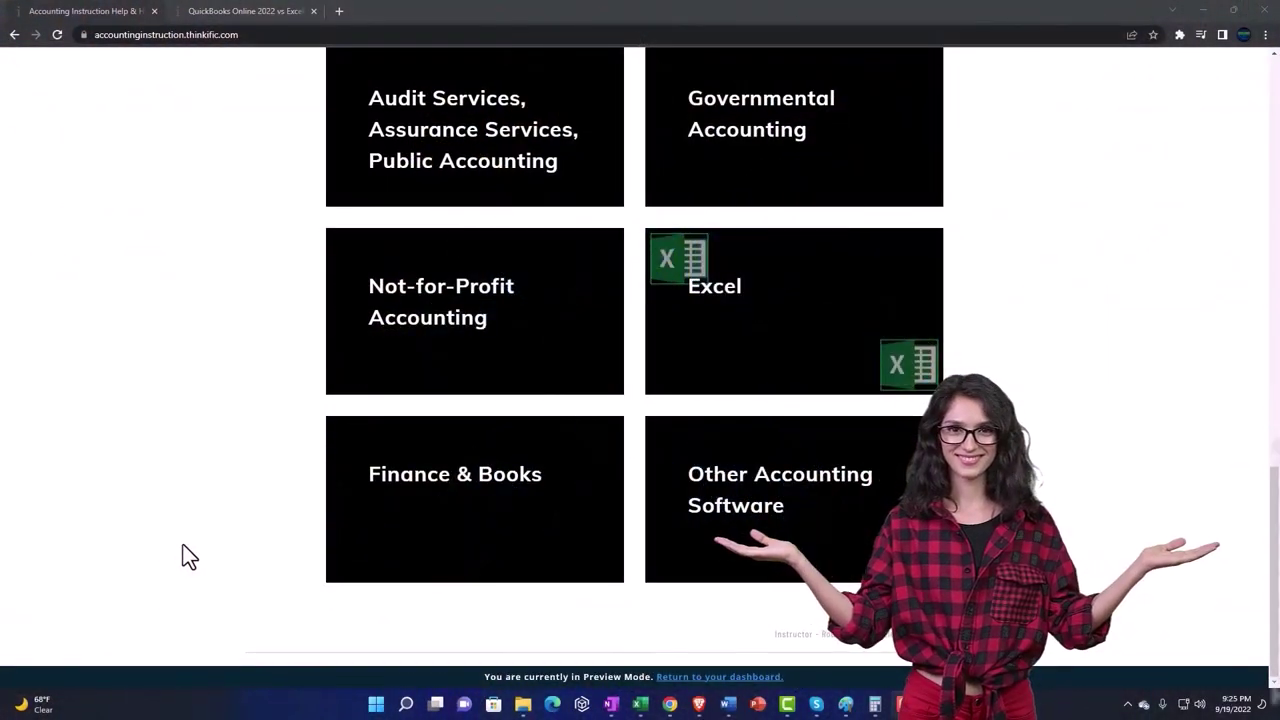
{"action": "left_click", "coordinate": [229, 14]}
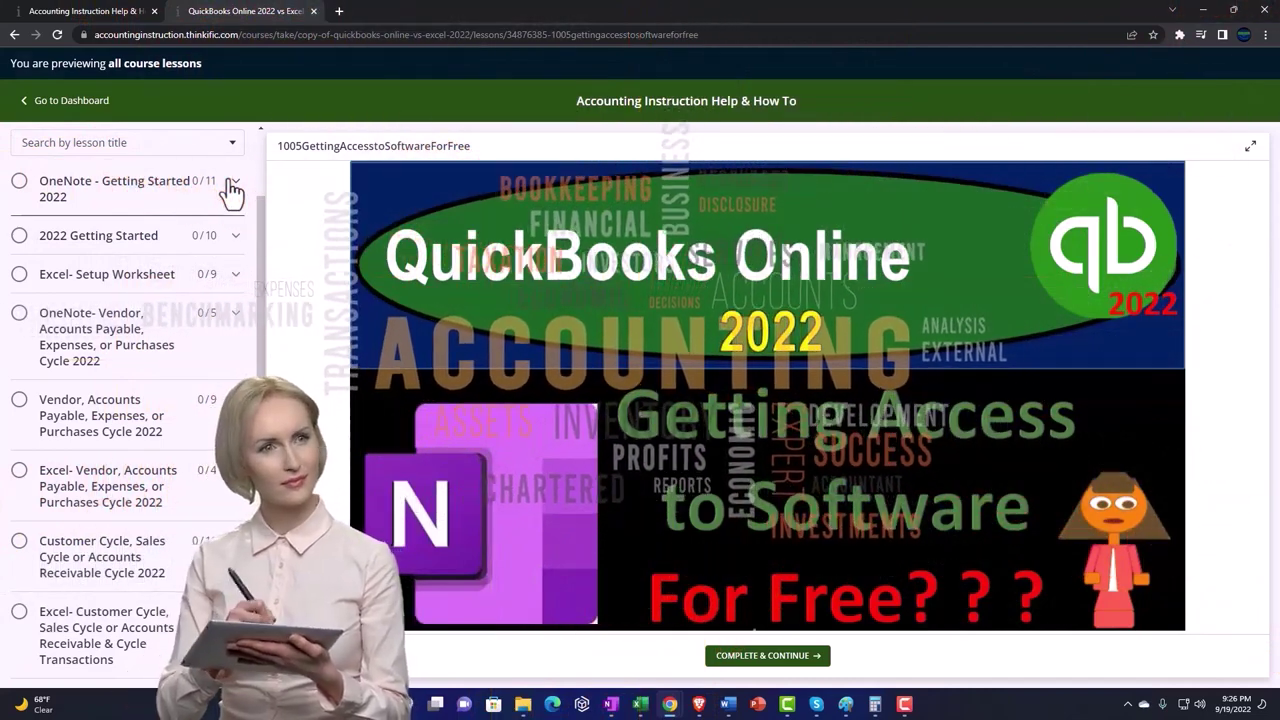
{"action": "left_click", "coordinate": [231, 192]}
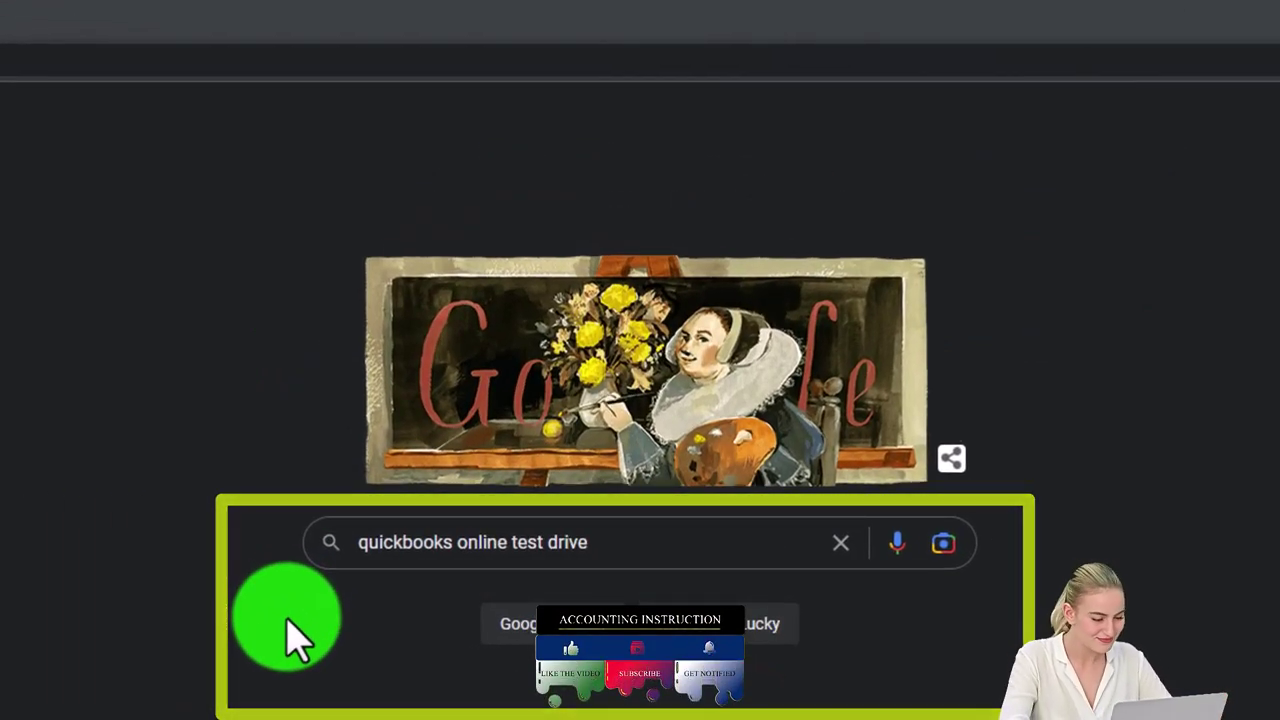
Search Google for "quickbooks online test drive" and enter the United States test drive company, passing the security verification
{"action": "key", "text": "Return"}
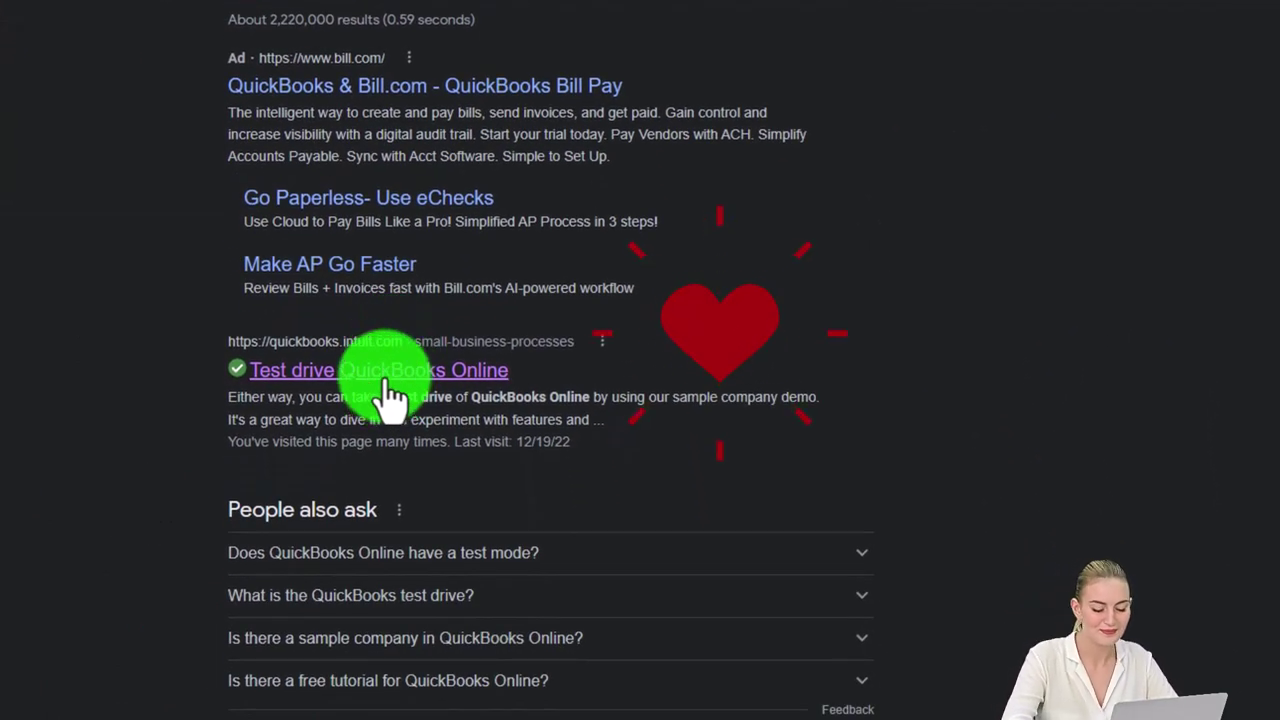
{"action": "left_click", "coordinate": [386, 385]}
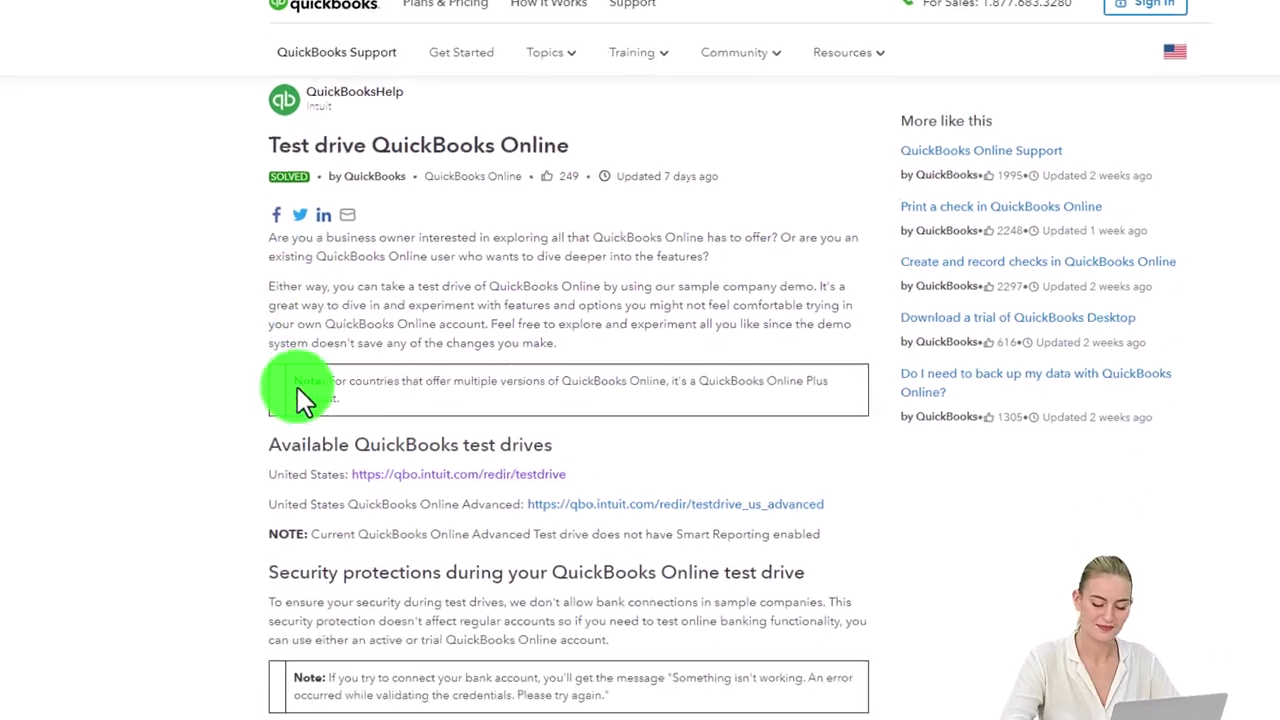
{"action": "scroll", "coordinate": [305, 400], "scroll_direction": "down", "scroll_amount": 3}
{"action": "left_click", "coordinate": [400, 474]}
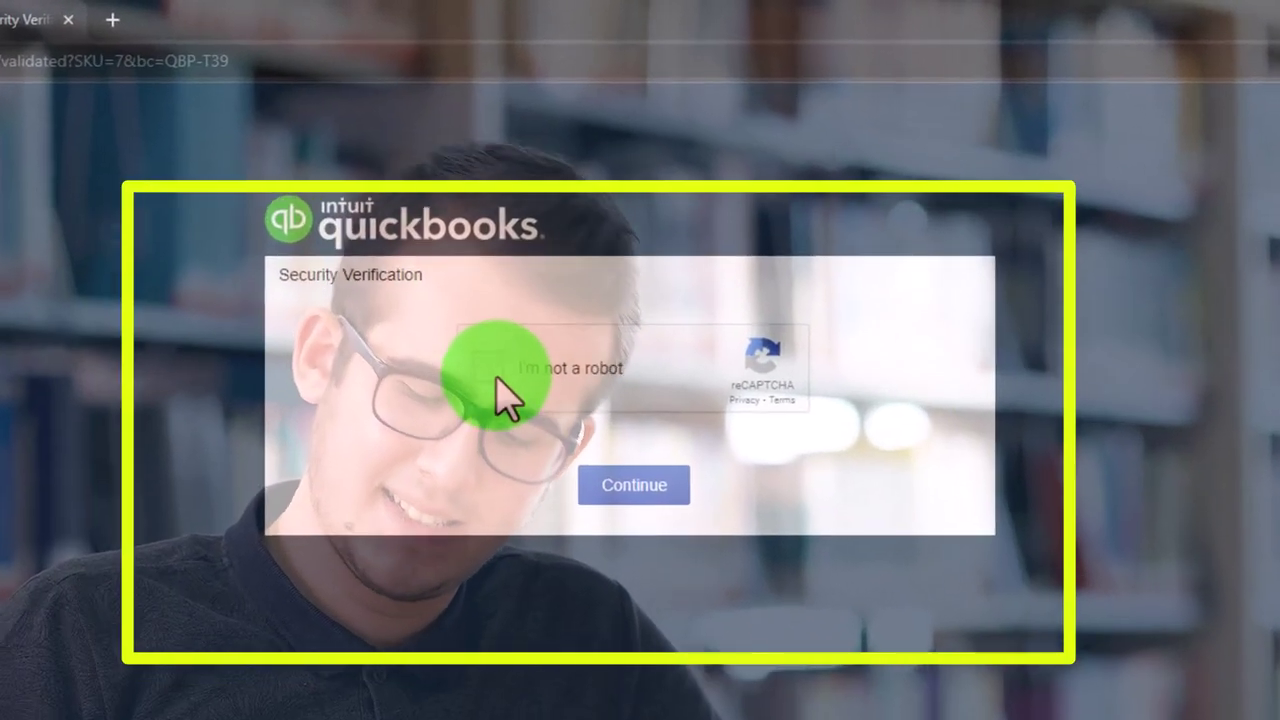
{"action": "left_click", "coordinate": [494, 372]}
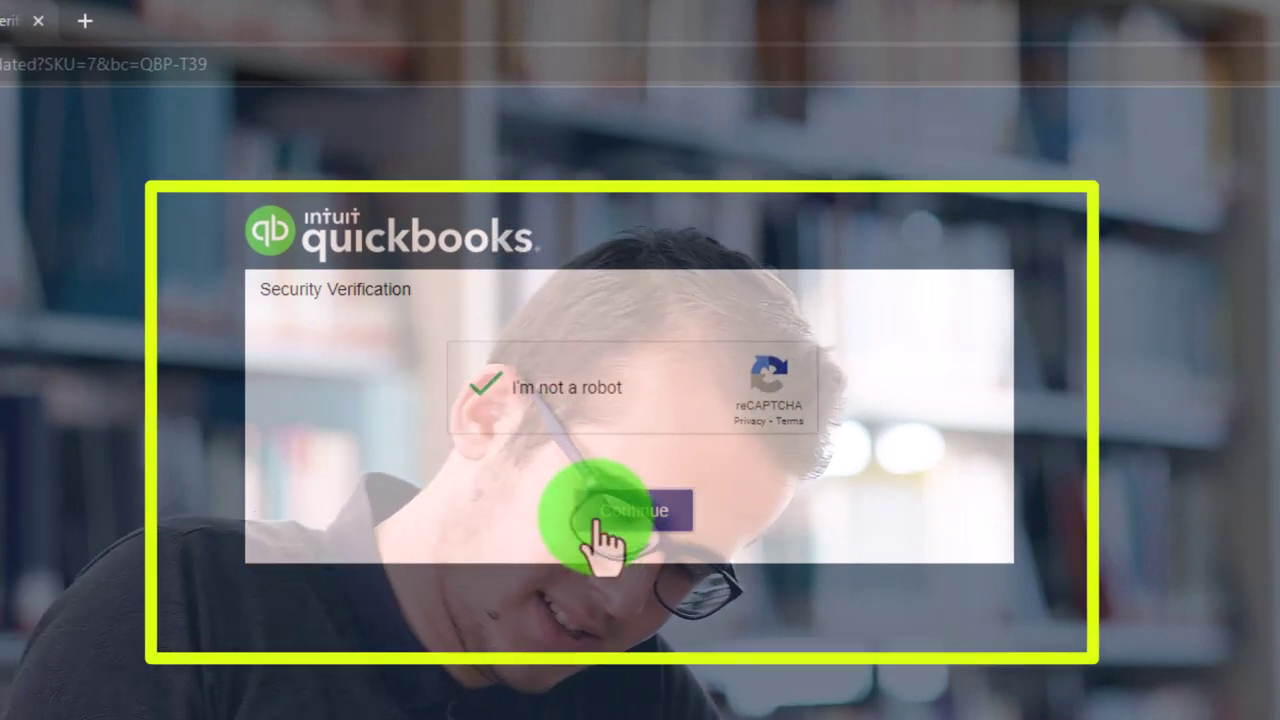
{"action": "left_click", "coordinate": [597, 520]}
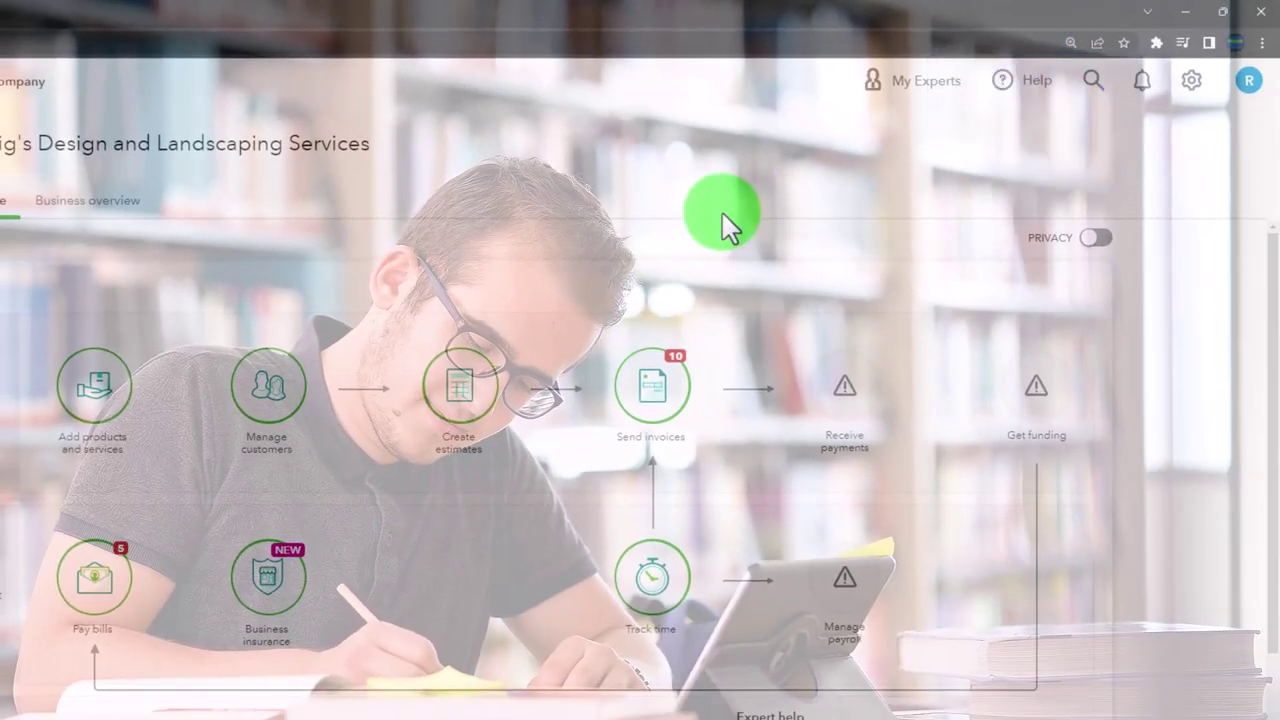
Check in the company settings whether the Accountant or Business view is in use
{"action": "key", "text": "ctrl+plus"}
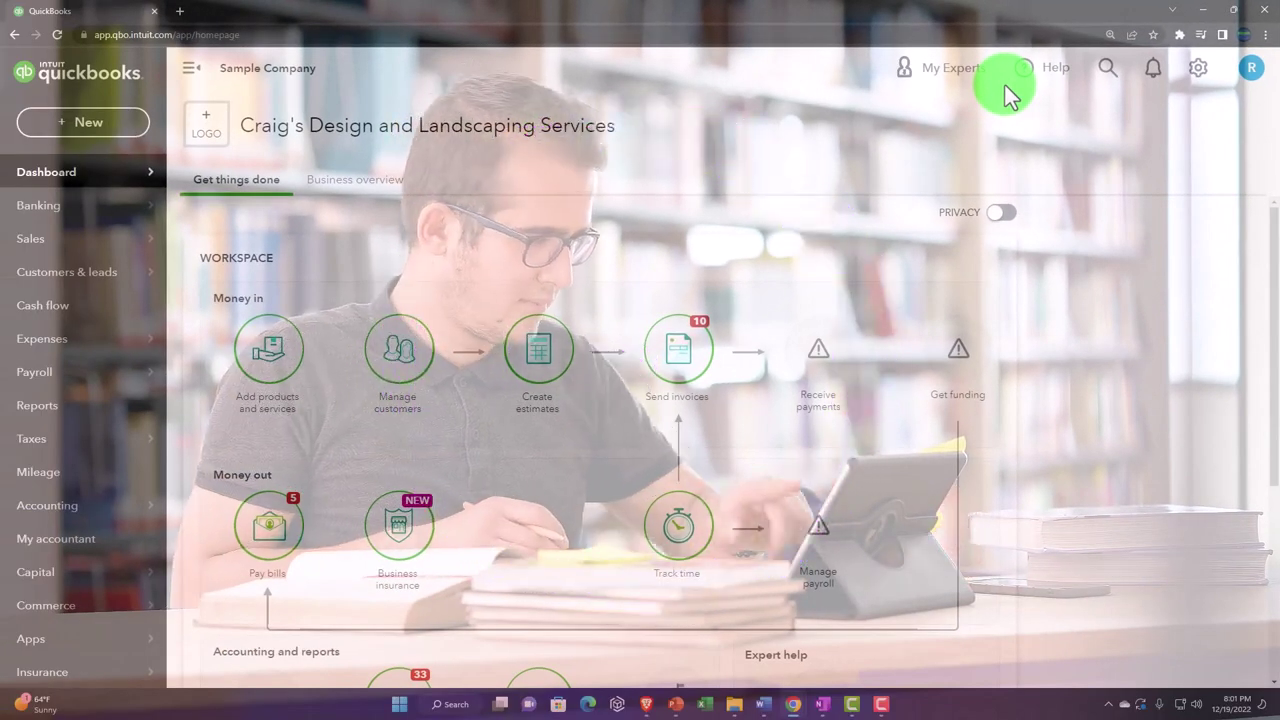
{"action": "left_click", "coordinate": [1196, 76]}
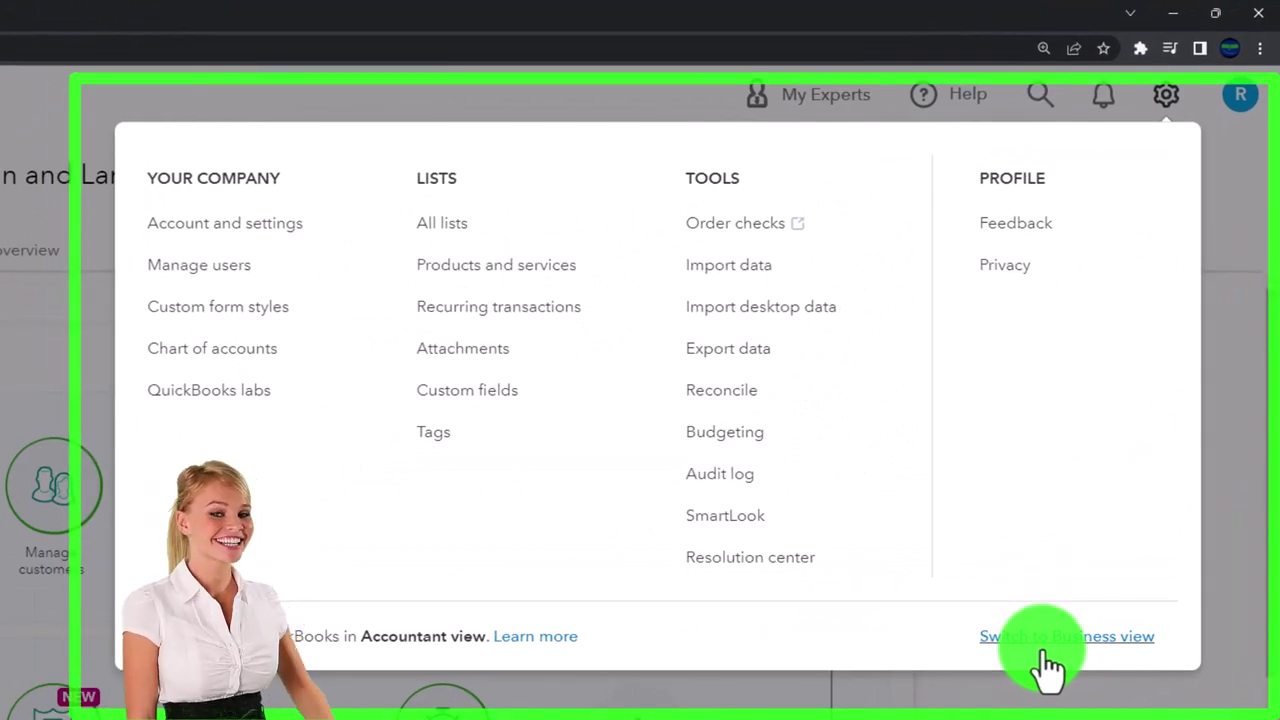
{"action": "left_click", "coordinate": [88, 225]}
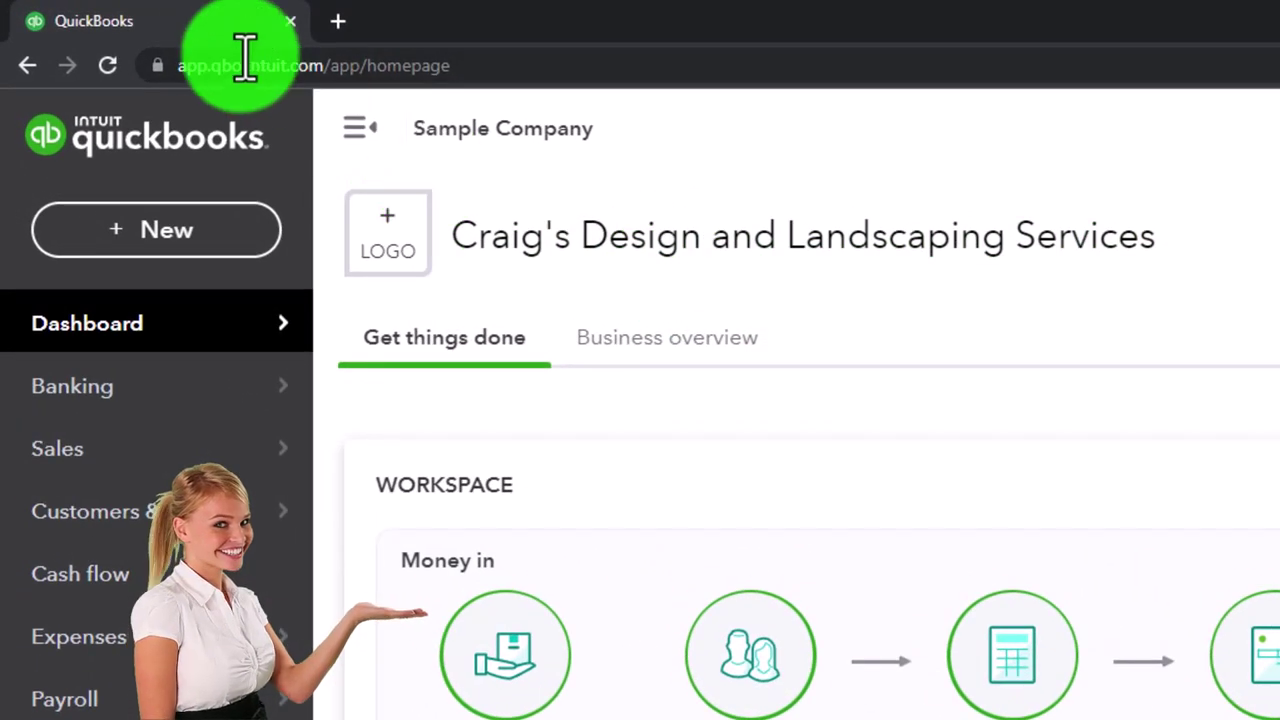
Duplicate the QuickBooks homepage browser tab twice so that three tabs are open
{"action": "right_click", "coordinate": [206, 20]}
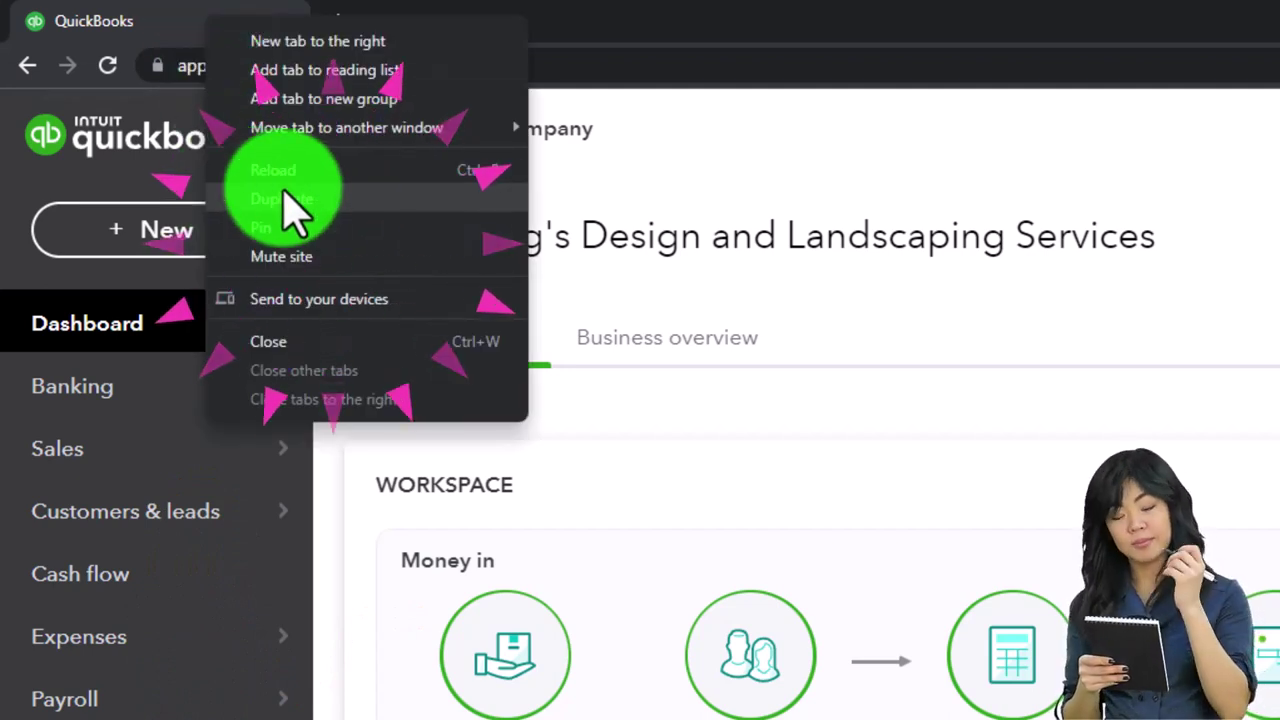
{"action": "left_click", "coordinate": [368, 196]}
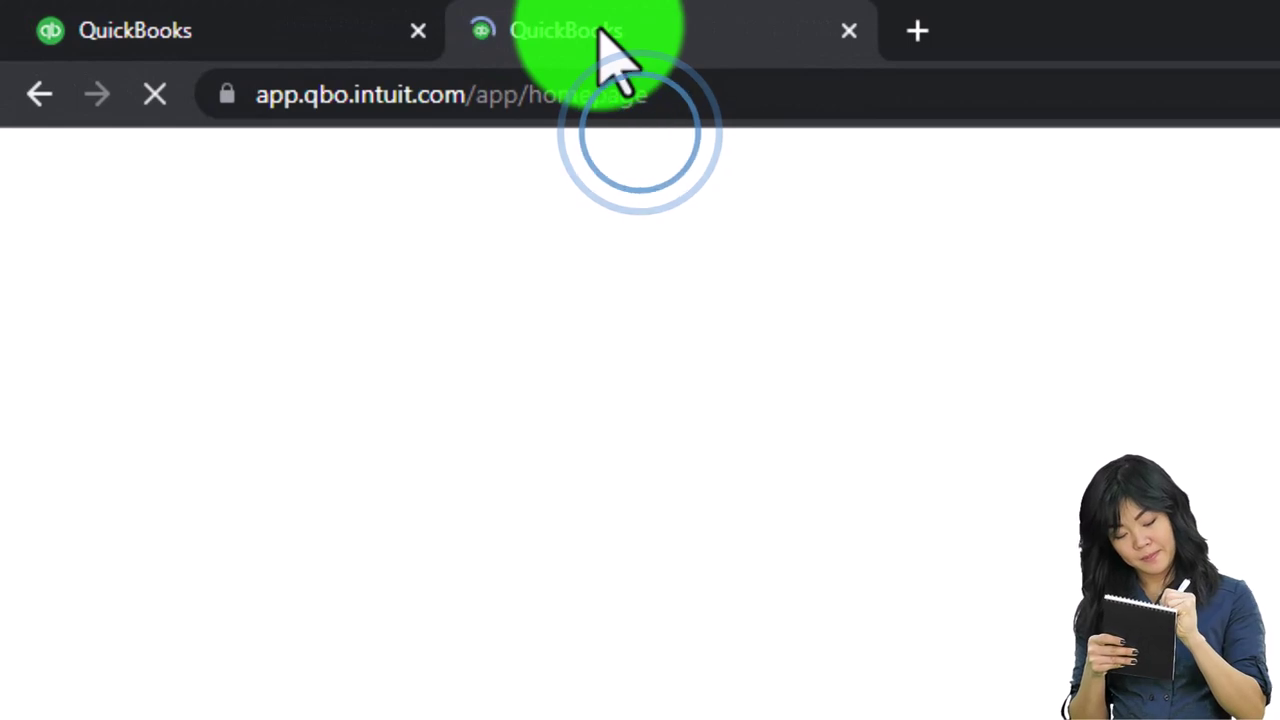
{"action": "right_click", "coordinate": [602, 32]}
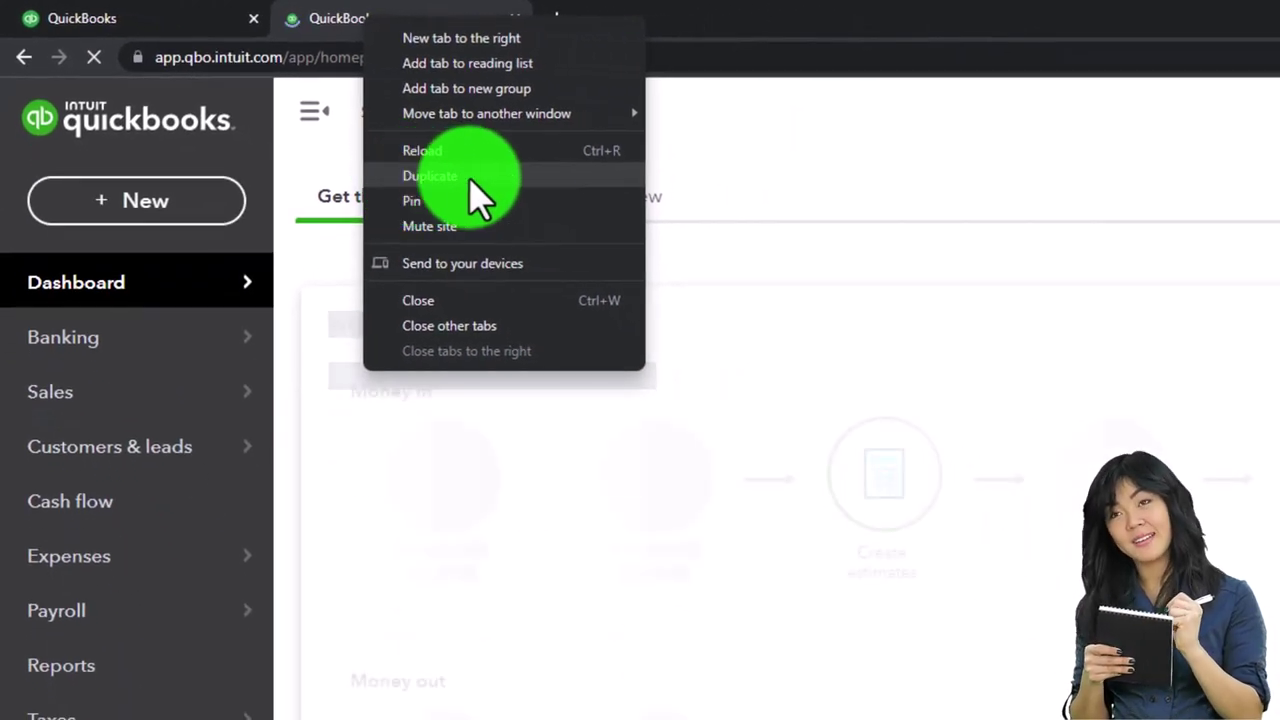
{"action": "left_click", "coordinate": [518, 177]}
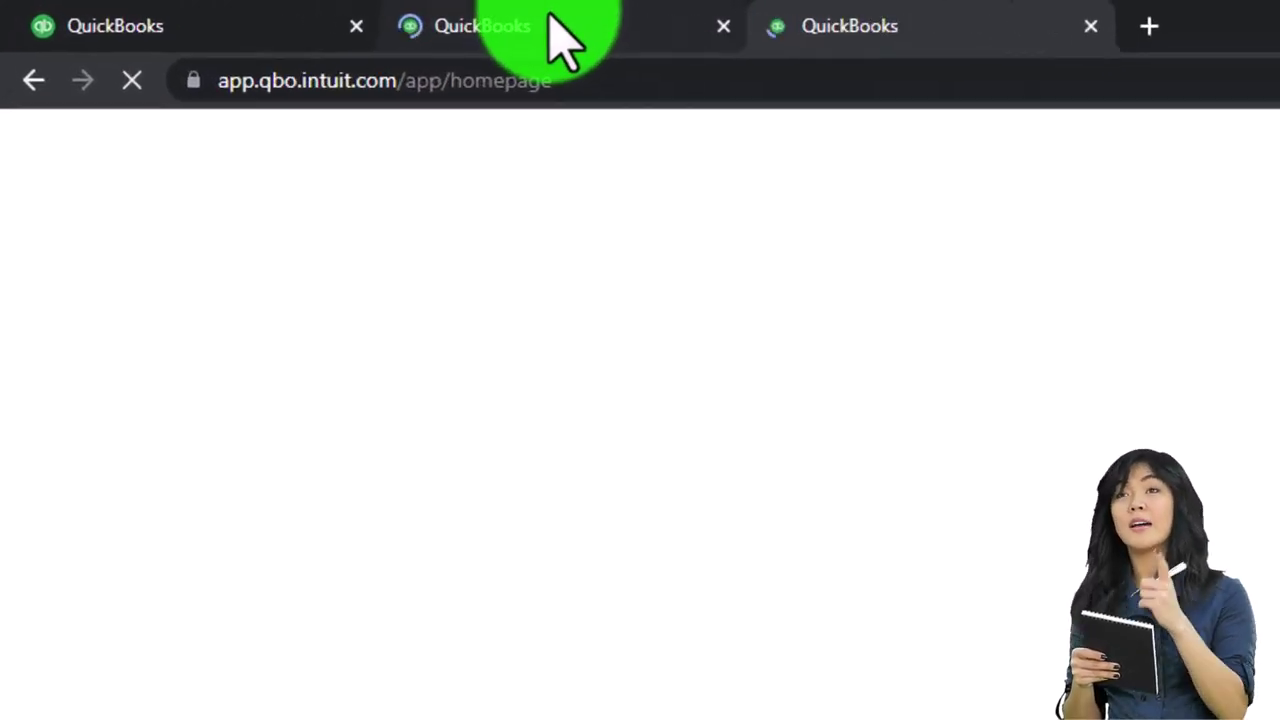
In the second browser tab, open the Balance Sheet report from the favorite reports
{"action": "left_click", "coordinate": [399, 28]}
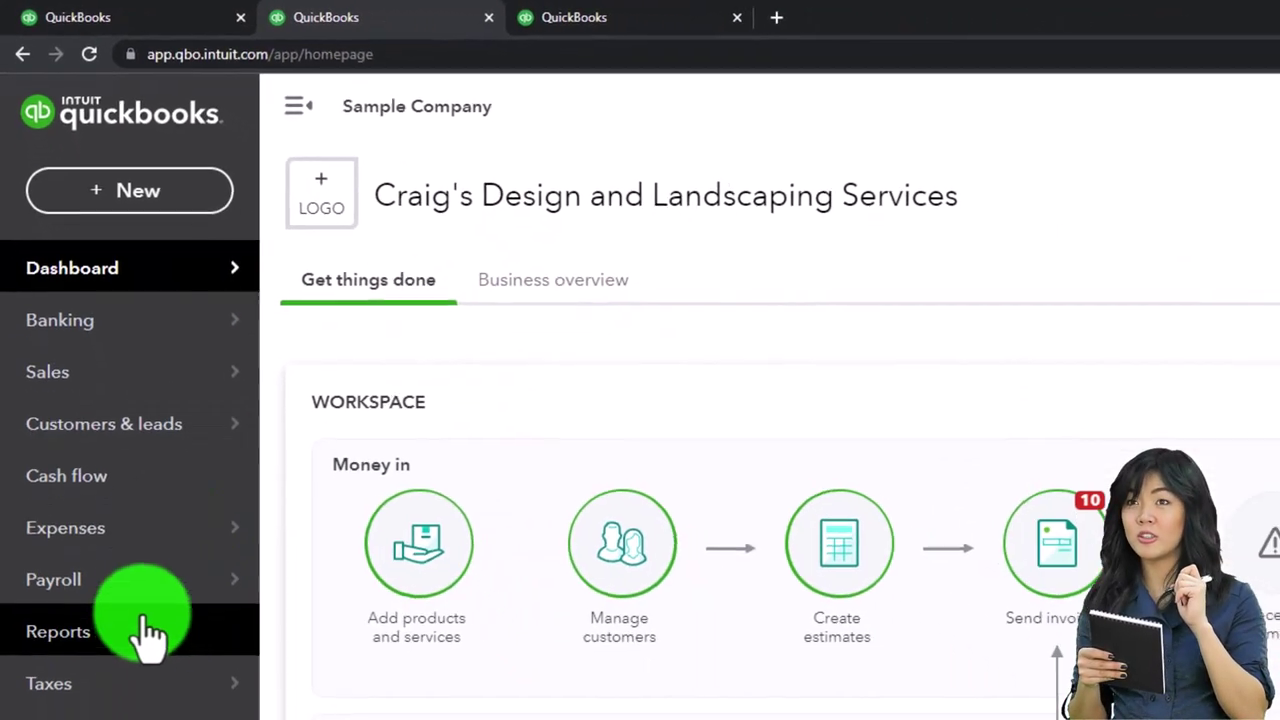
{"action": "left_click", "coordinate": [143, 650]}
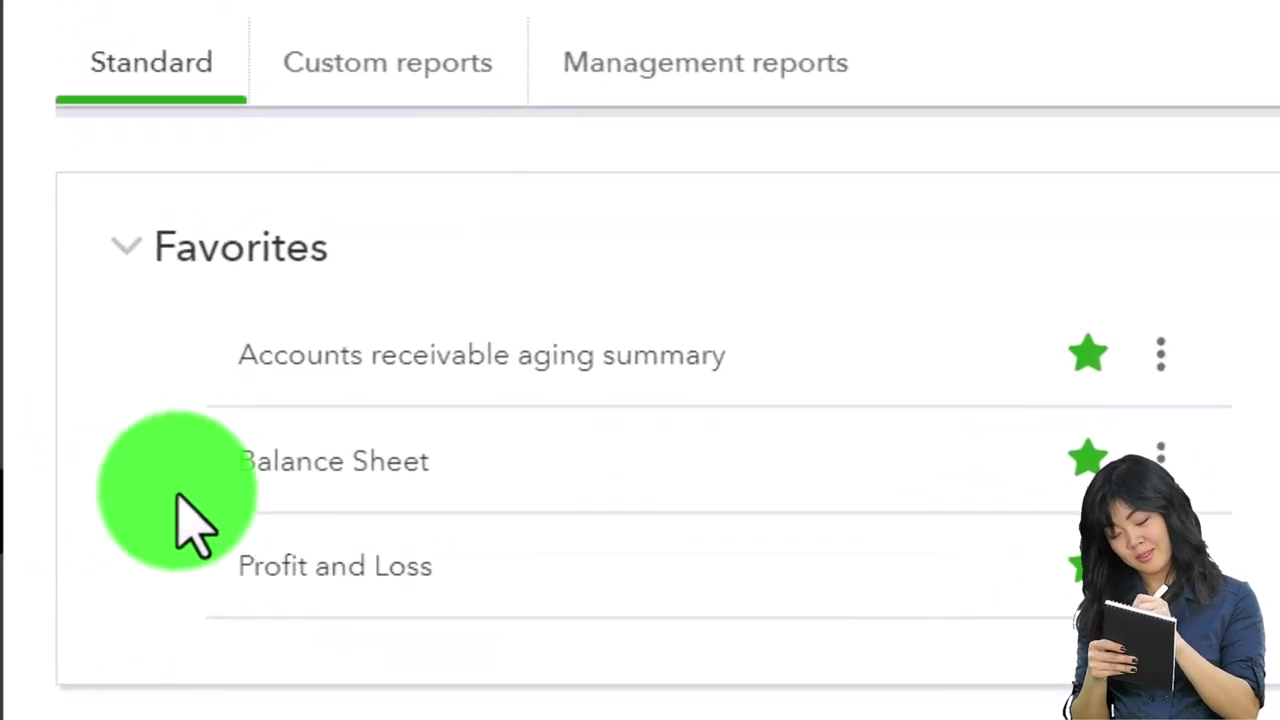
{"action": "left_click", "coordinate": [288, 462]}
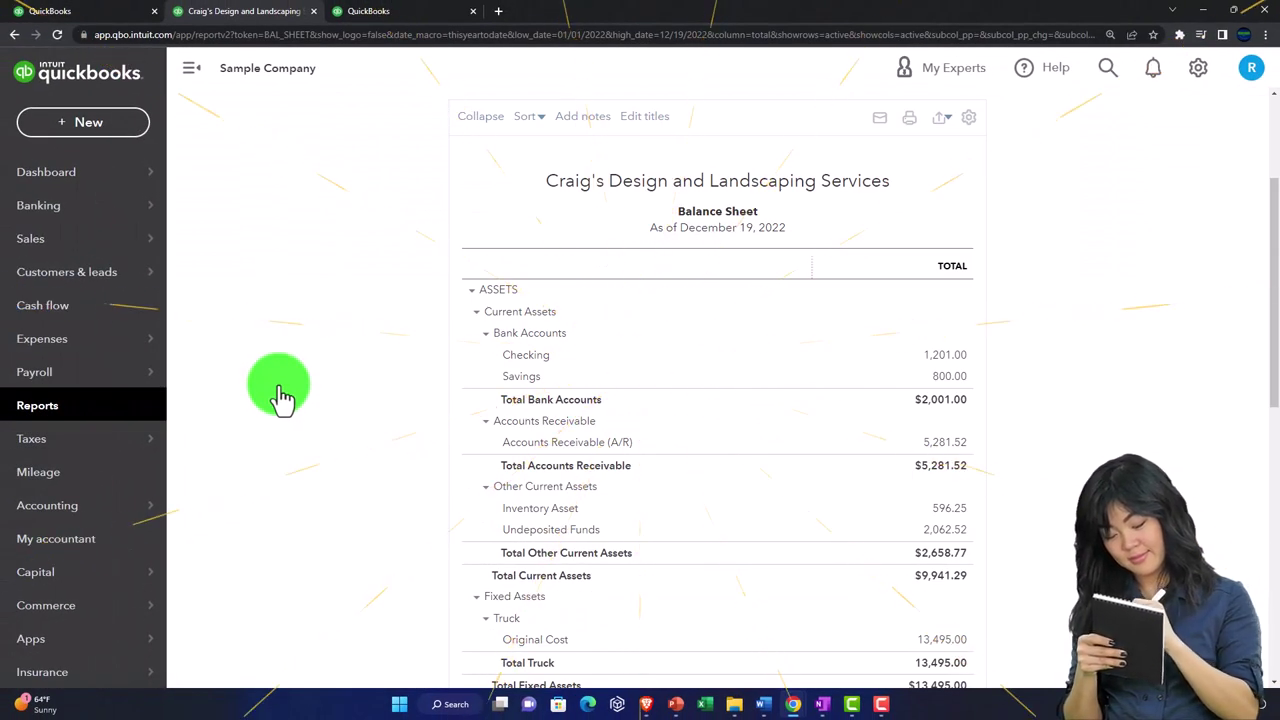
Set the Balance Sheet period to 01/01/2022 through 12/31/2022 and run the report
{"action": "scroll", "coordinate": [279, 390], "scroll_direction": "up", "scroll_amount": 3}
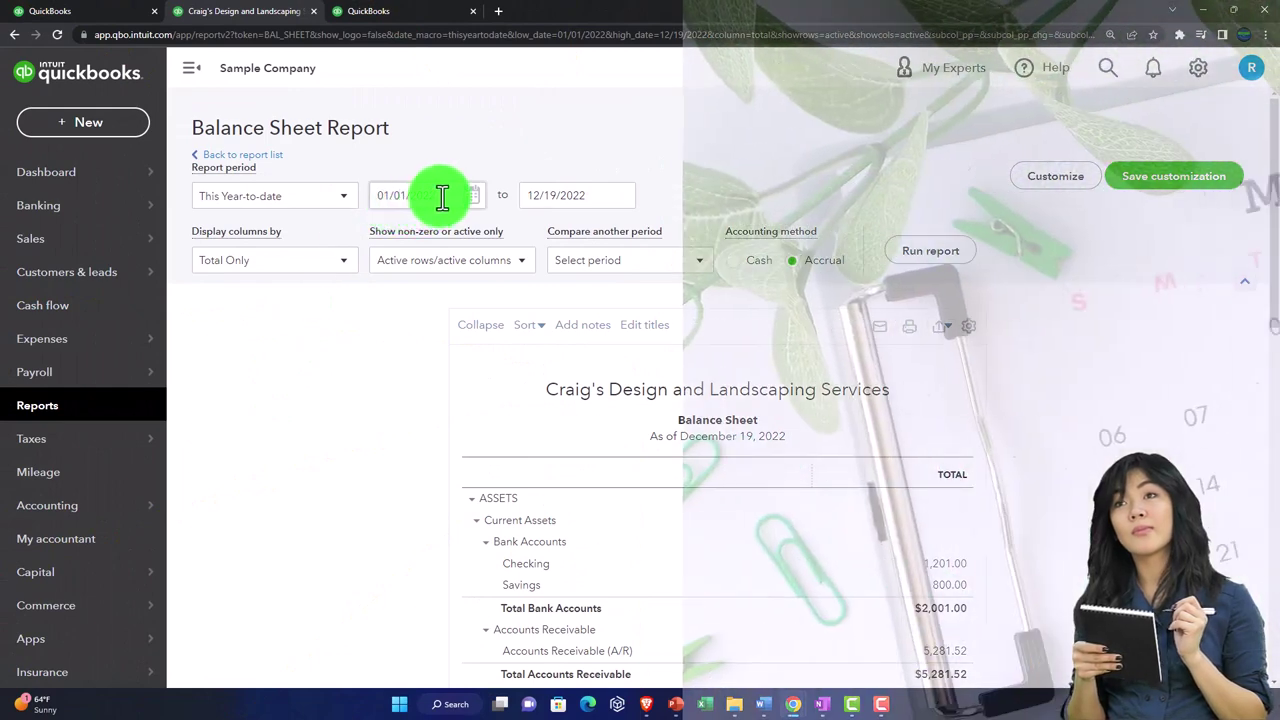
{"action": "left_click_drag", "start_coordinate": [442, 195], "coordinate": [357, 191]}
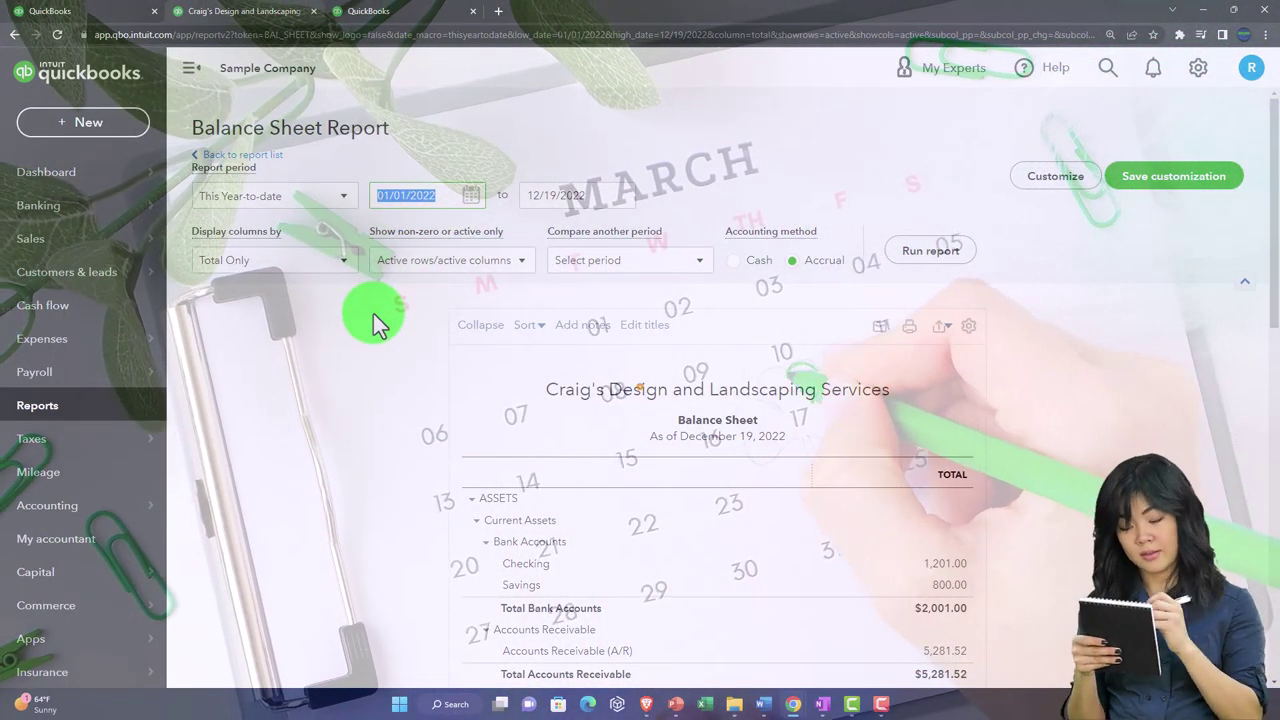
{"action": "type", "text": "010122"}
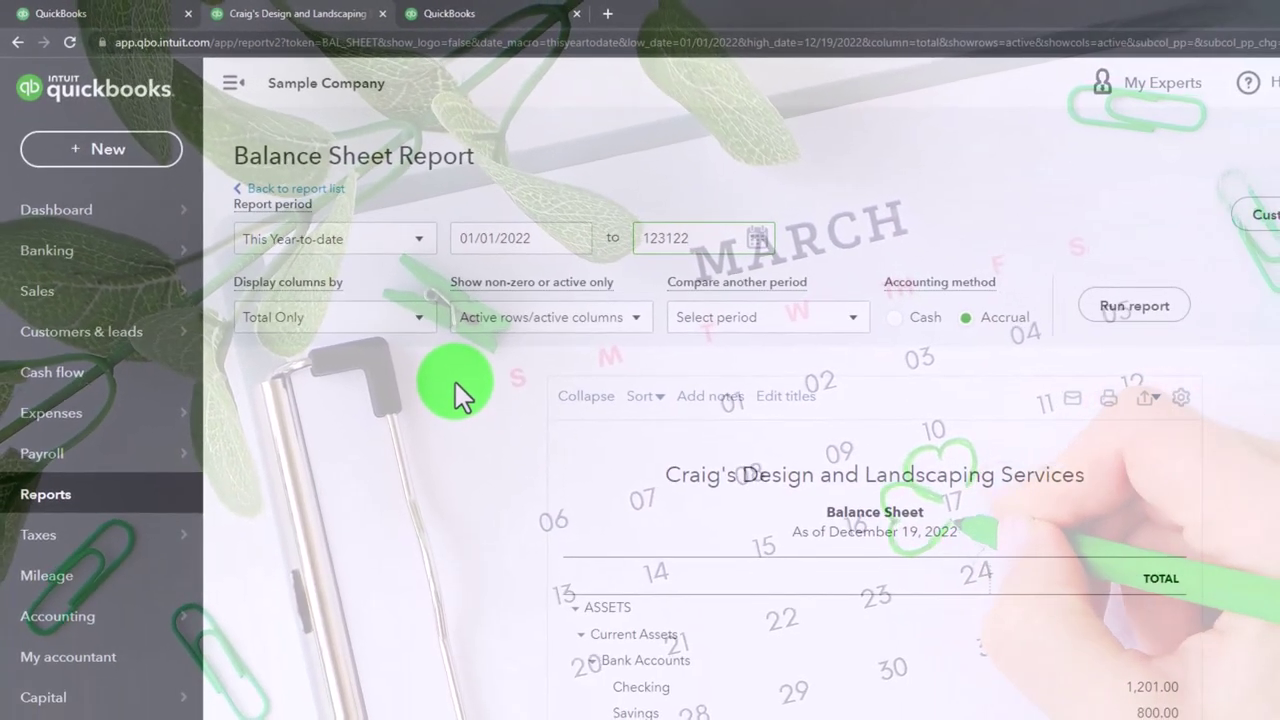
{"action": "key", "text": "Tab"}
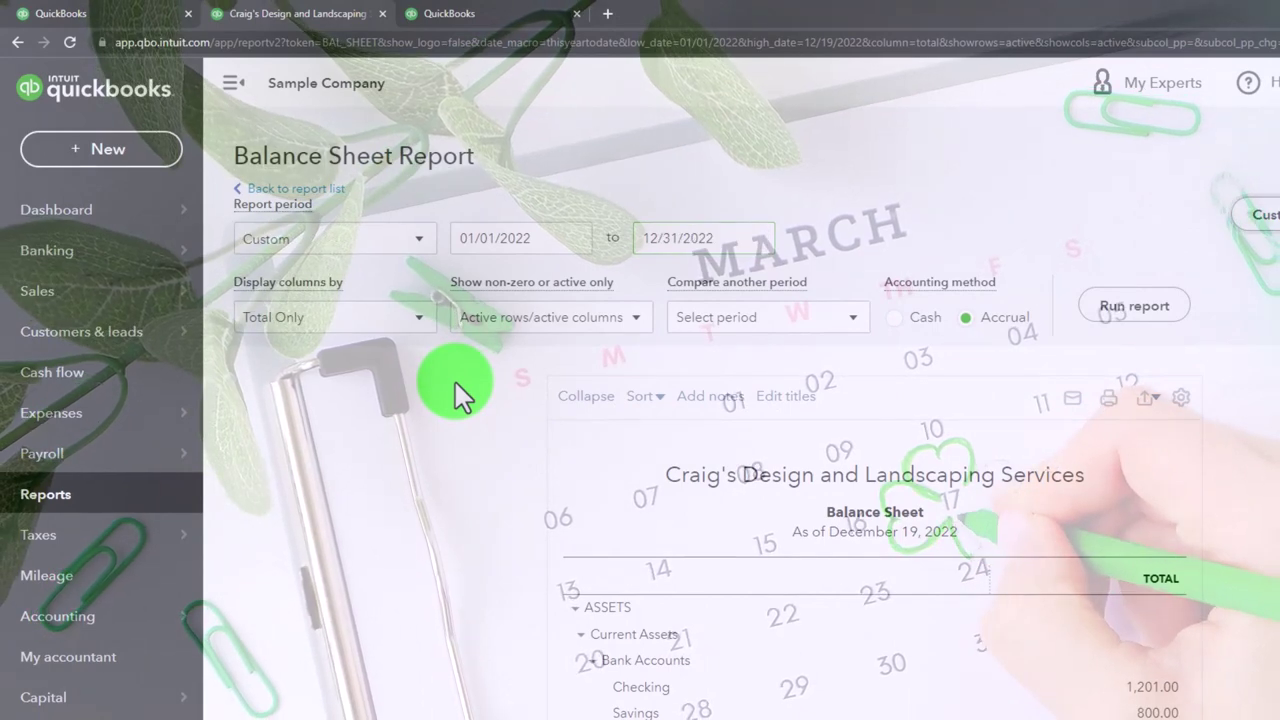
{"action": "left_click", "coordinate": [1118, 318]}
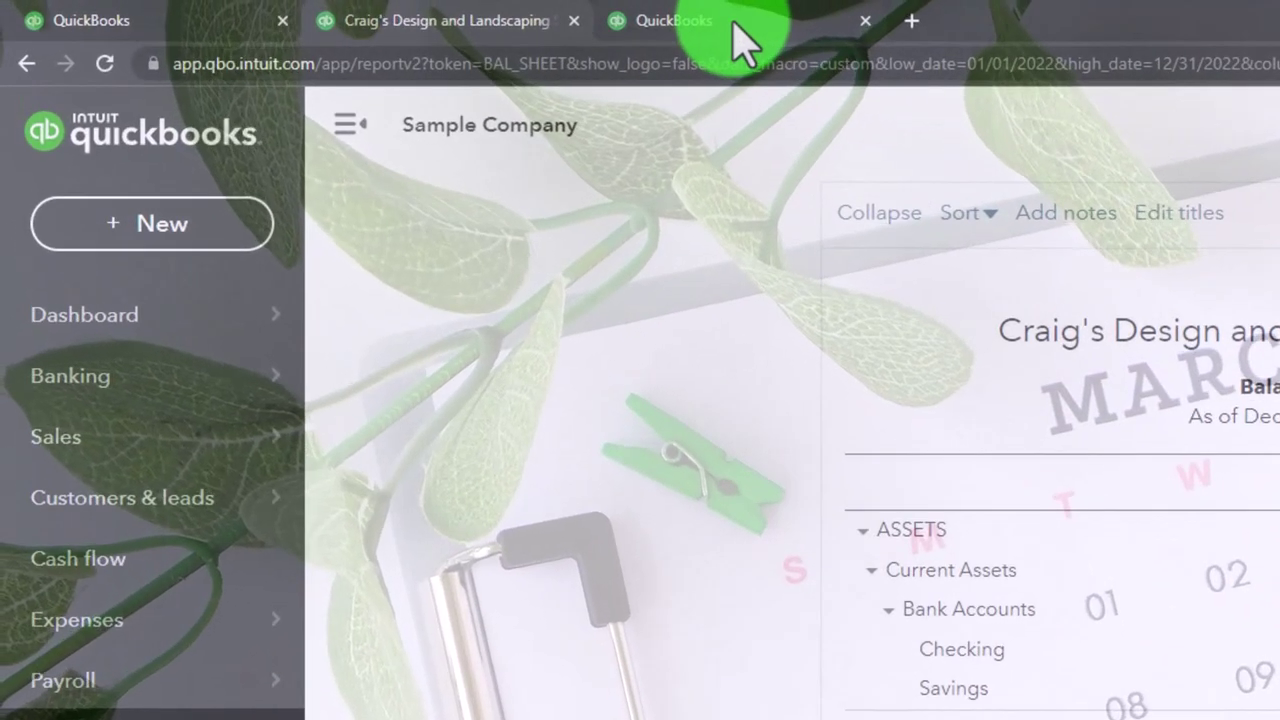
In the third browser tab, open the Profit and Loss report from the favorite reports
{"action": "left_click", "coordinate": [735, 24]}
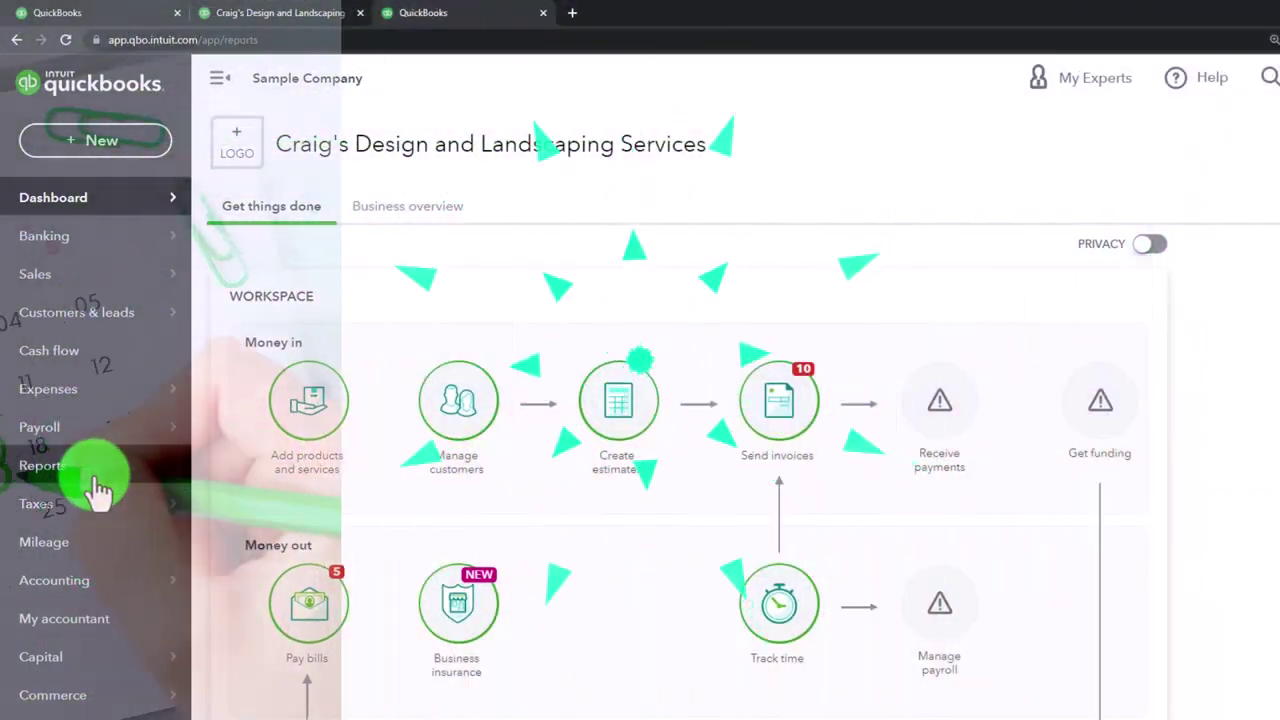
{"action": "left_click", "coordinate": [98, 478]}
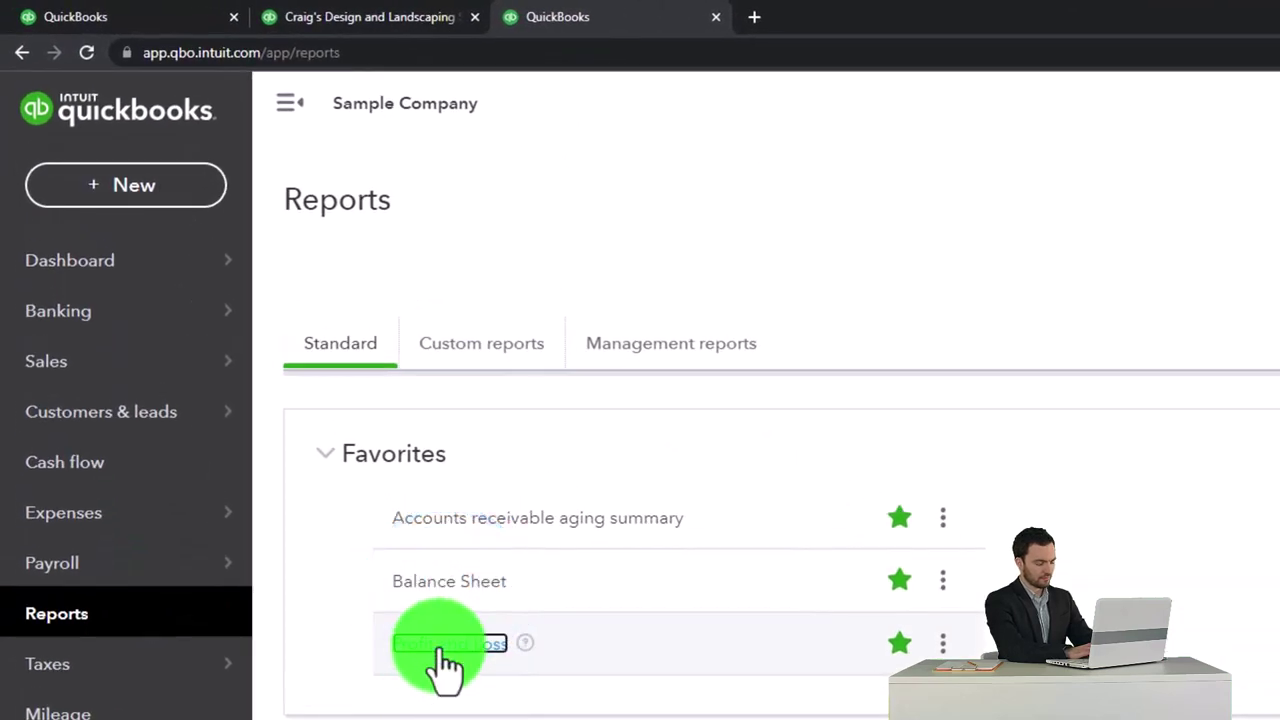
{"action": "left_click", "coordinate": [449, 643]}
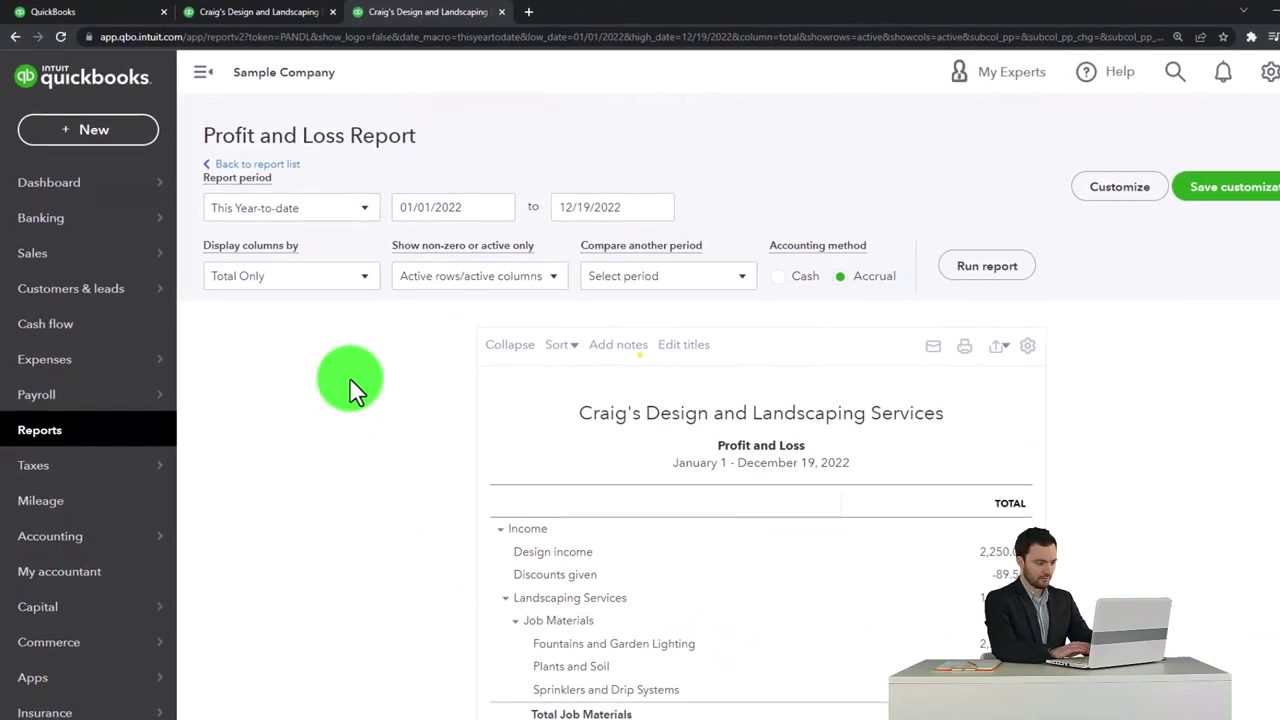
Set the Profit and Loss period to 01/01/2022 through 12/31/2022 and run the report
{"action": "left_click", "coordinate": [457, 217]}
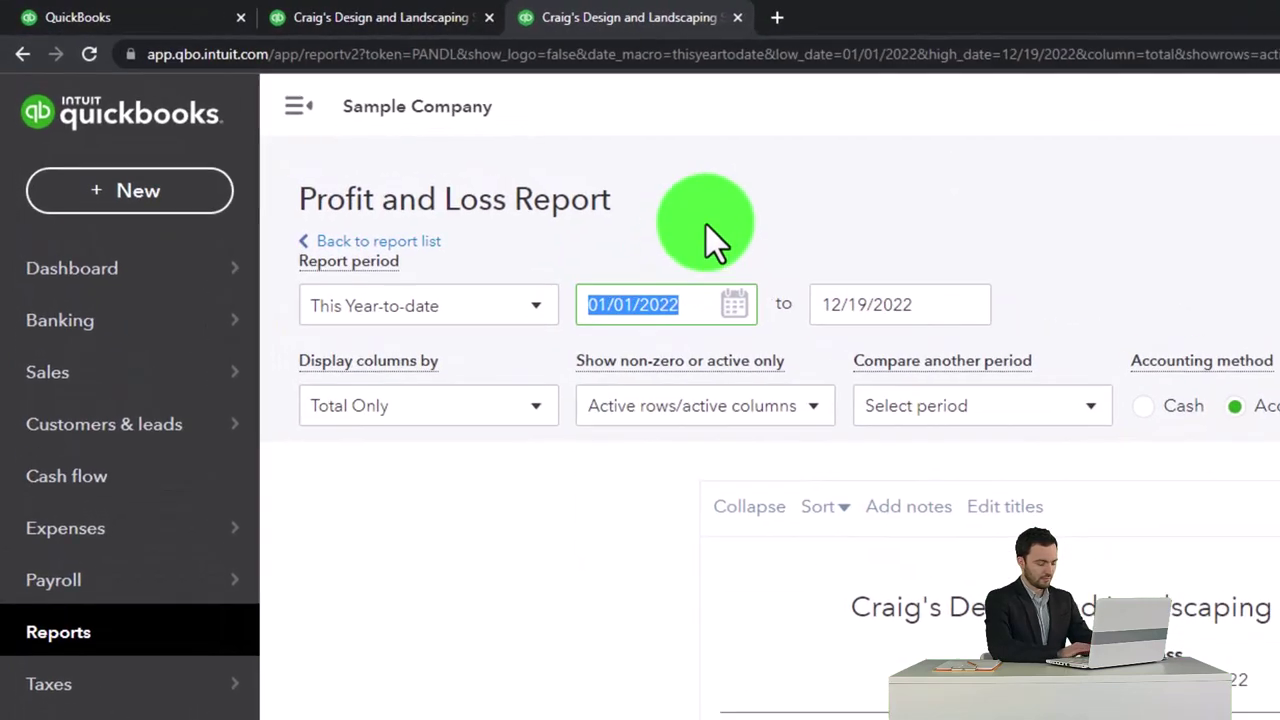
{"action": "type", "text": "01/01/202"}
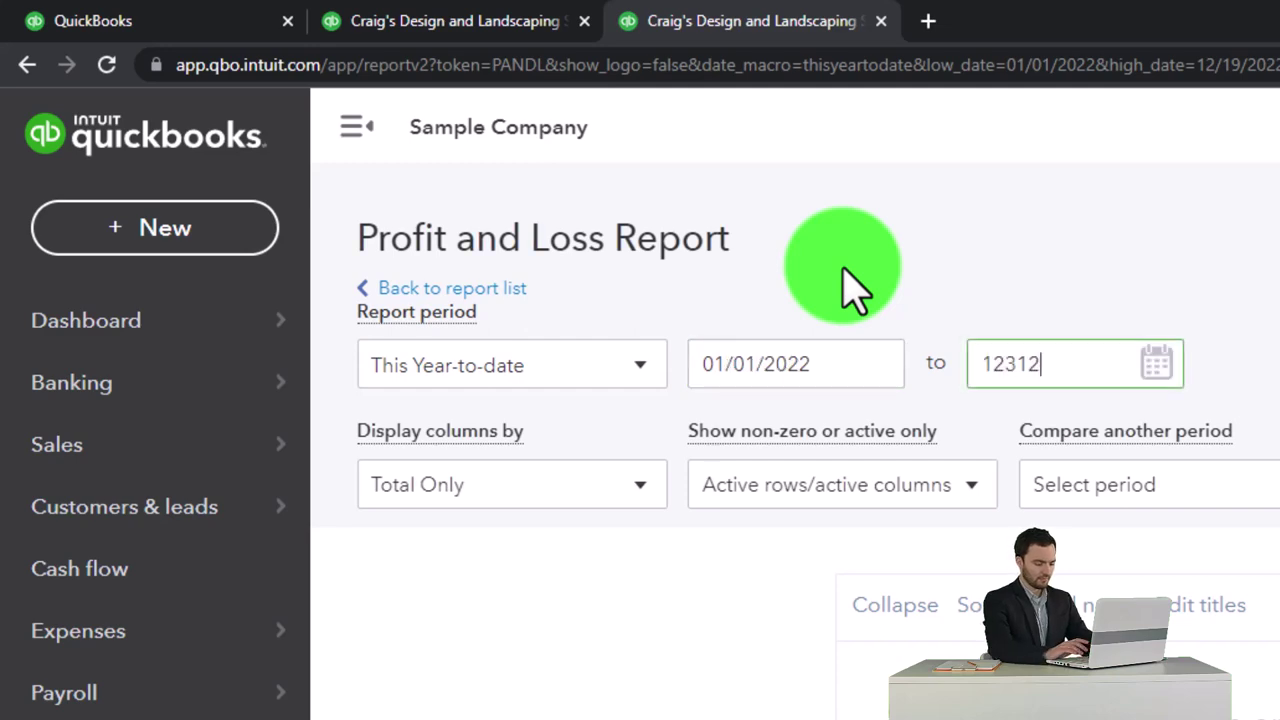
{"action": "type", "text": "2"}
{"action": "key", "text": "Tab"}
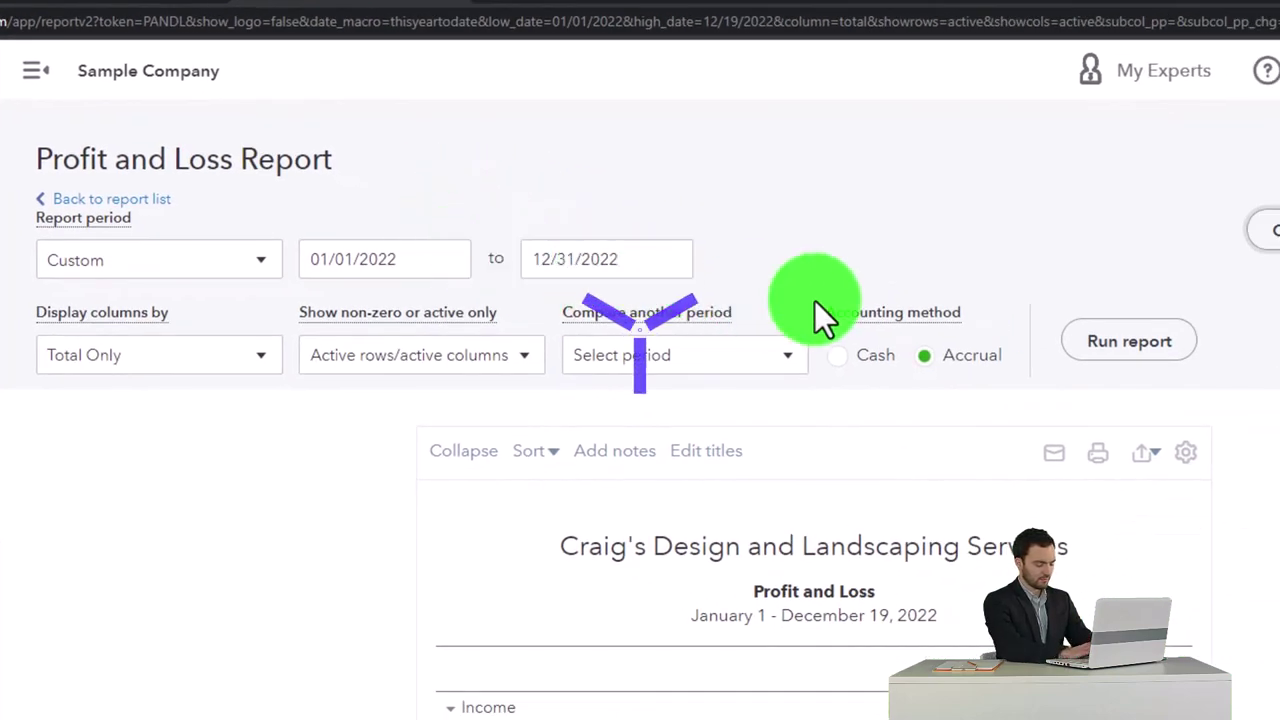
{"action": "left_click", "coordinate": [1083, 347]}
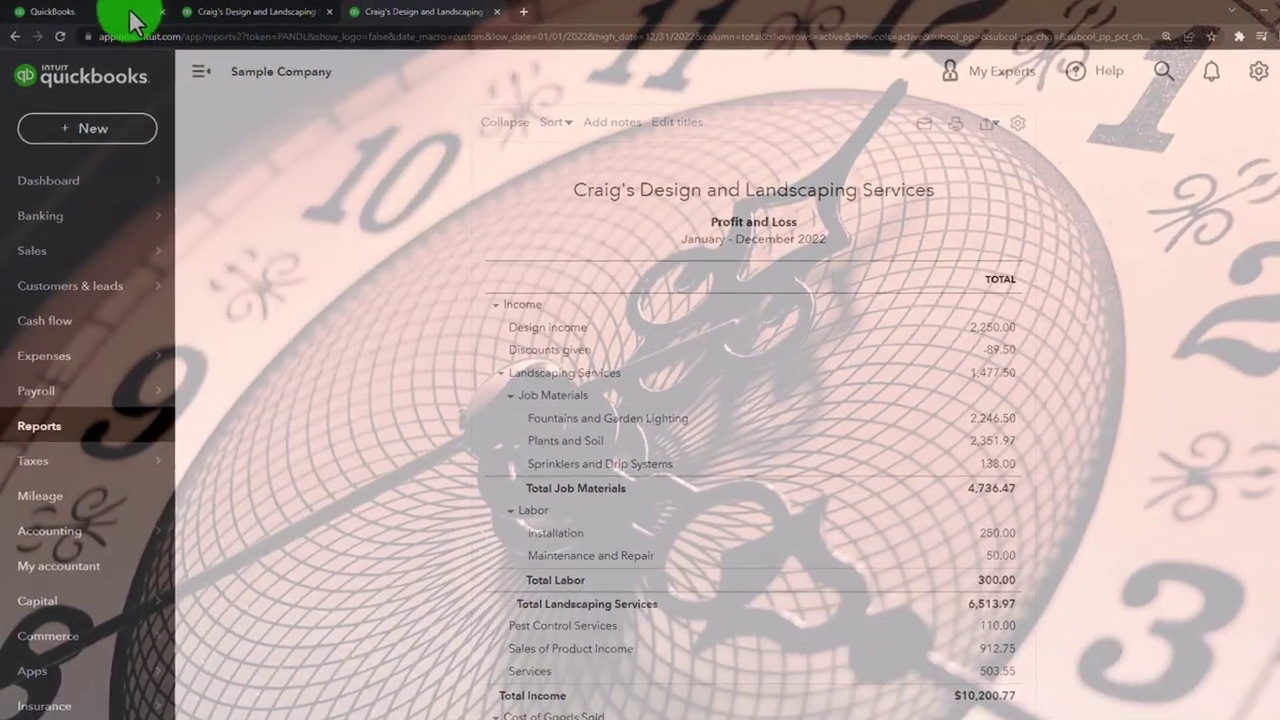
Return to the first browser tab and open a new vendor bill form
{"action": "left_click", "coordinate": [134, 14]}
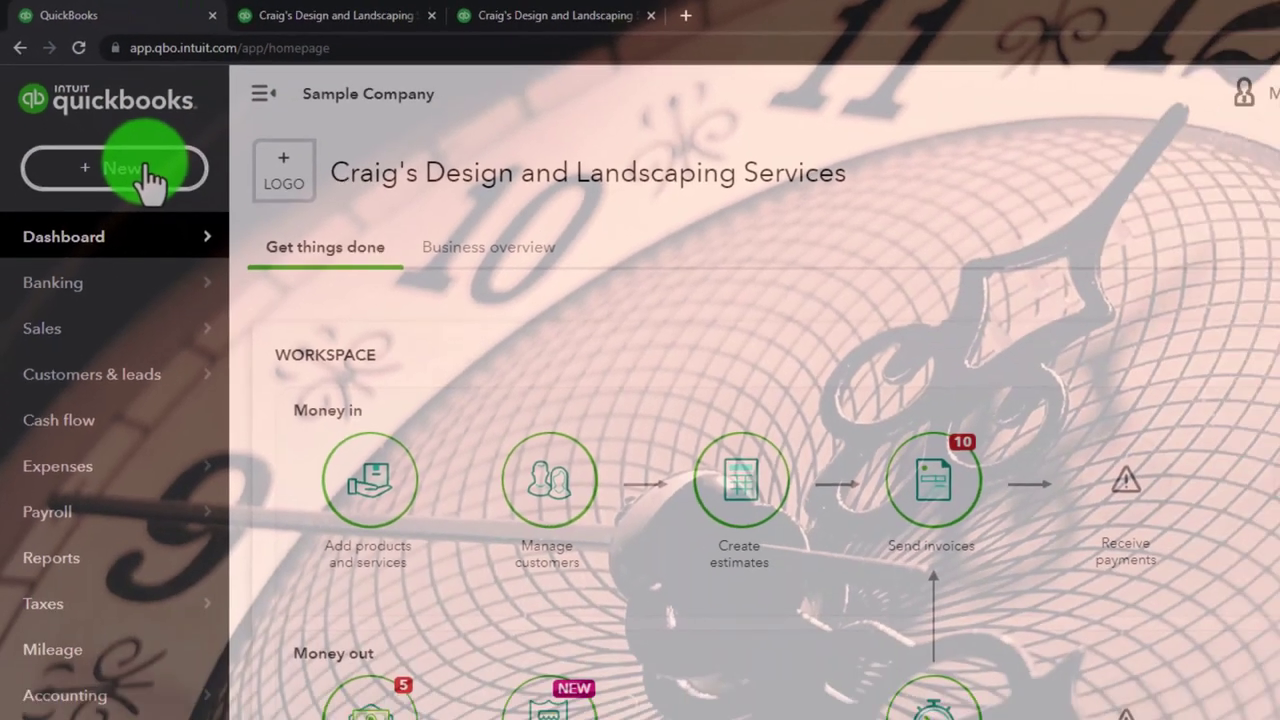
{"action": "left_click", "coordinate": [215, 255]}
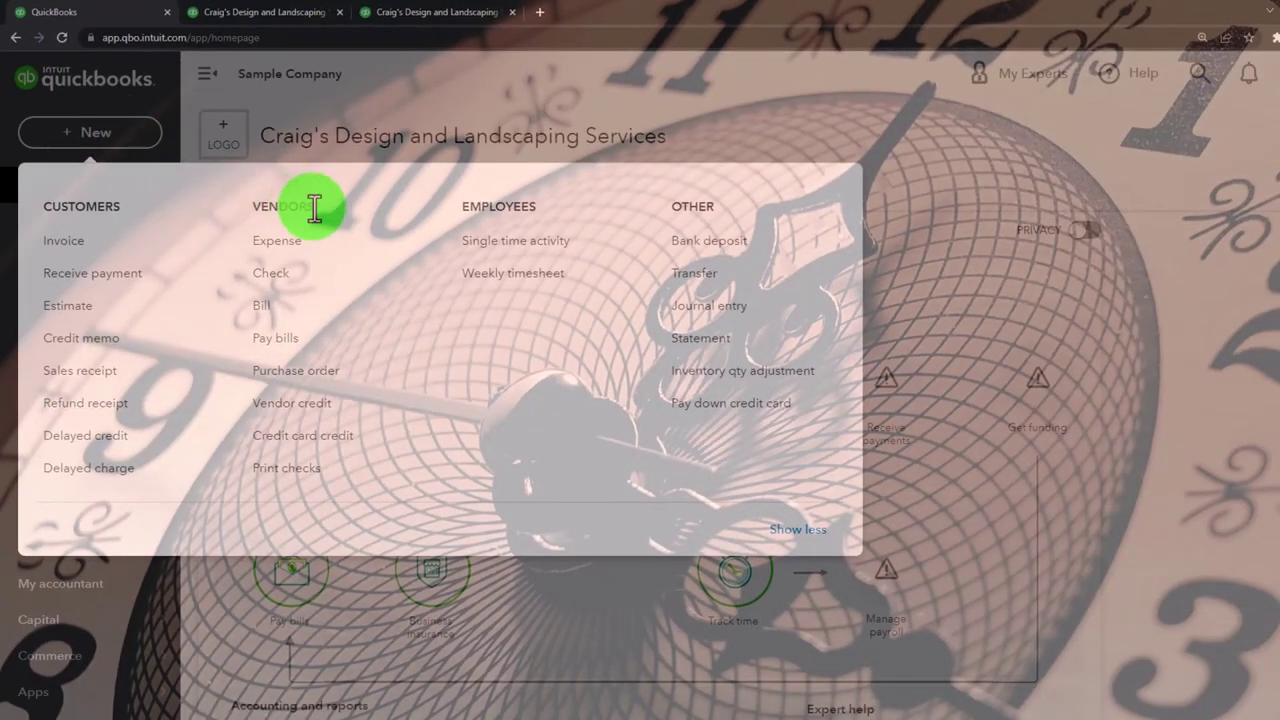
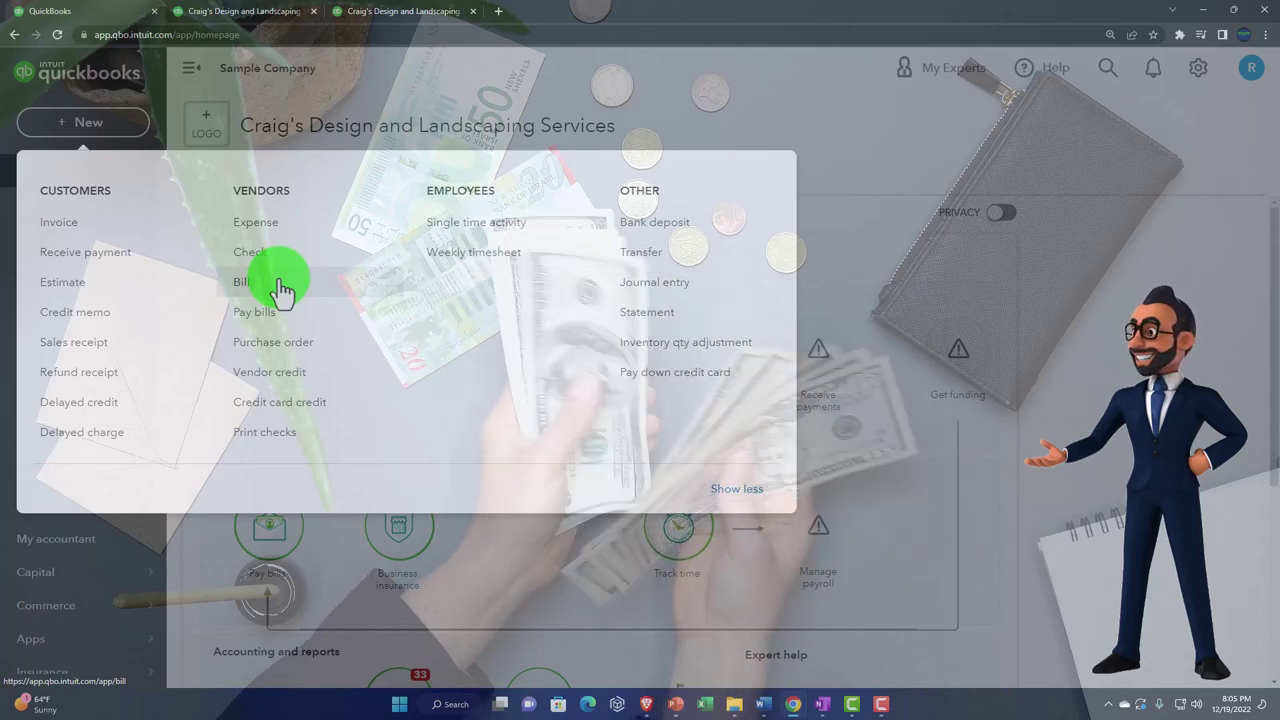
{"action": "left_click", "coordinate": [283, 289]}
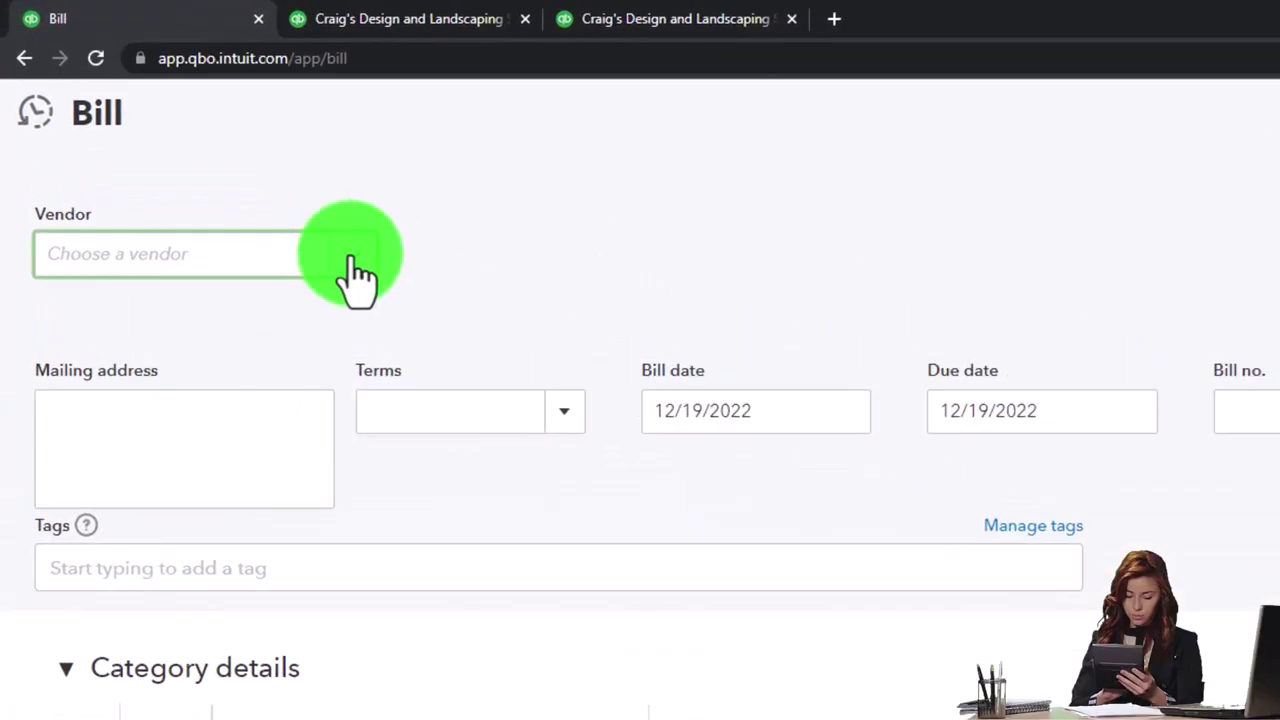
Choose Bob's Burger Joint as the vendor on the bill
{"action": "left_click", "coordinate": [358, 266]}
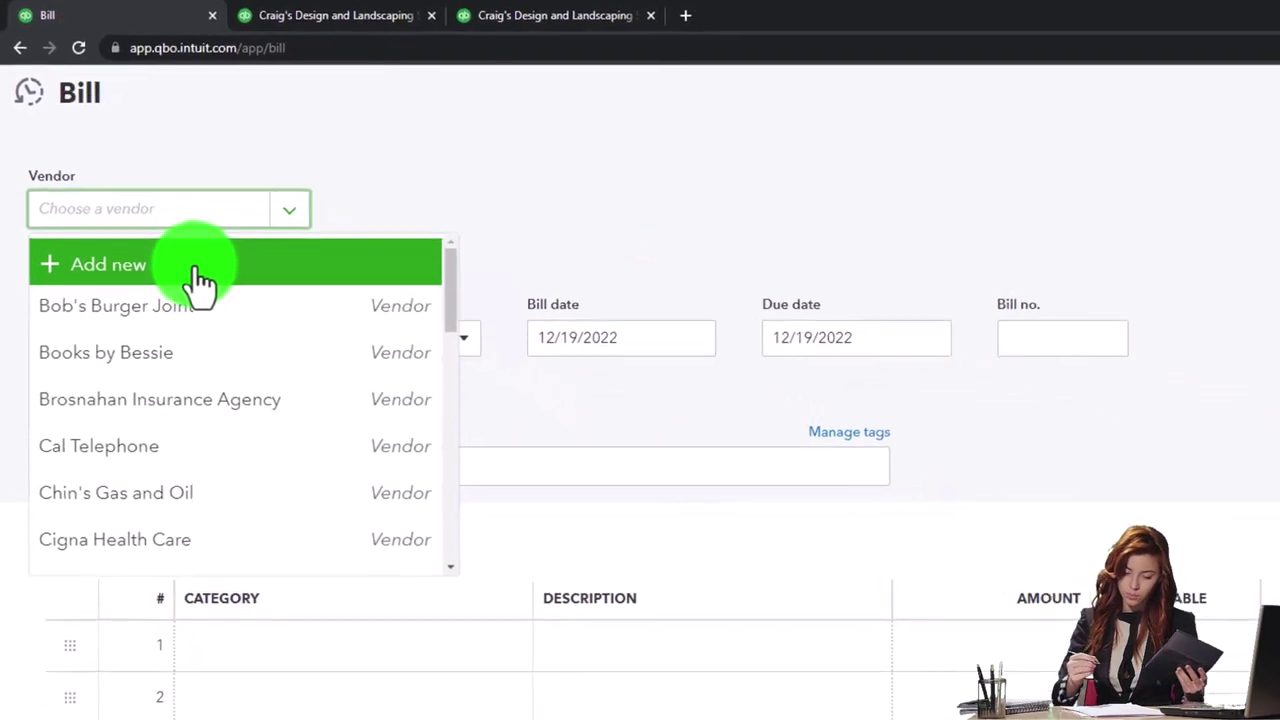
{"action": "left_click", "coordinate": [197, 268]}
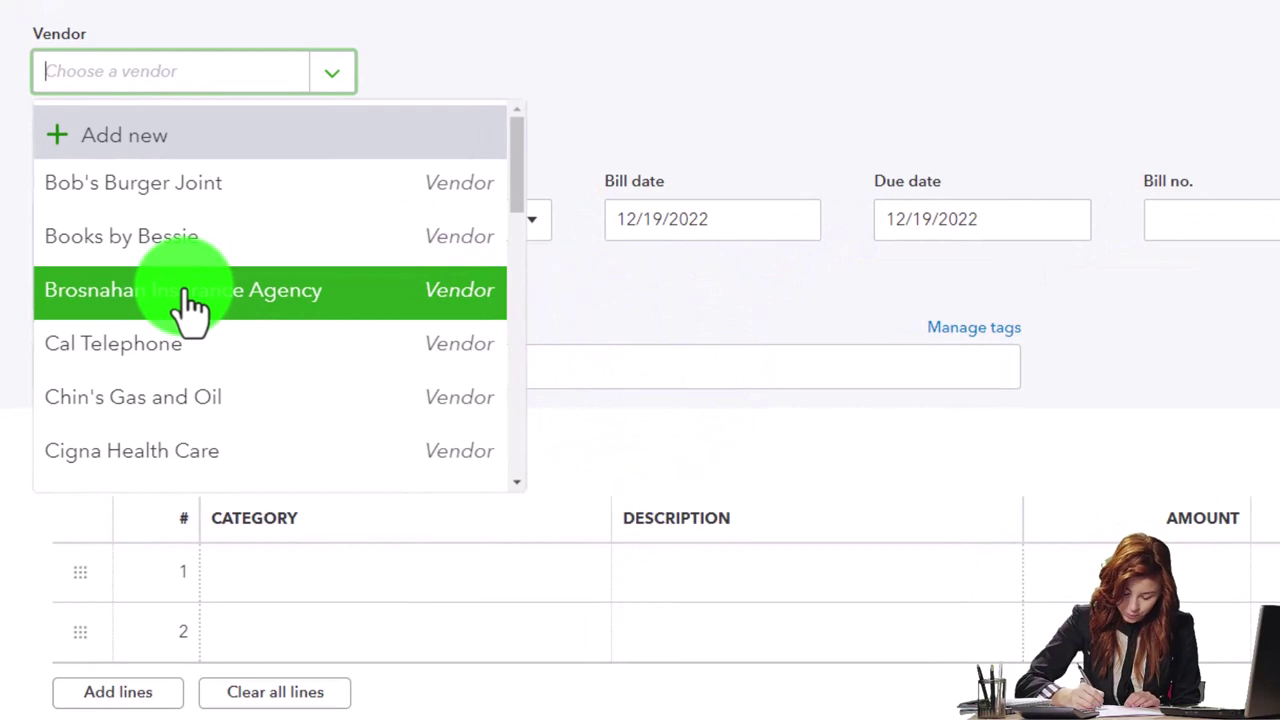
{"action": "left_click", "coordinate": [166, 198]}
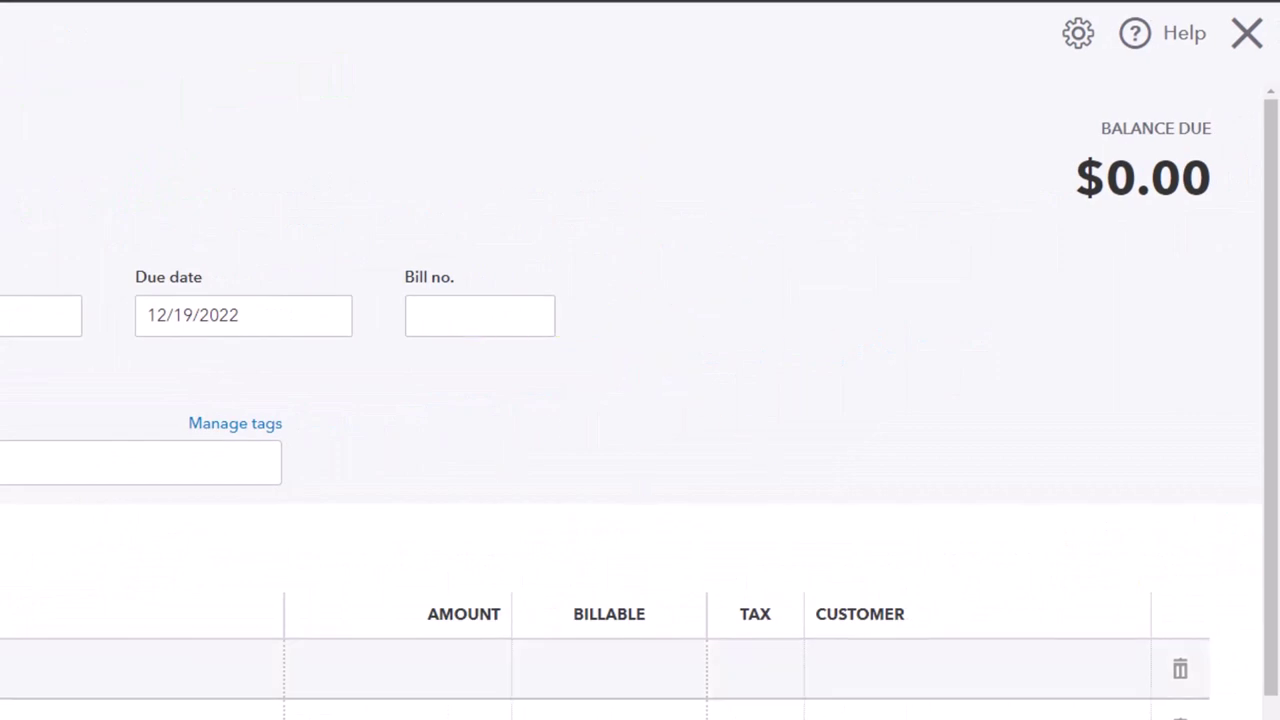
{"action": "left_click", "coordinate": [233, 490]}
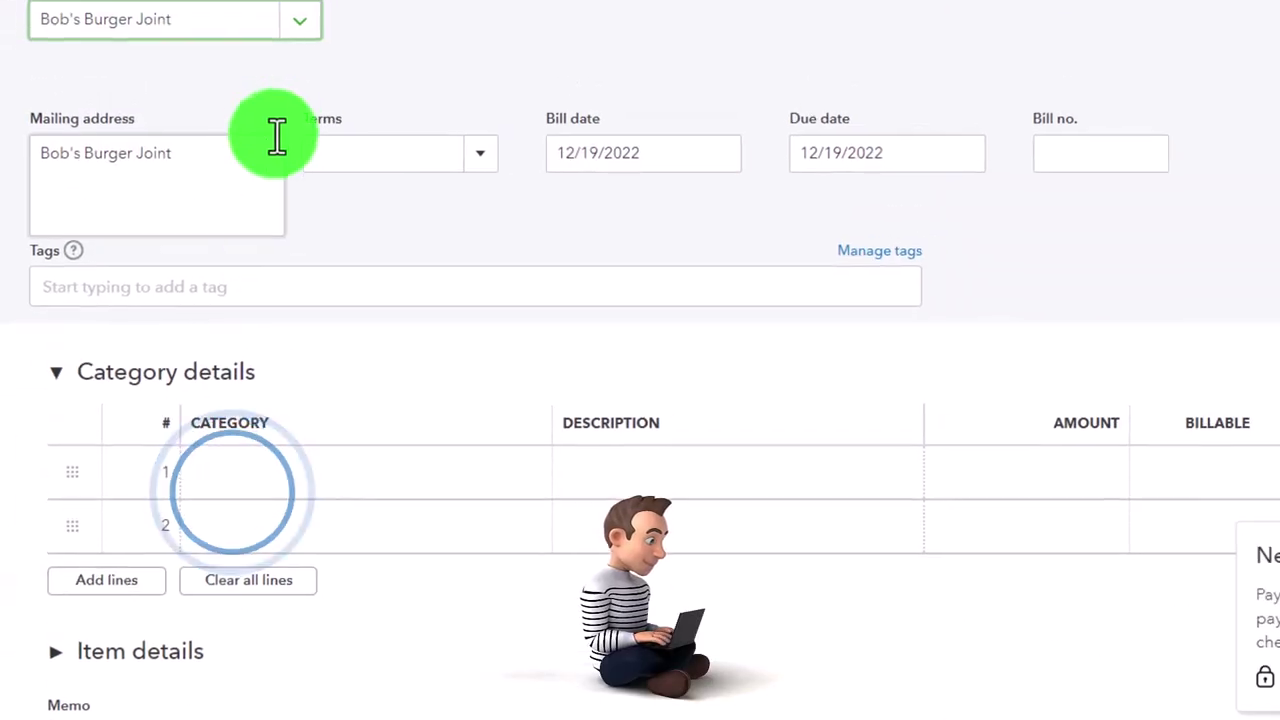
Change the bill's vendor to Chin's Gas and Oil
{"action": "left_click", "coordinate": [299, 20]}
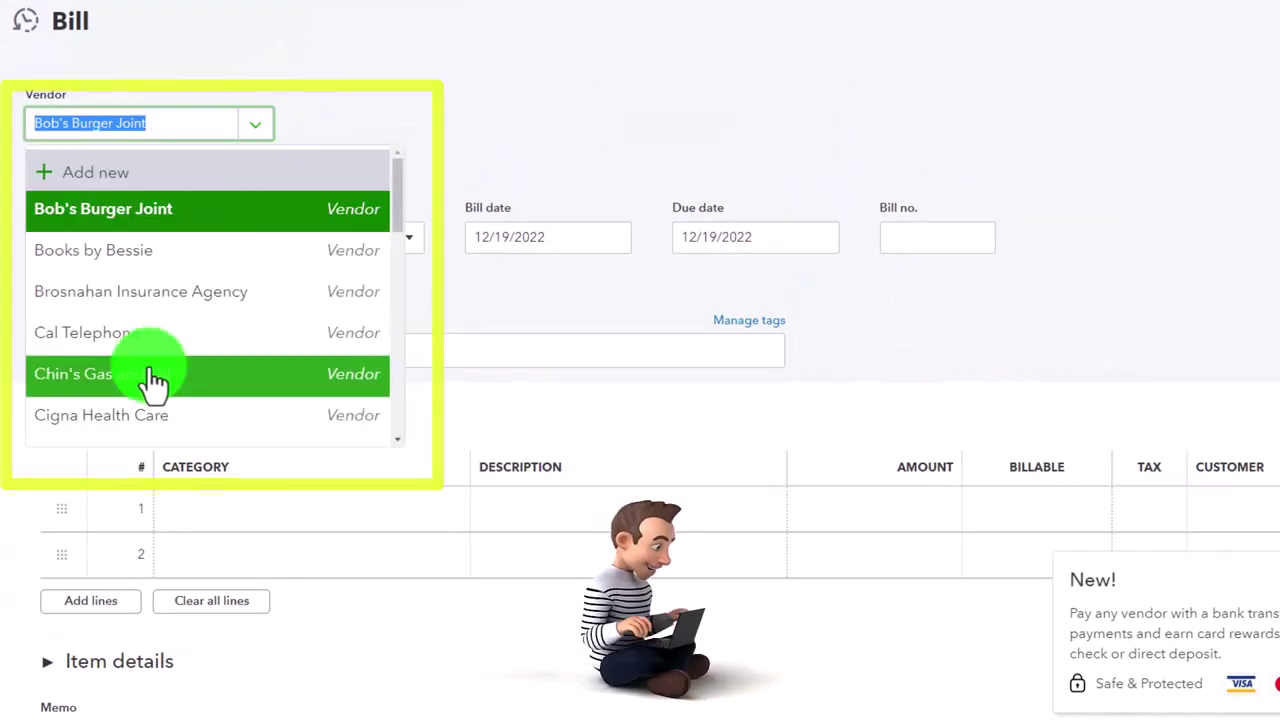
{"action": "left_click", "coordinate": [187, 303]}
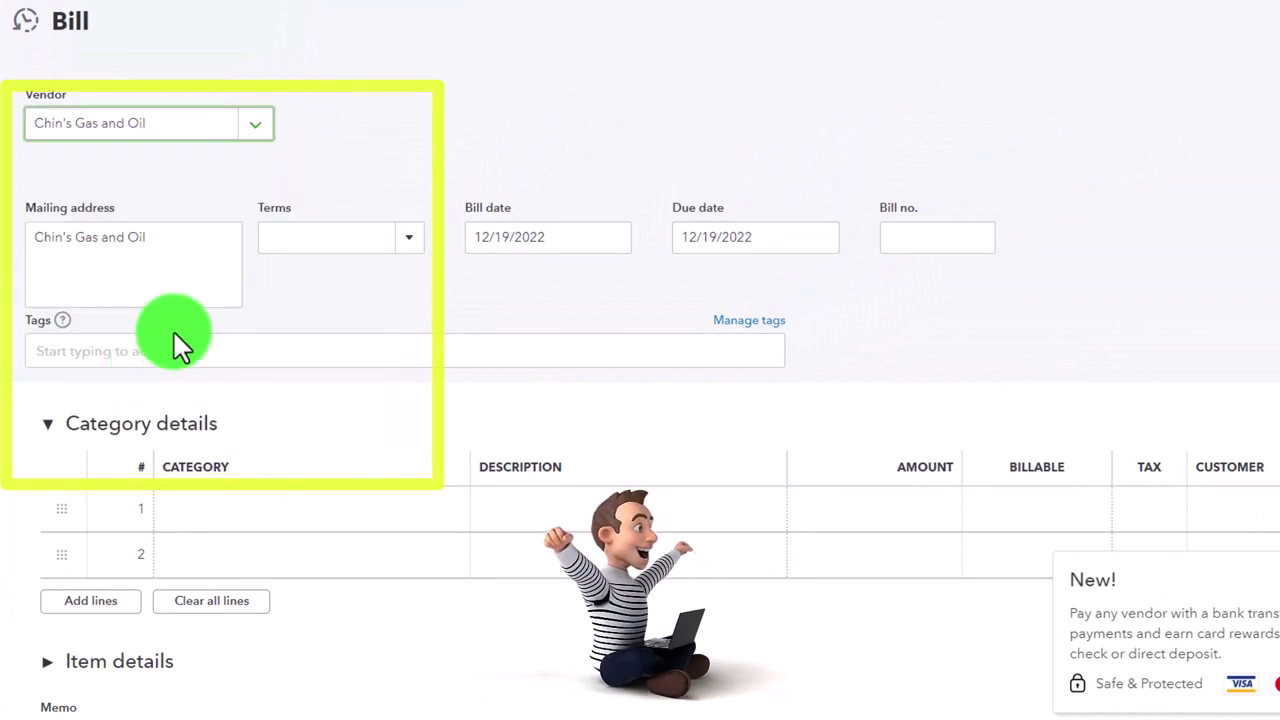
{"action": "scroll", "coordinate": [174, 340], "scroll_direction": "down", "scroll_amount": 3}
{"action": "scroll", "coordinate": [200, 280], "scroll_direction": "up", "scroll_amount": 3}
Change the bill's vendor to Ellis Equipment Rental and look over the filled-in vendor details and category lines
{"action": "left_click", "coordinate": [245, 128]}
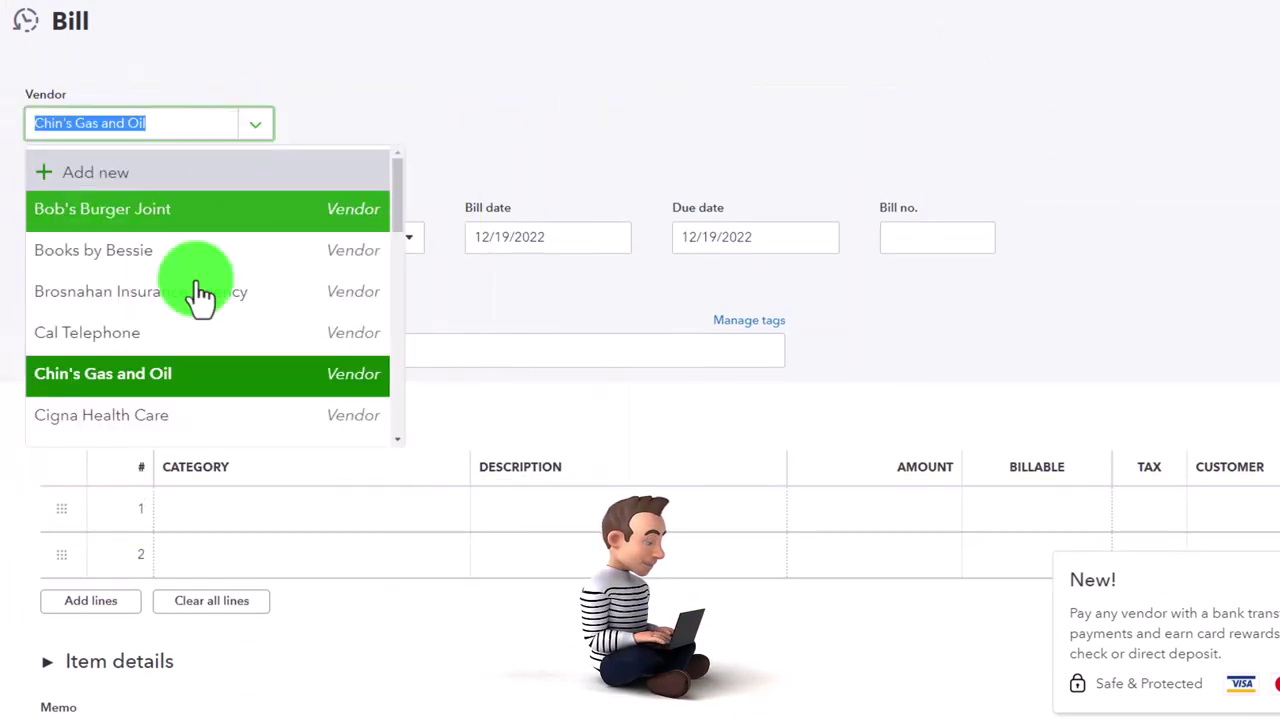
{"action": "scroll", "coordinate": [200, 295], "scroll_direction": "down", "scroll_amount": 3}
{"action": "left_click", "coordinate": [170, 335]}
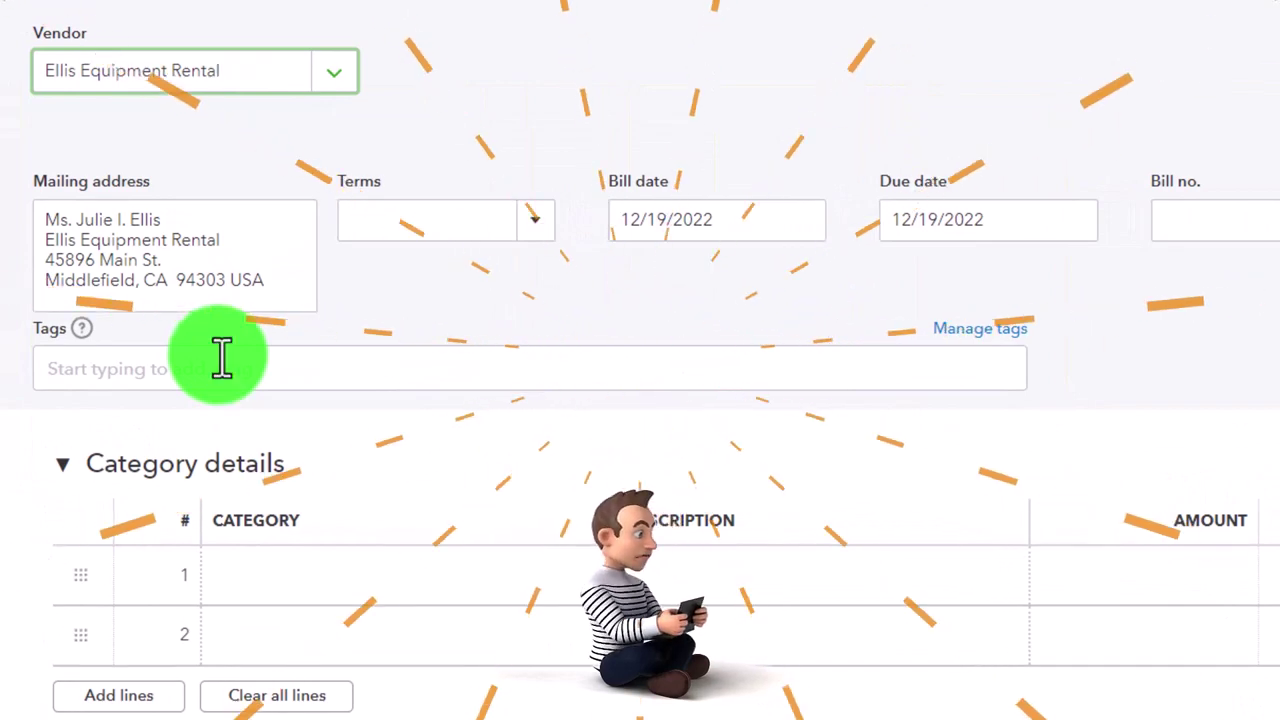
{"action": "scroll", "coordinate": [221, 358], "scroll_direction": "down", "scroll_amount": 3}
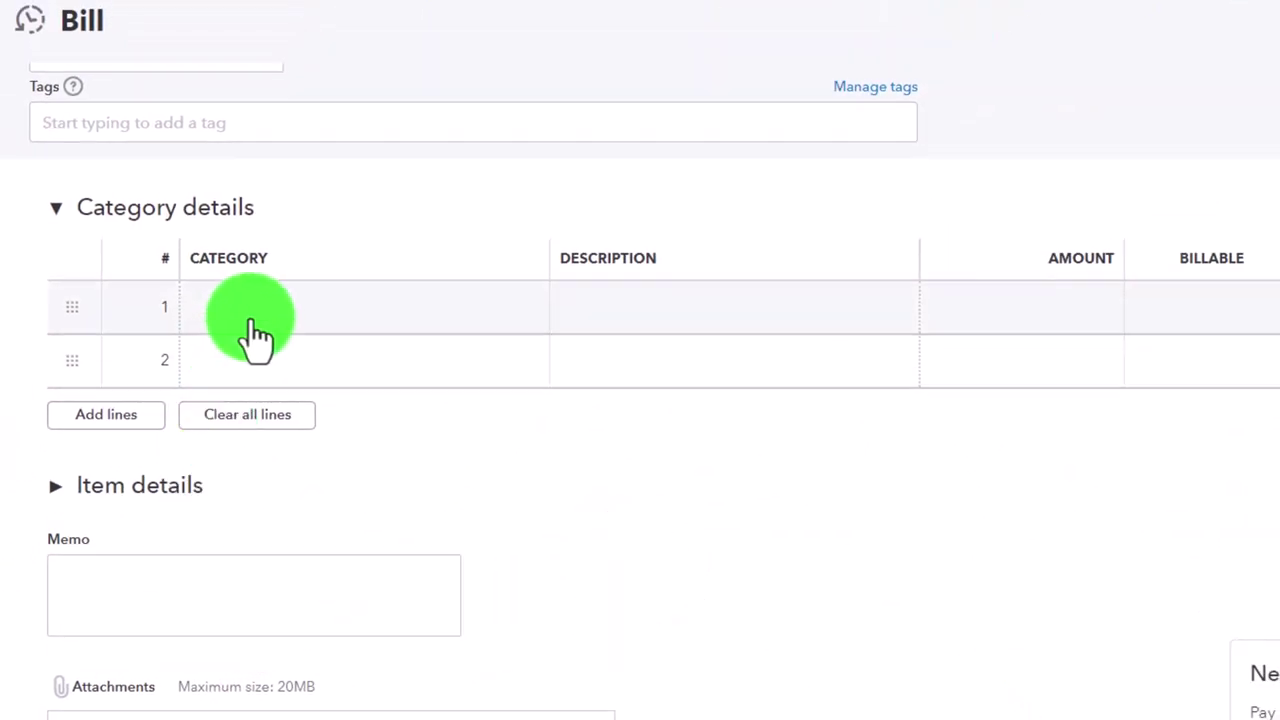
{"action": "scroll", "coordinate": [255, 335], "scroll_direction": "up", "scroll_amount": 3}
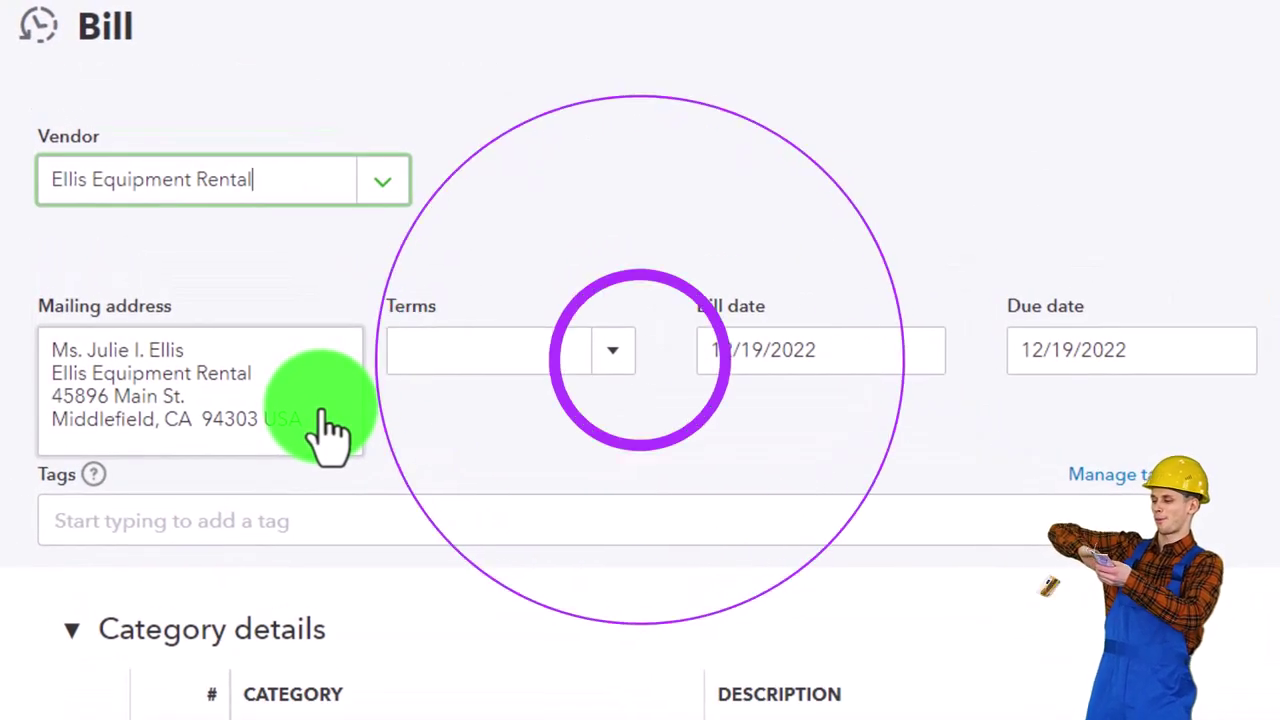
Start adding a new vendor from the bill's vendor list, with AAA as the vendor display name
{"action": "left_click", "coordinate": [380, 190]}
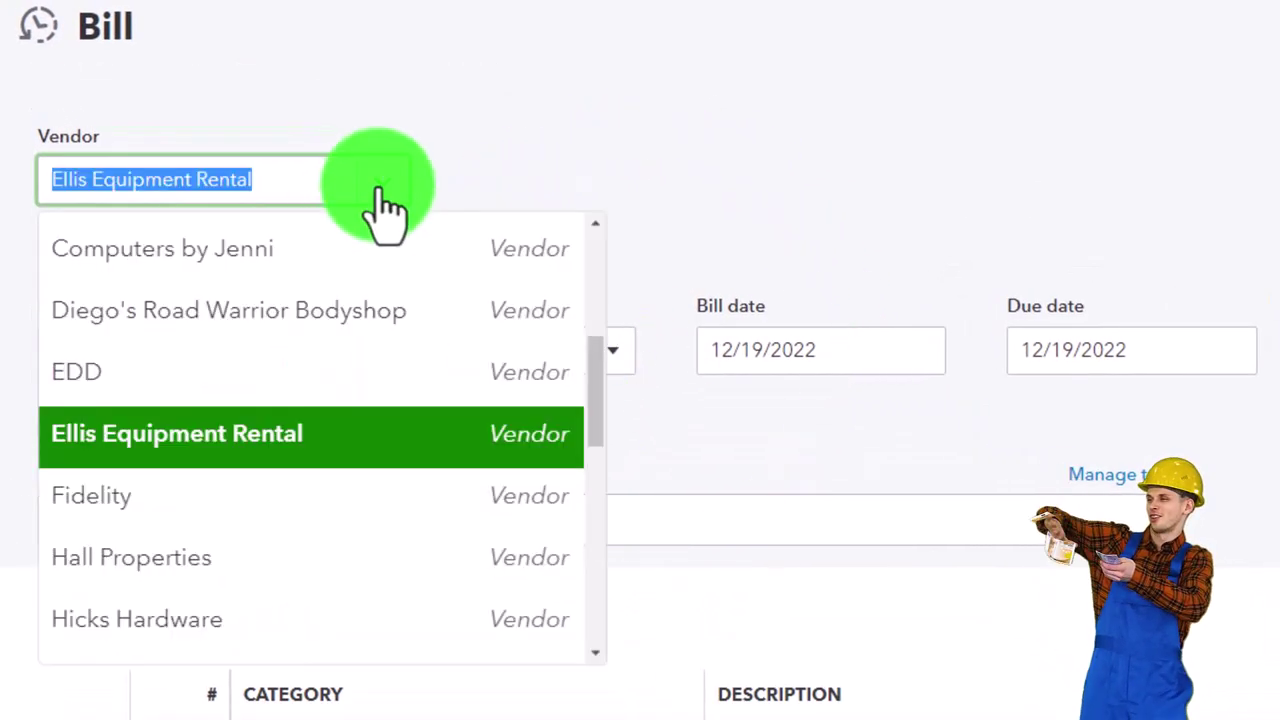
{"action": "scroll", "coordinate": [290, 425], "scroll_direction": "up", "scroll_amount": 5}
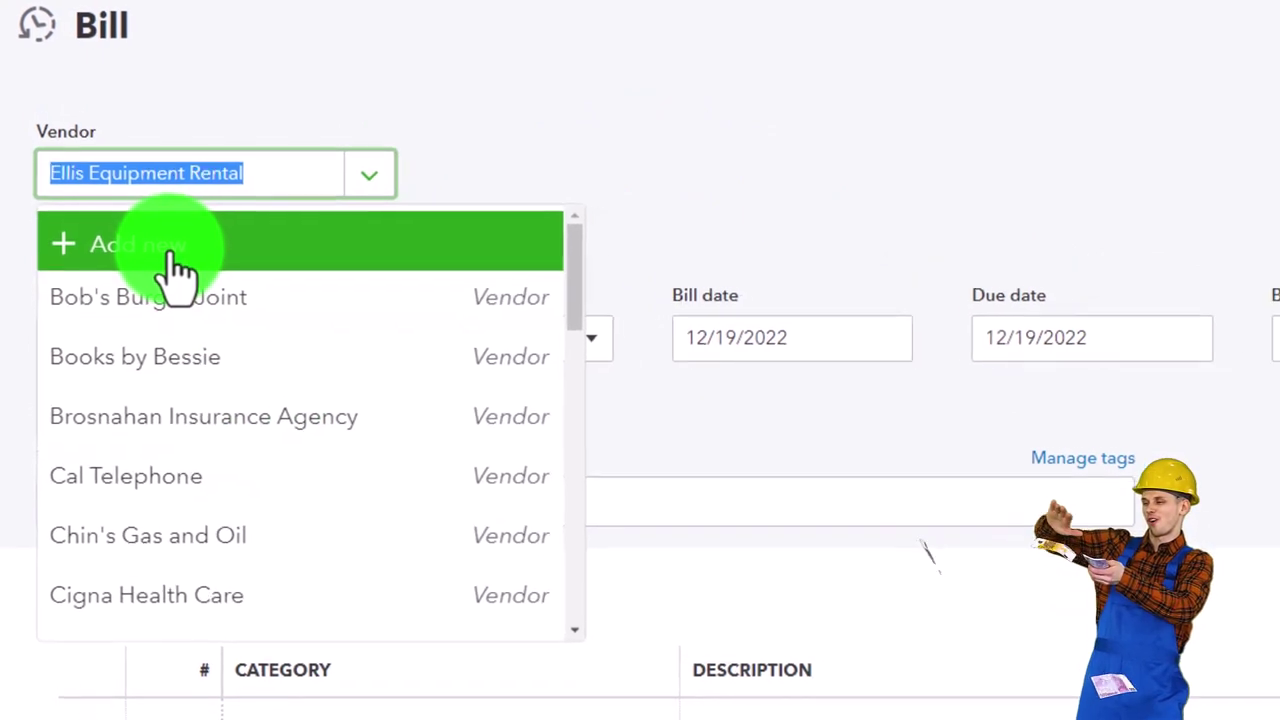
{"action": "left_click", "coordinate": [182, 268]}
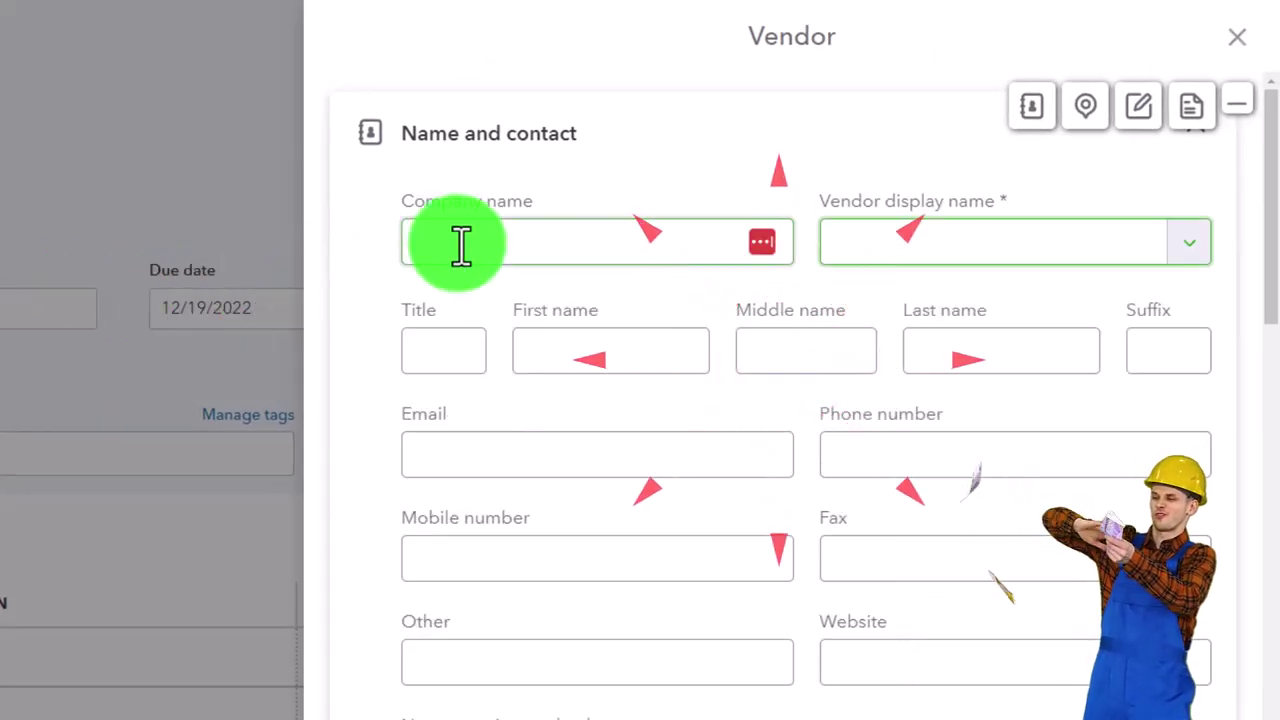
{"action": "left_click", "coordinate": [946, 250]}
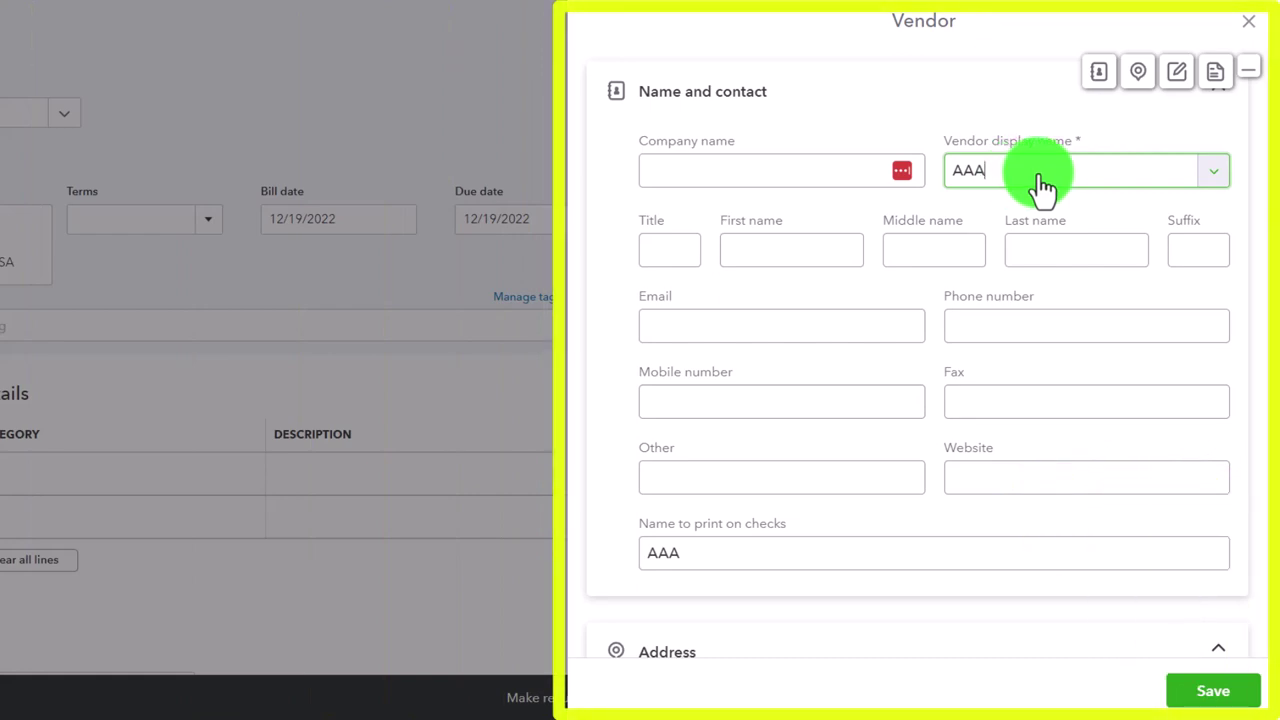
{"action": "key", "text": "Tab"}
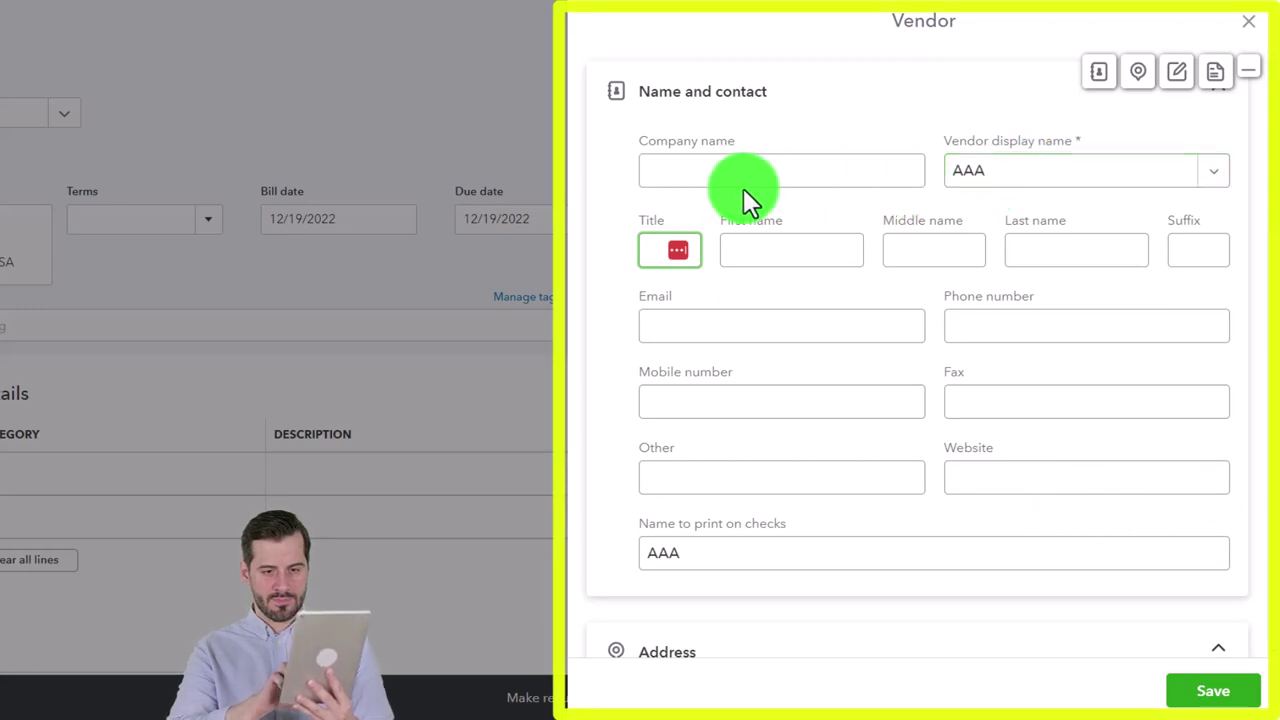
{"action": "key", "text": "Tab"}
{"action": "key", "text": "Tab"}
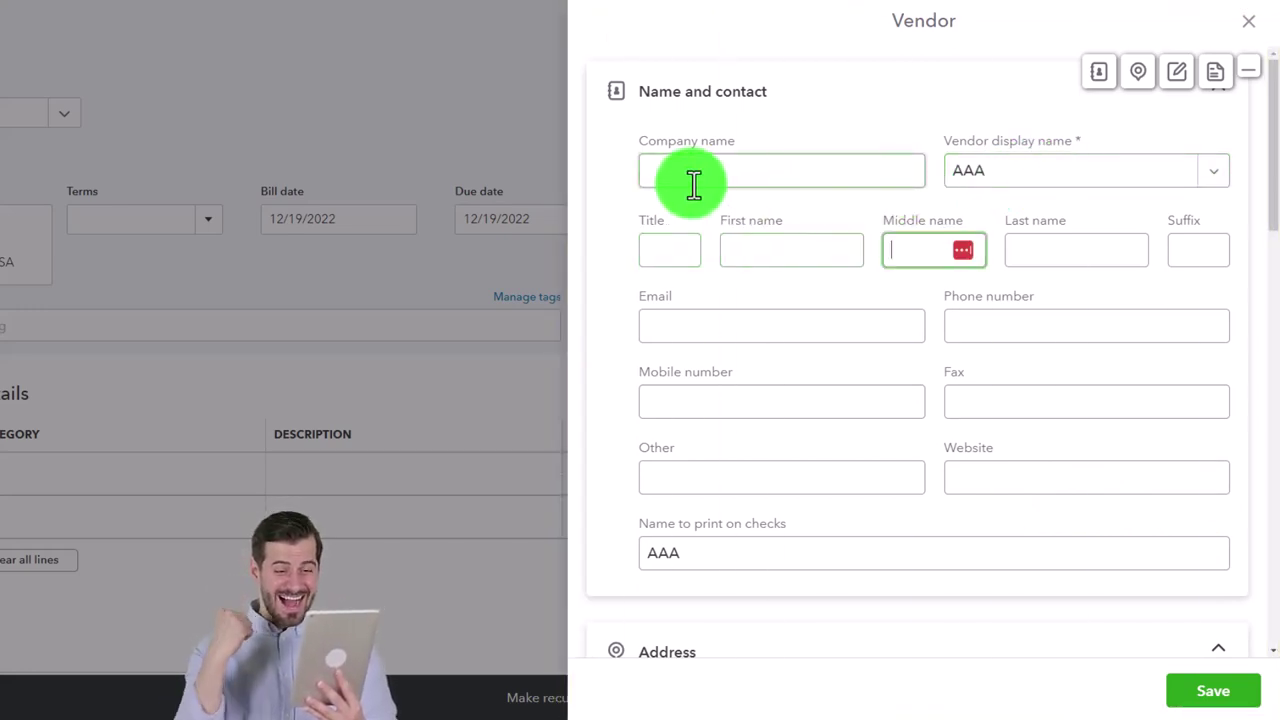
{"action": "key", "text": "Tab"}
{"action": "key", "text": "Tab"}
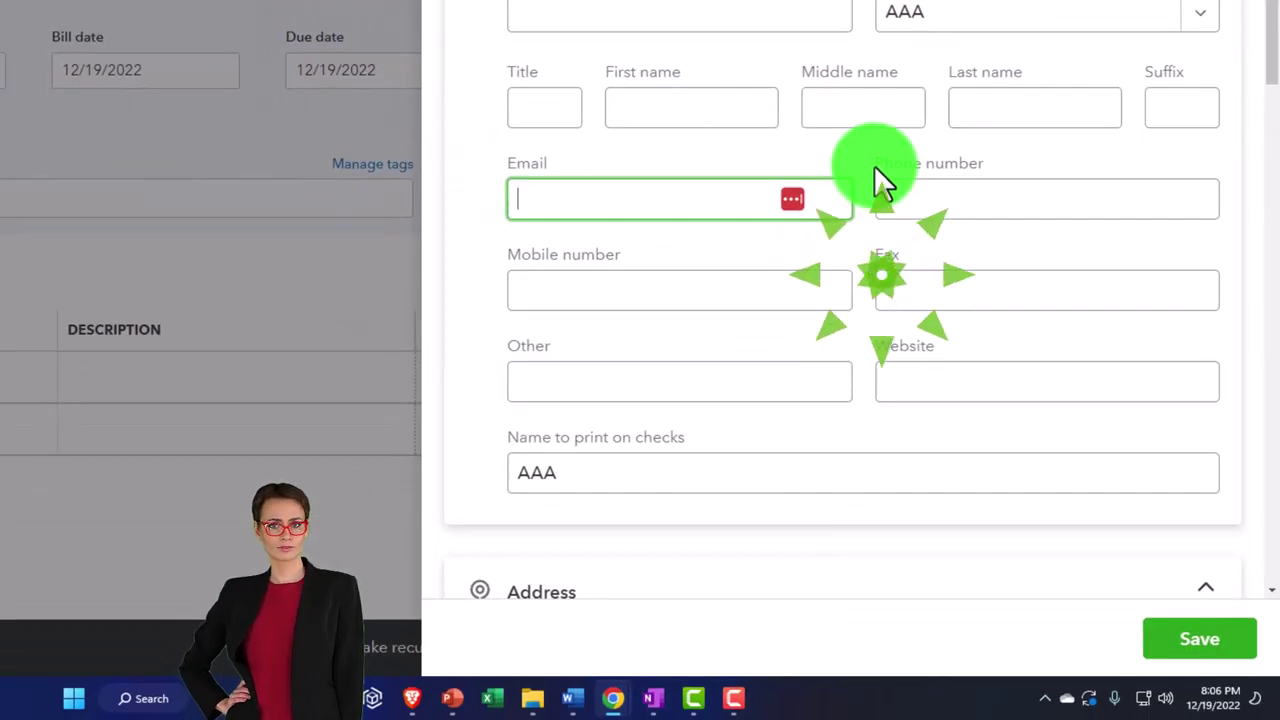
Review the new vendor's address, notes, tax, payment and opening balance sections and save the vendor
{"action": "scroll", "coordinate": [857, 214], "scroll_direction": "down", "scroll_amount": 8}
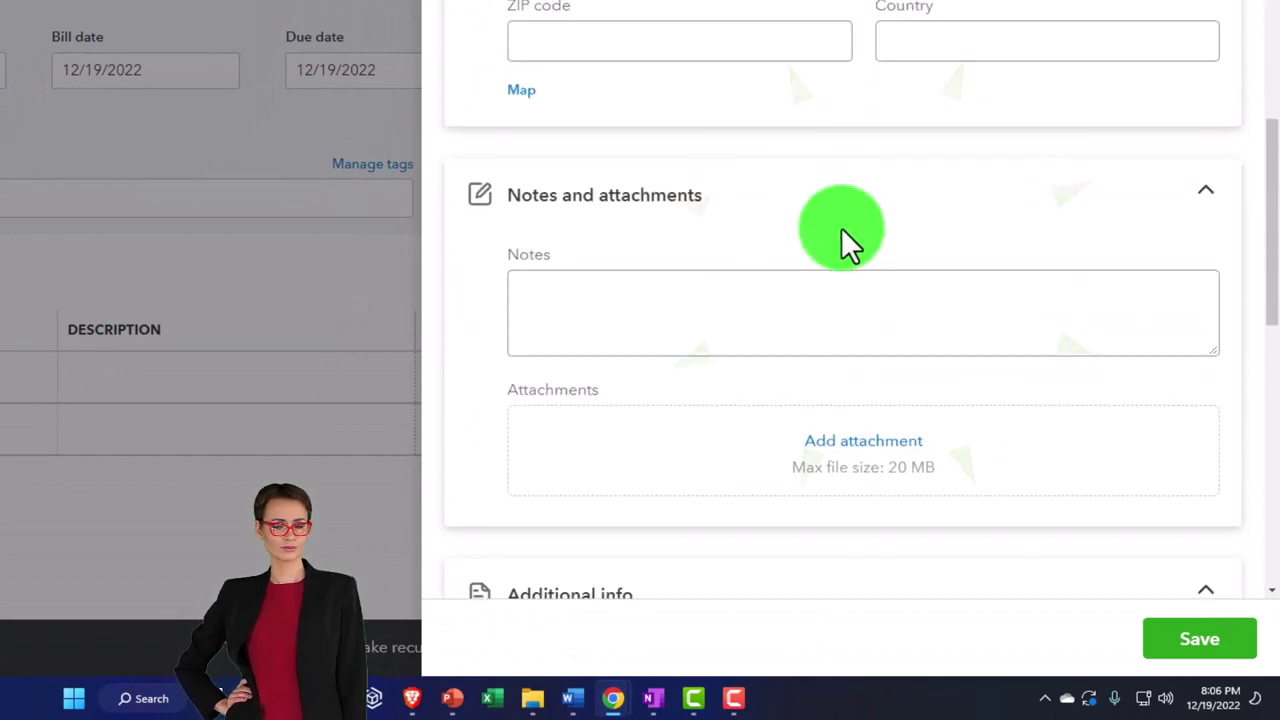
{"action": "scroll", "coordinate": [841, 228], "scroll_direction": "down", "scroll_amount": 10}
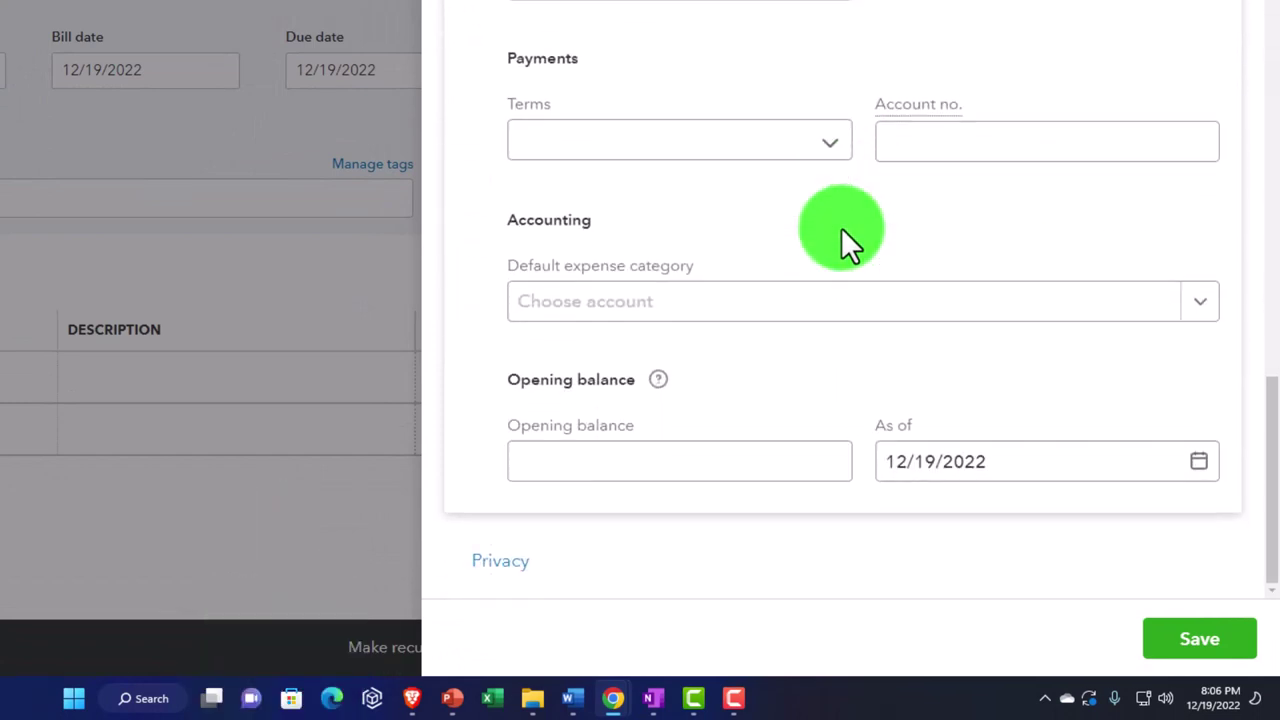
{"action": "scroll", "coordinate": [841, 227], "scroll_direction": "up", "scroll_amount": 6}
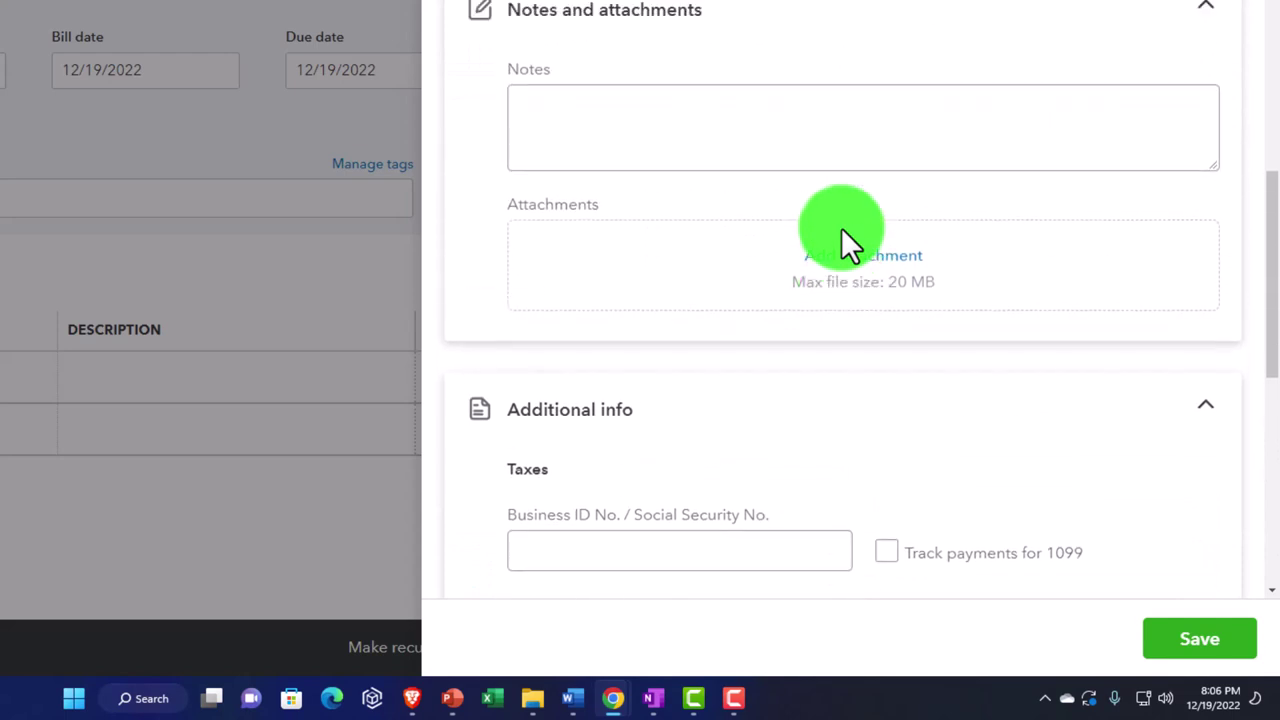
{"action": "scroll", "coordinate": [841, 227], "scroll_direction": "up", "scroll_amount": 4}
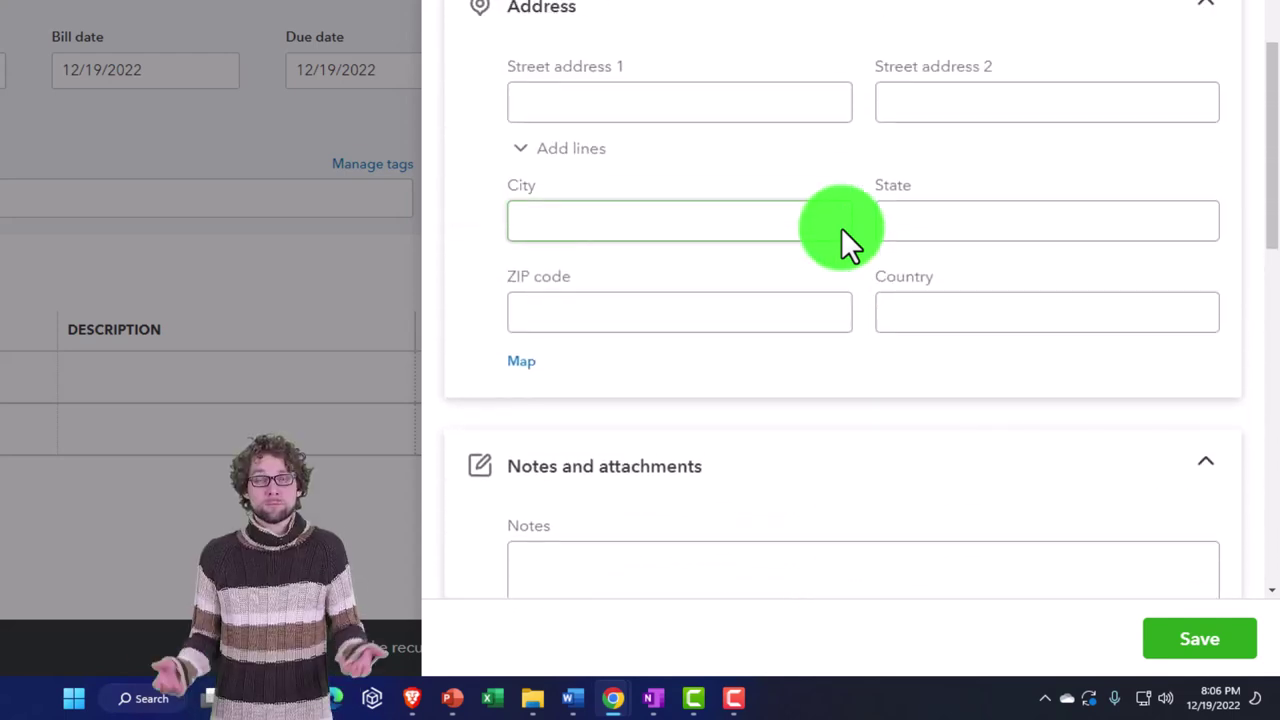
{"action": "scroll", "coordinate": [841, 227], "scroll_direction": "down", "scroll_amount": 5}
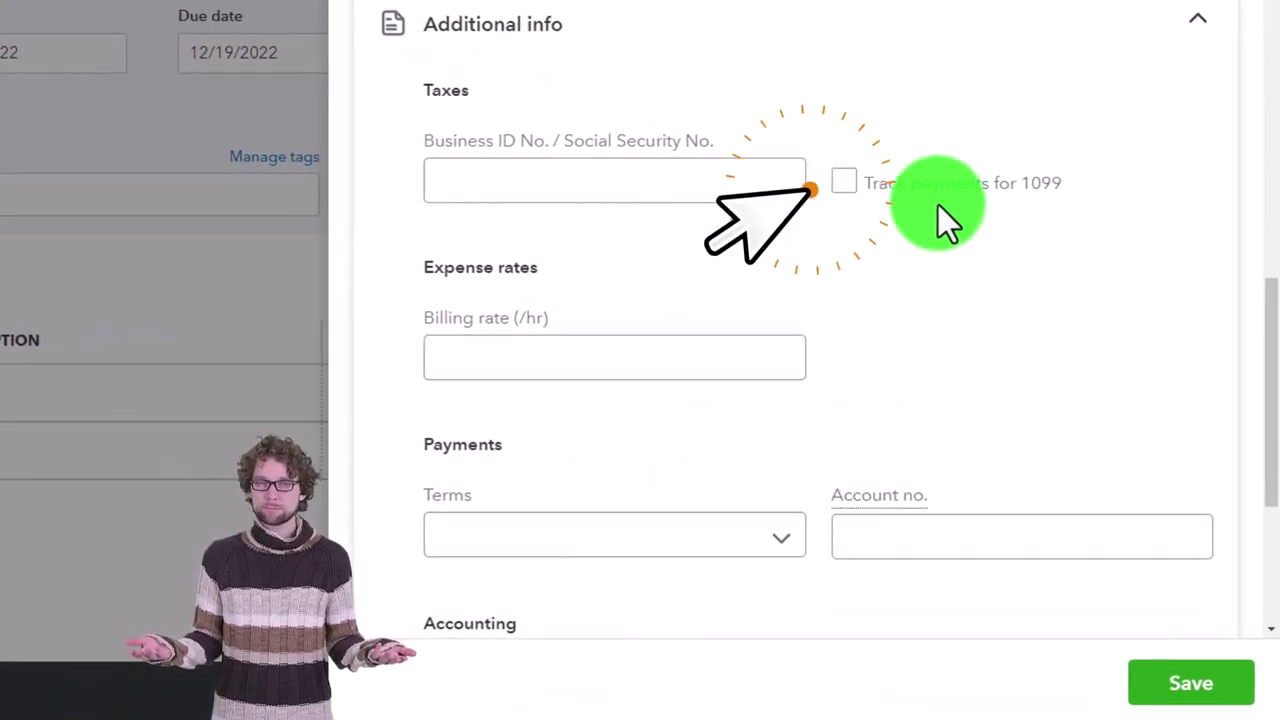
{"action": "scroll", "coordinate": [938, 205], "scroll_direction": "down", "scroll_amount": 1}
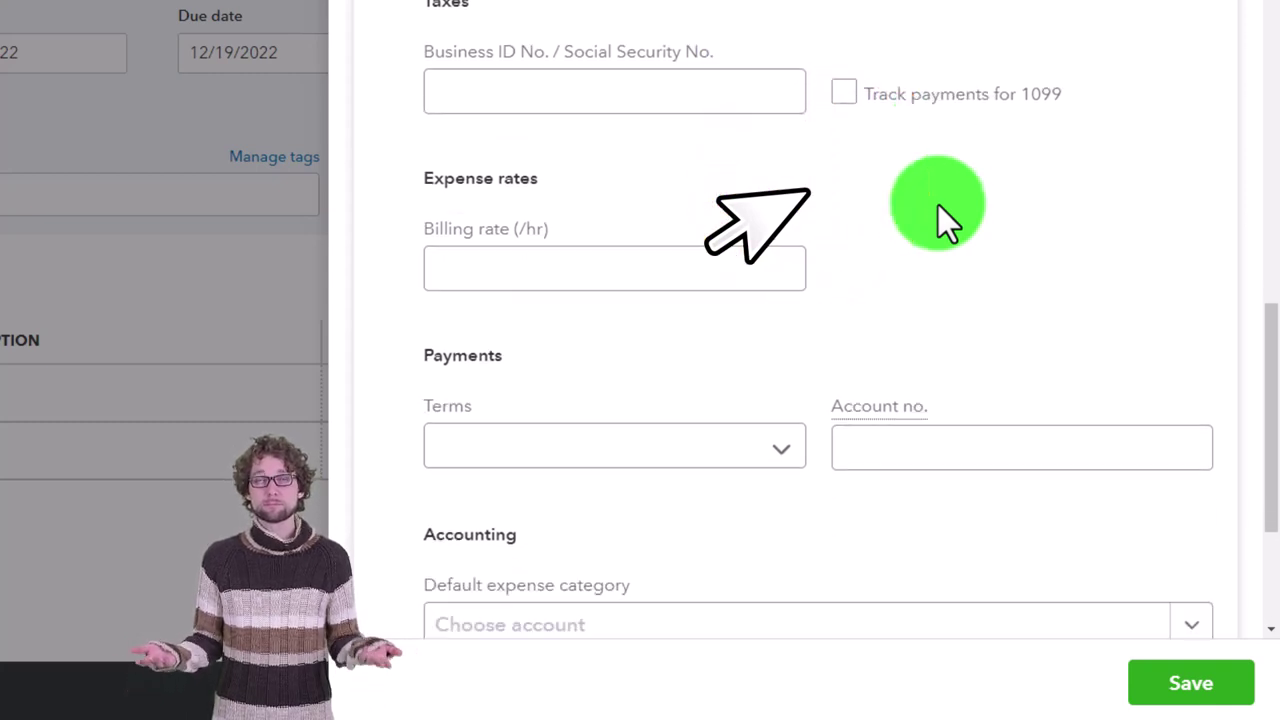
{"action": "scroll", "coordinate": [938, 205], "scroll_direction": "down", "scroll_amount": 3}
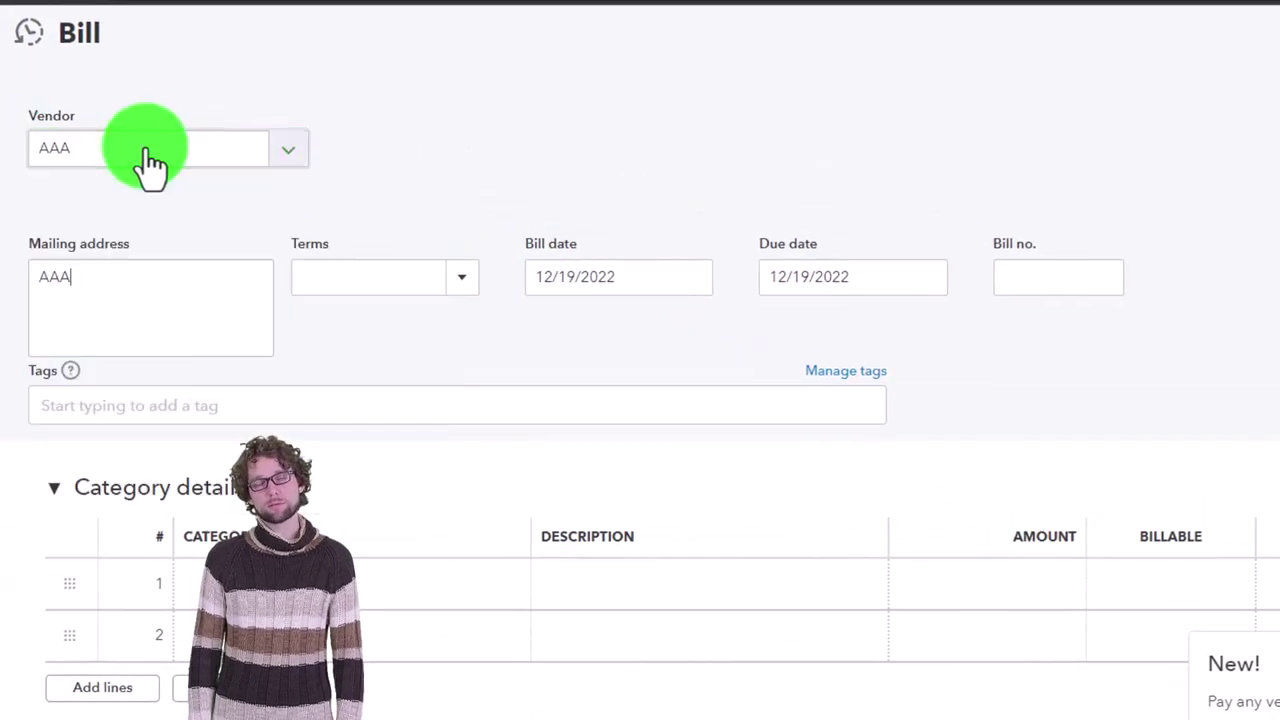
Set the bill's terms to Net 30 and advance past the bill and due dates to the bill number field
{"action": "left_click", "coordinate": [229, 294]}
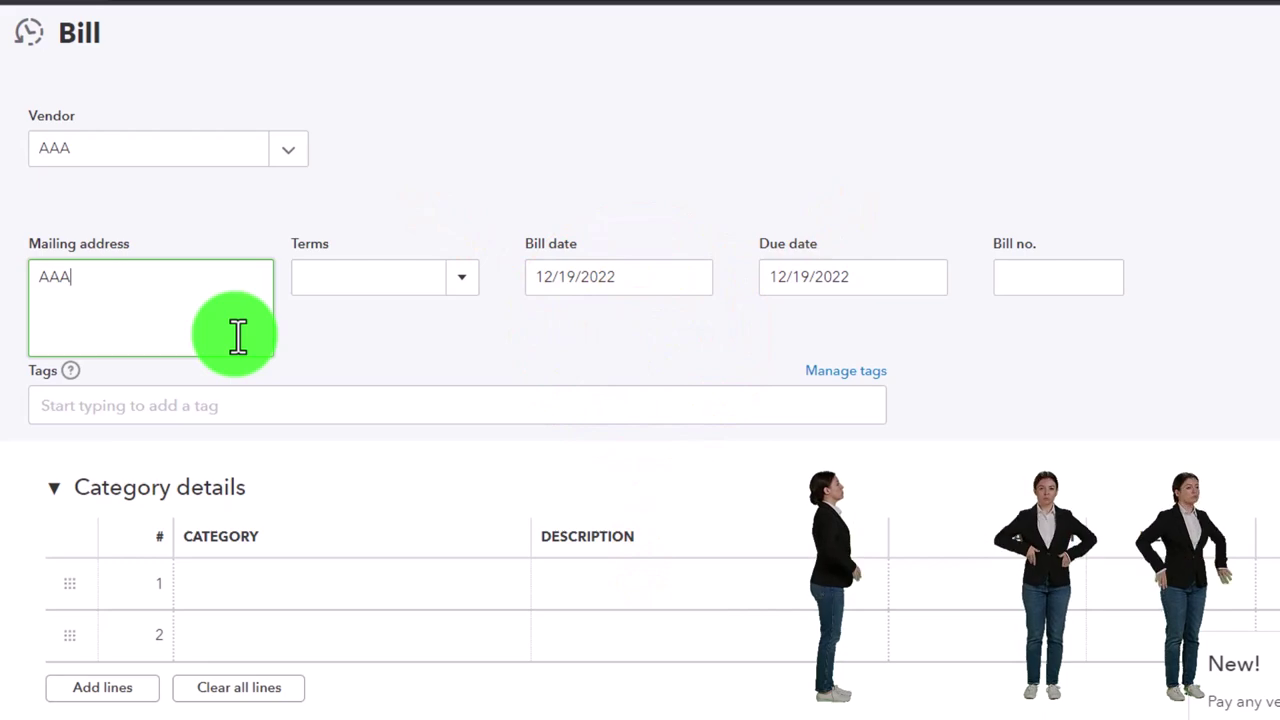
{"action": "key", "text": "Tab"}
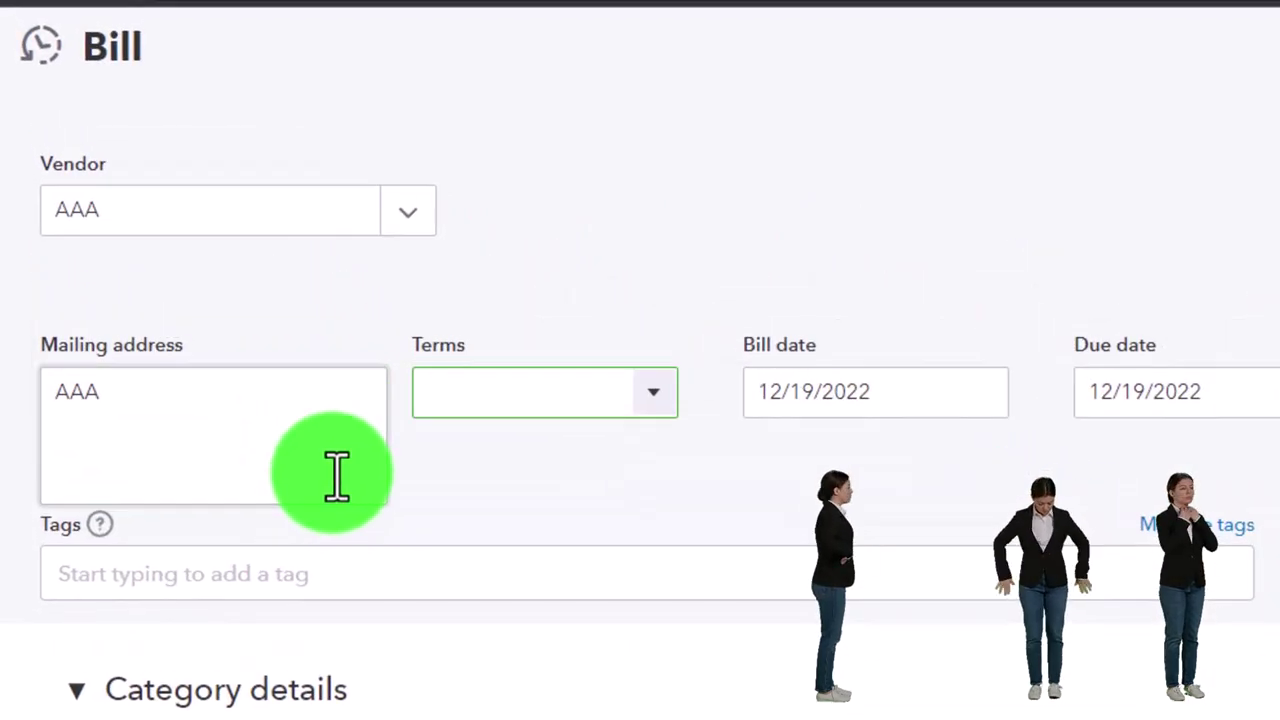
{"action": "left_click", "coordinate": [648, 396]}
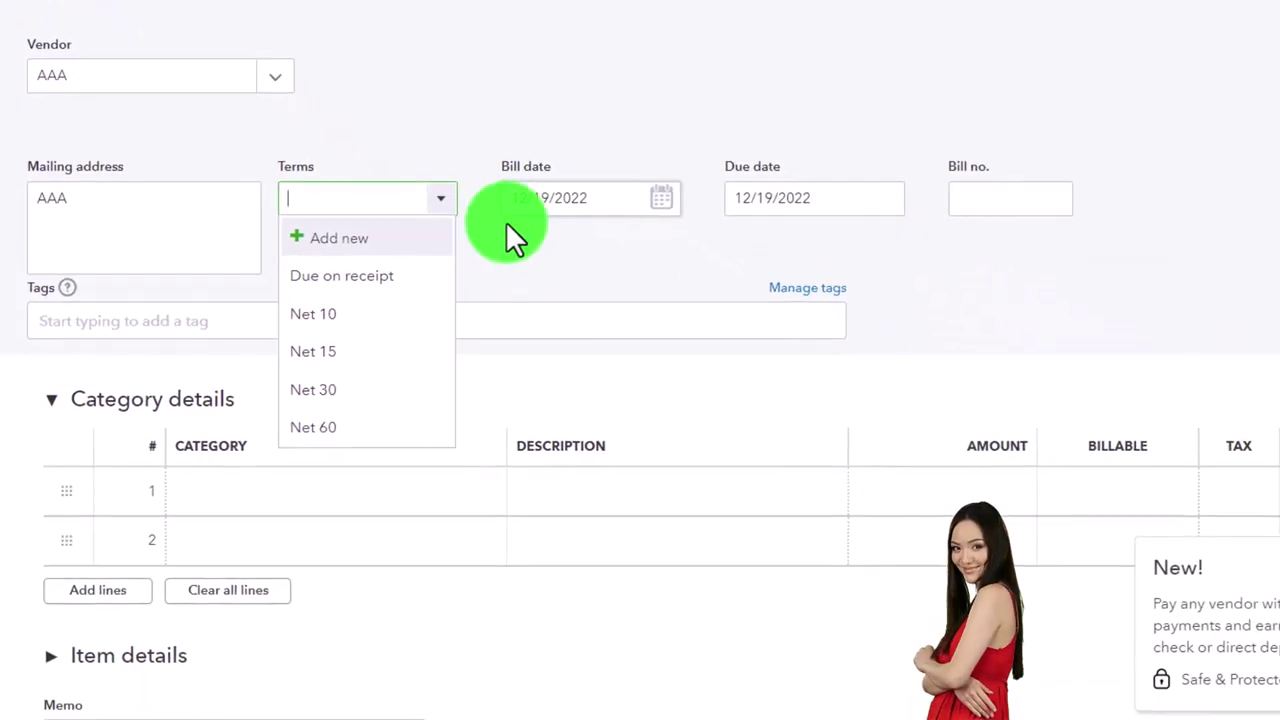
{"action": "left_click", "coordinate": [353, 392]}
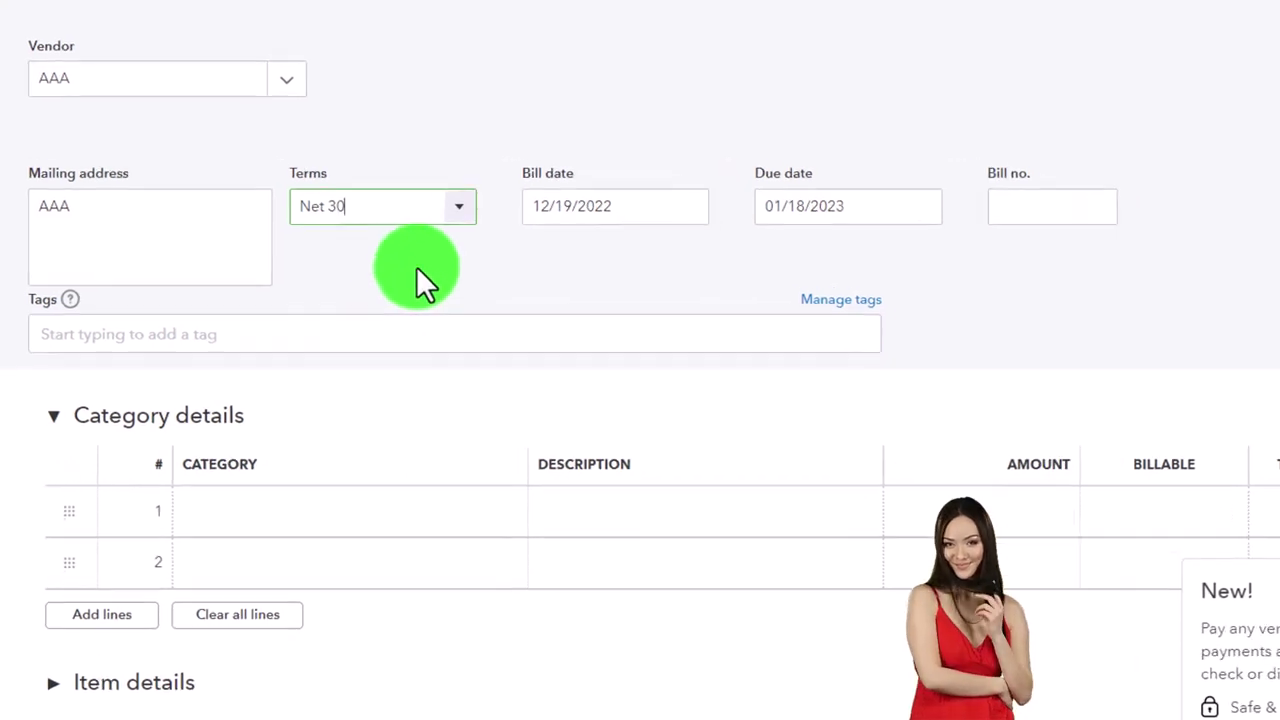
{"action": "key", "text": "Tab"}
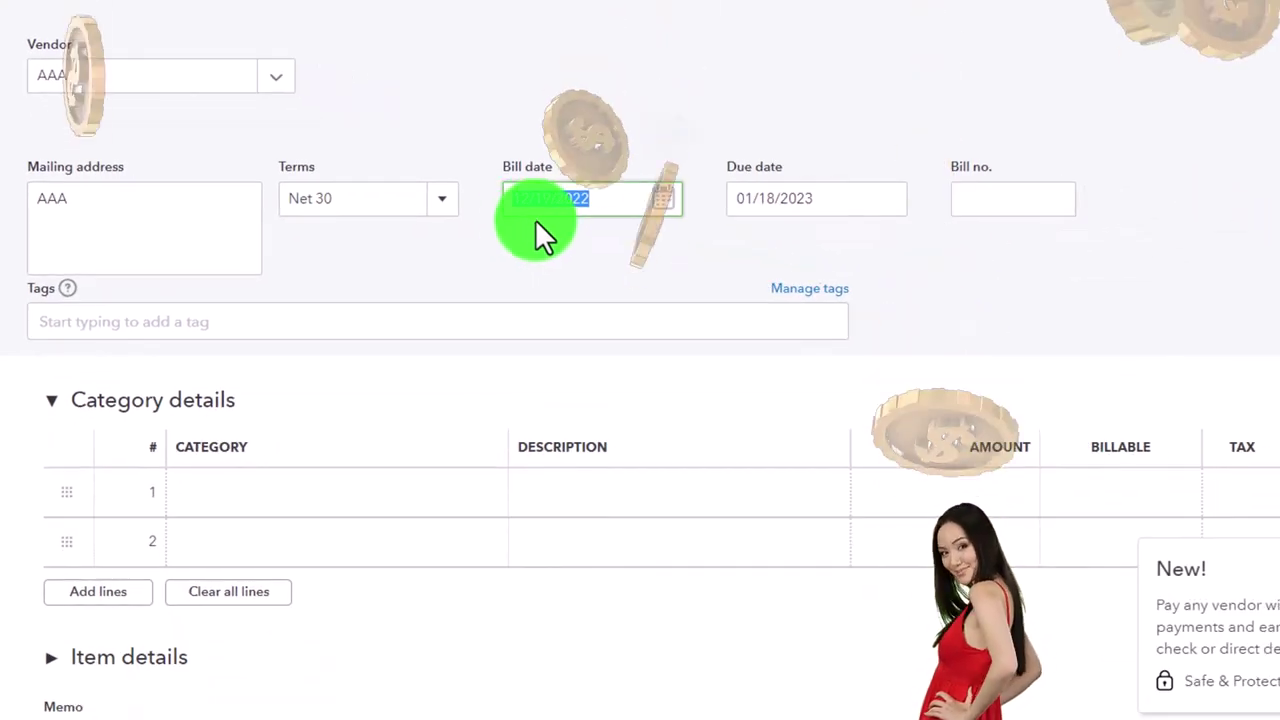
{"action": "key", "text": "Tab"}
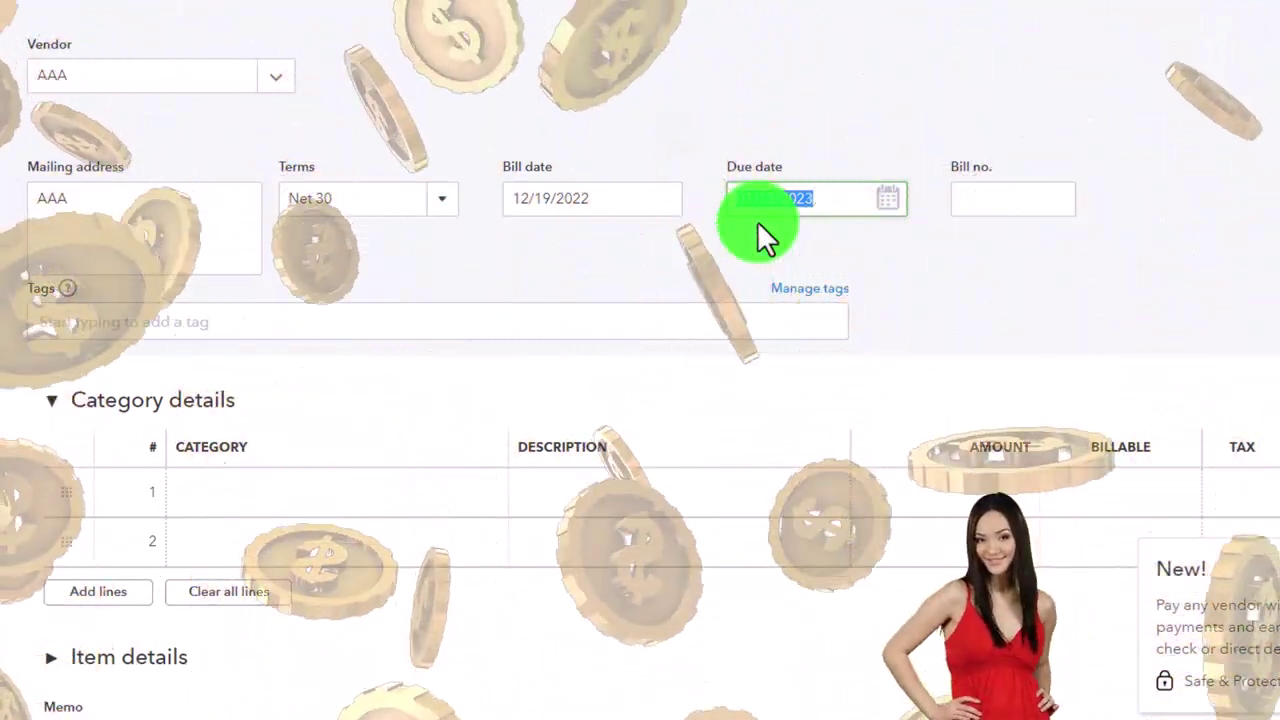
{"action": "key", "text": "Tab"}
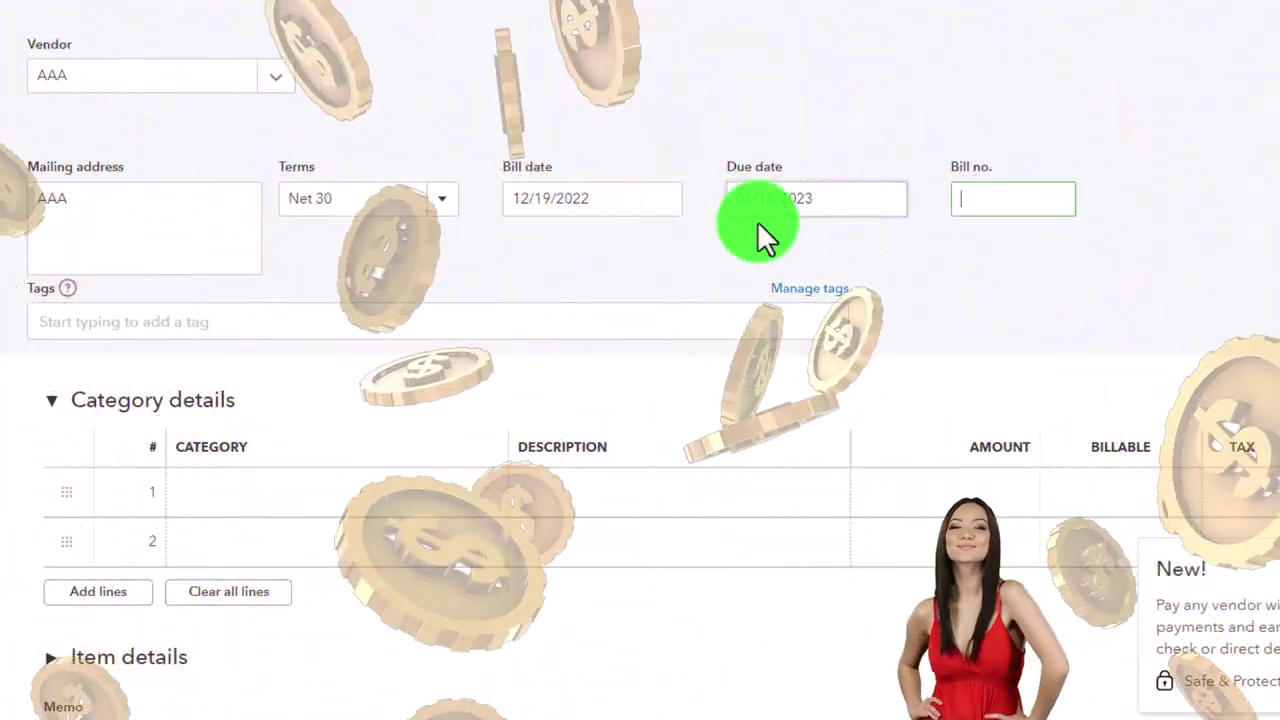
Skip the bill number and tags, and check how the Category details section collapses and expands
{"action": "key", "text": "Tab"}
{"action": "key", "text": "Tab"}
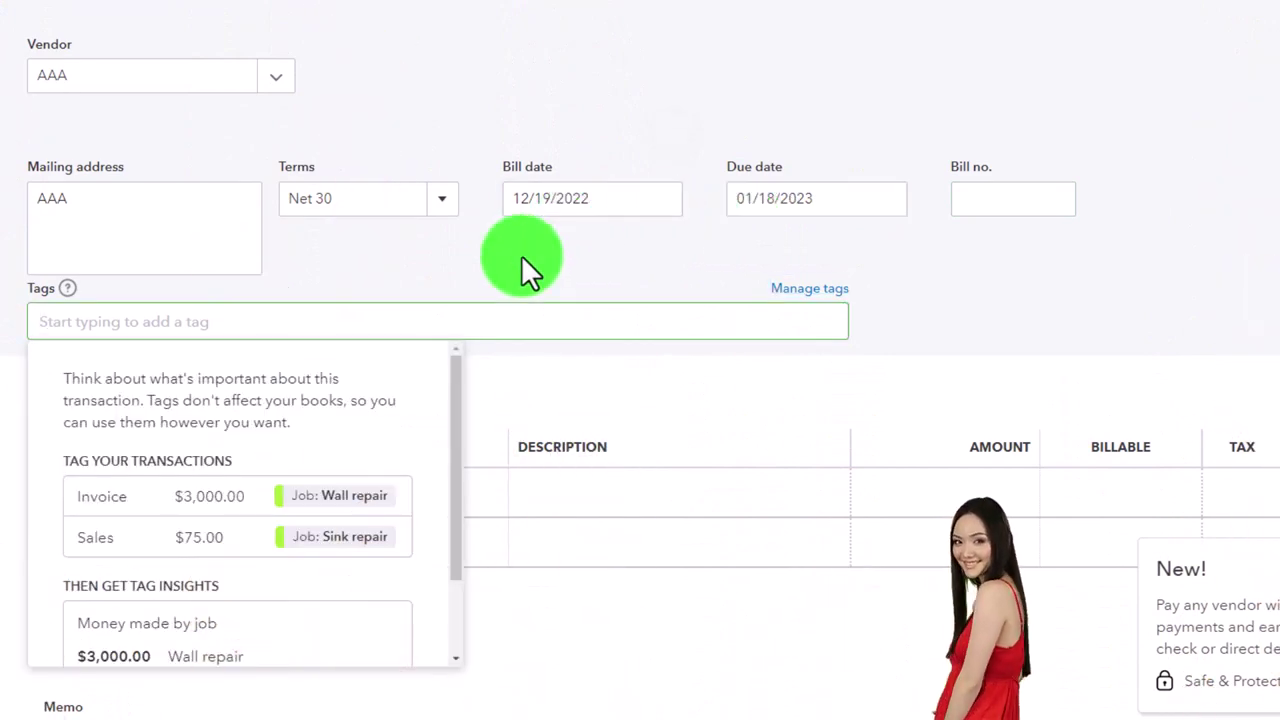
{"action": "key", "text": "Tab"}
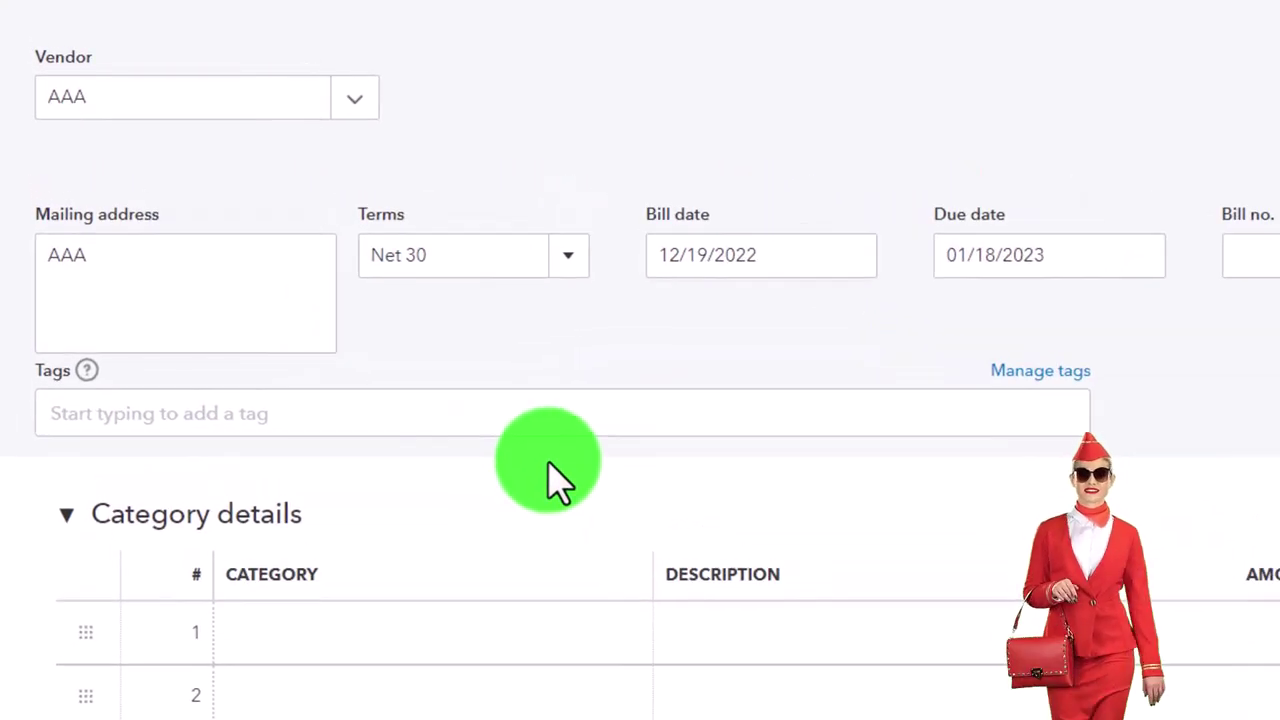
{"action": "scroll", "coordinate": [548, 466], "scroll_direction": "down", "scroll_amount": 3}
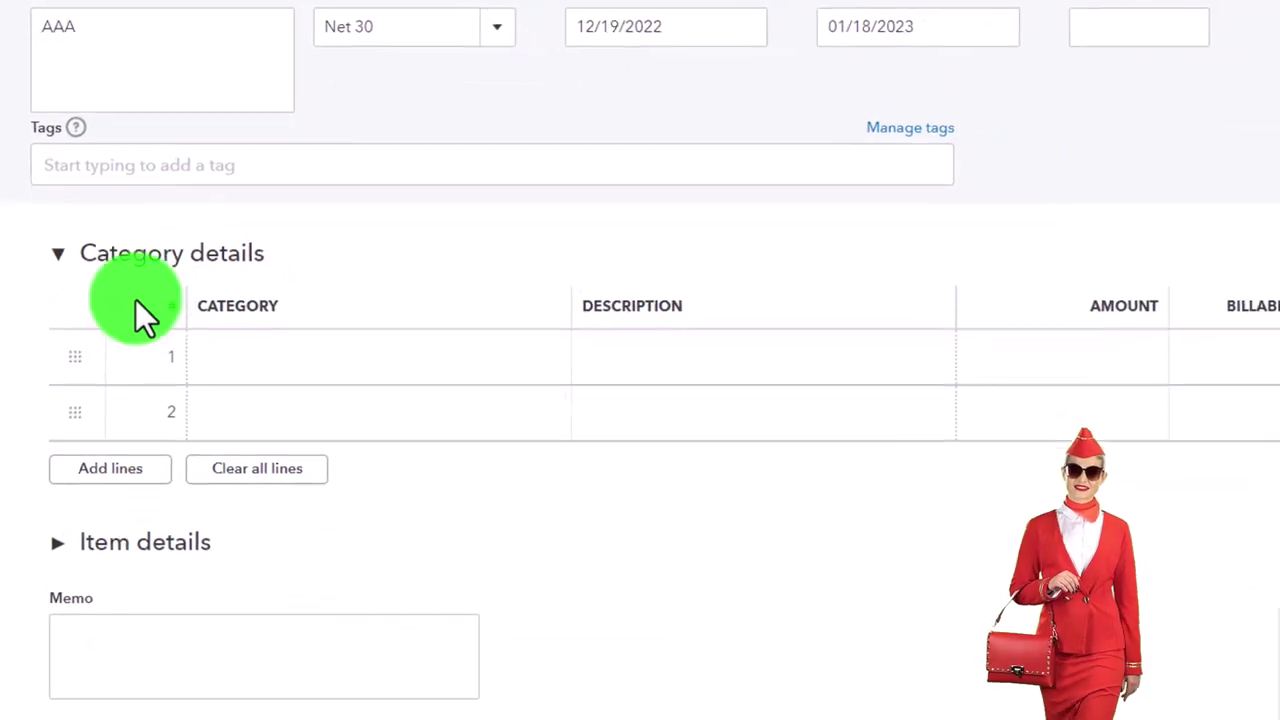
{"action": "left_click", "coordinate": [58, 253]}
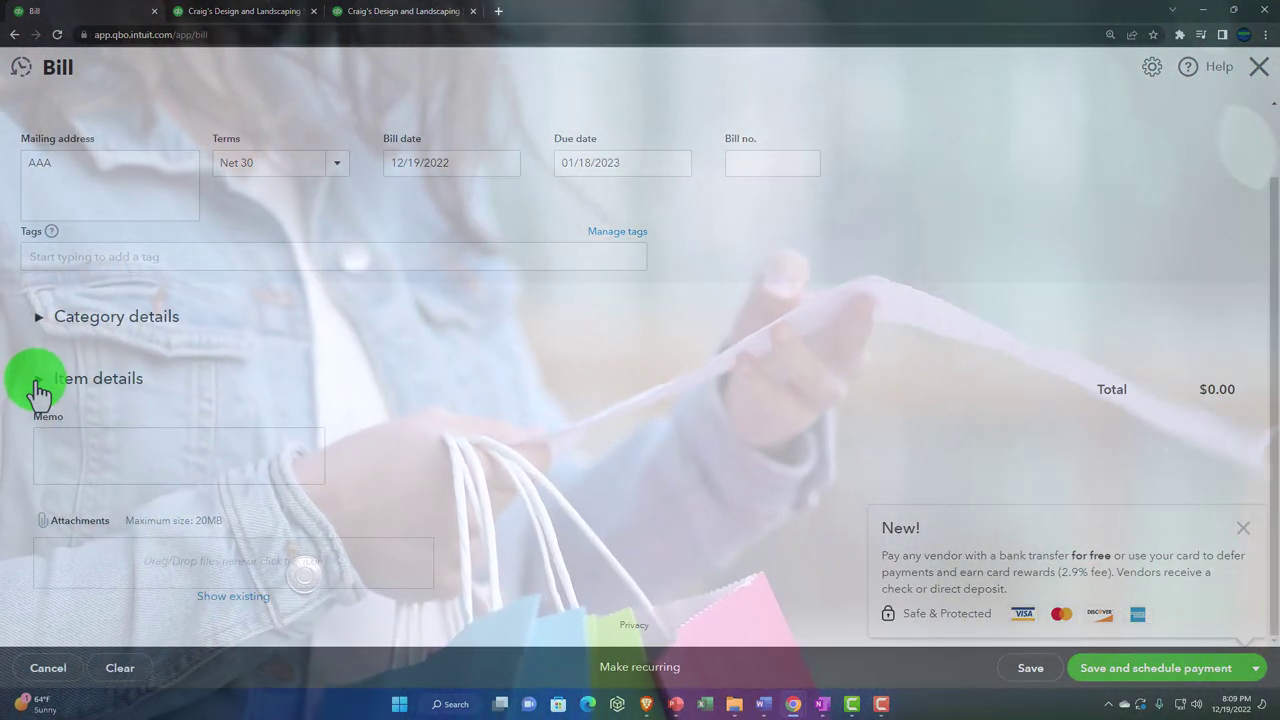
{"action": "left_click", "coordinate": [39, 318]}
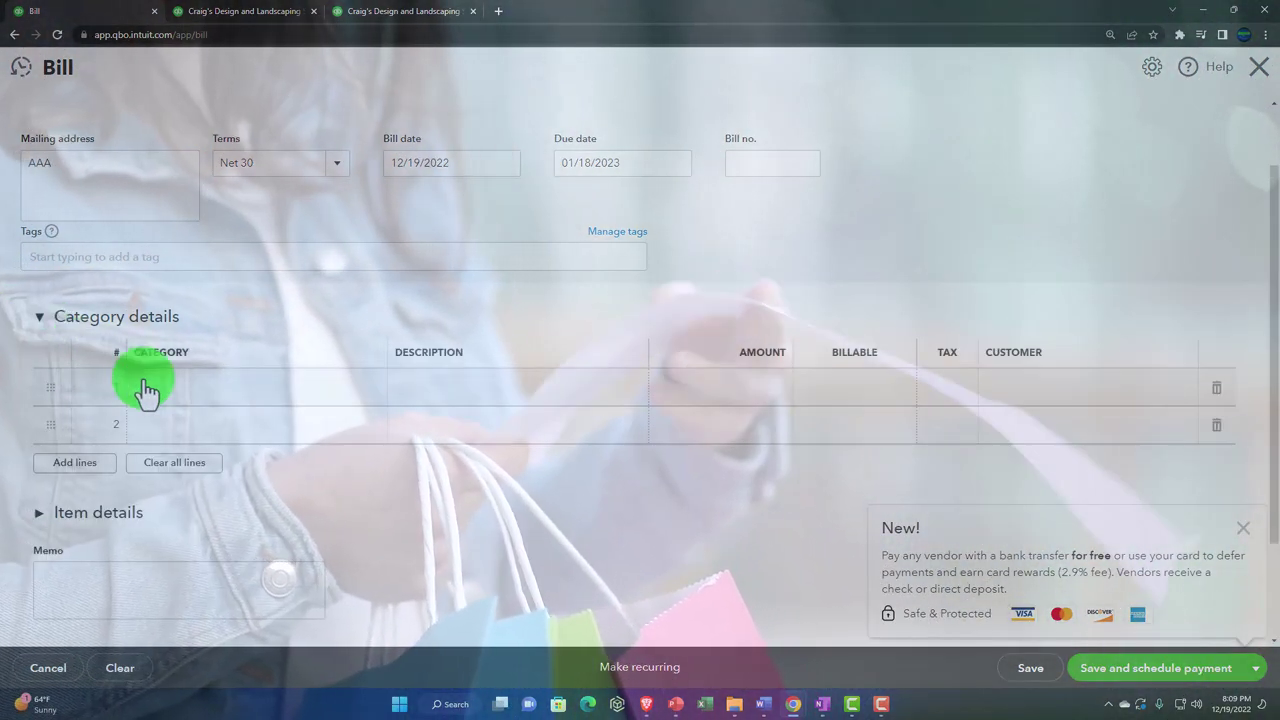
Assign the Utilities expense category to the first category line and check the available sub-accounts
{"action": "left_click", "coordinate": [175, 392]}
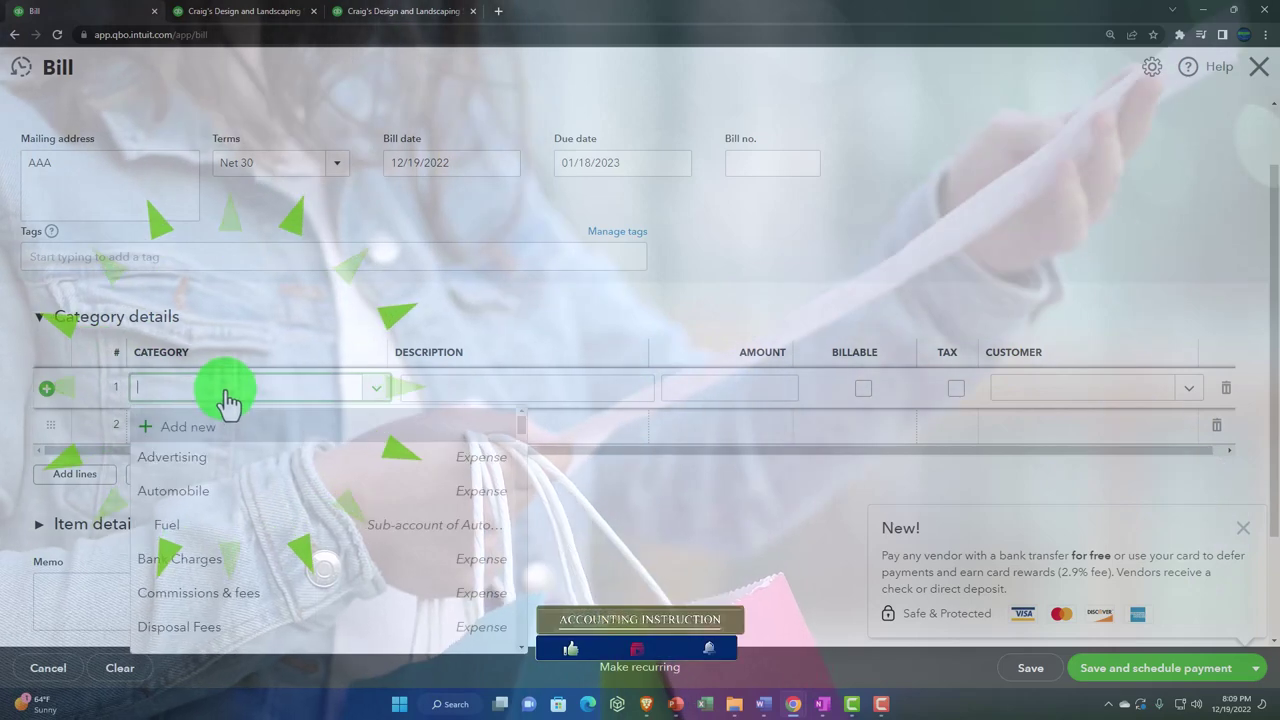
{"action": "type", "text": "u"}
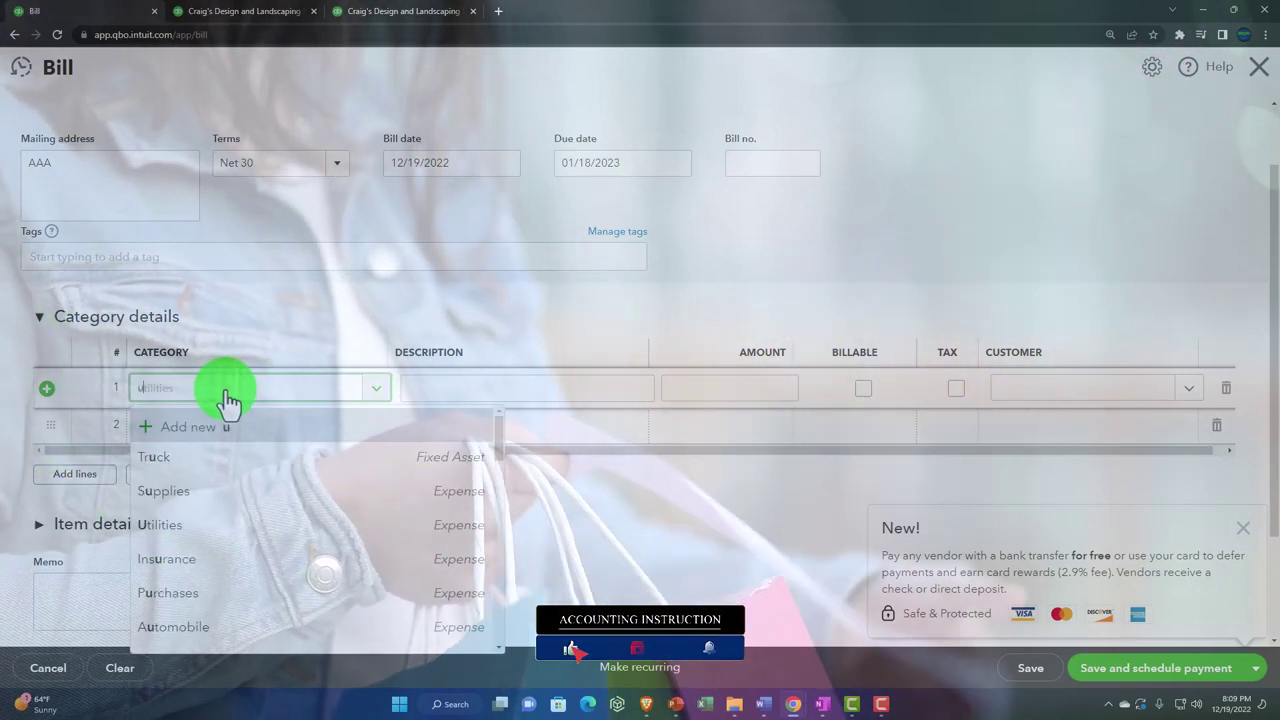
{"action": "type", "text": "t"}
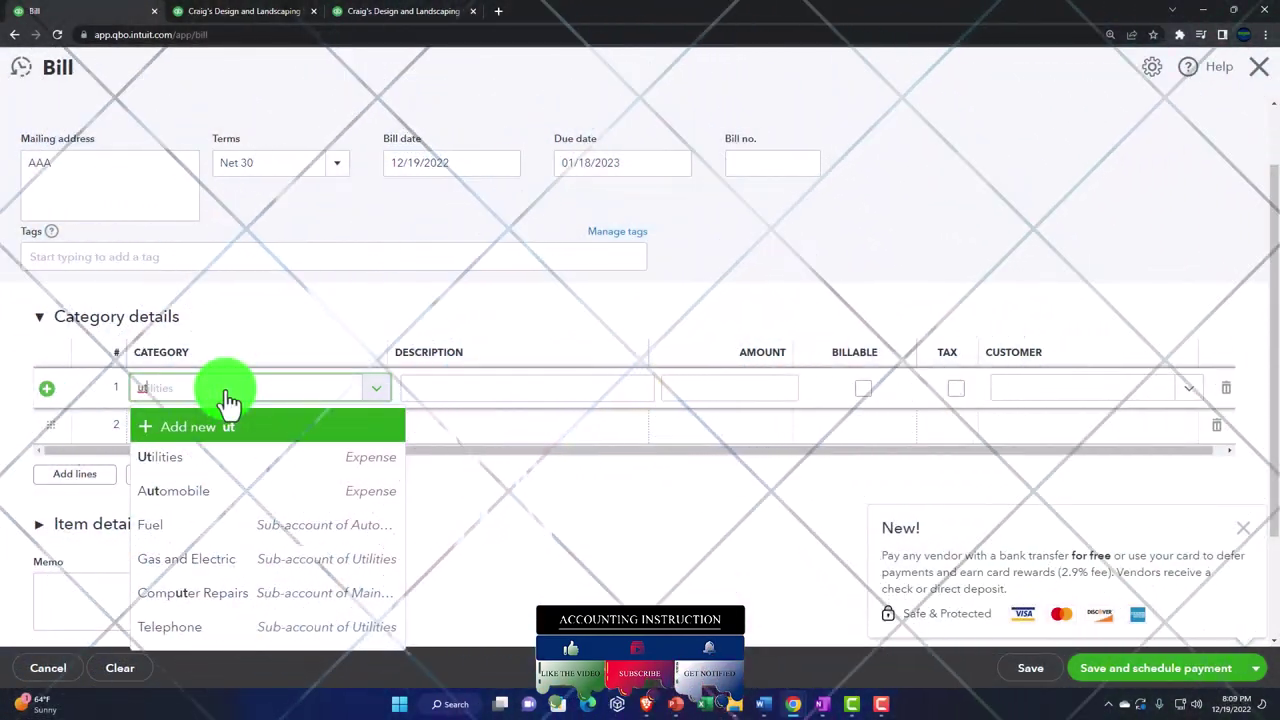
{"action": "left_click", "coordinate": [190, 458]}
{"action": "left_click", "coordinate": [378, 398]}
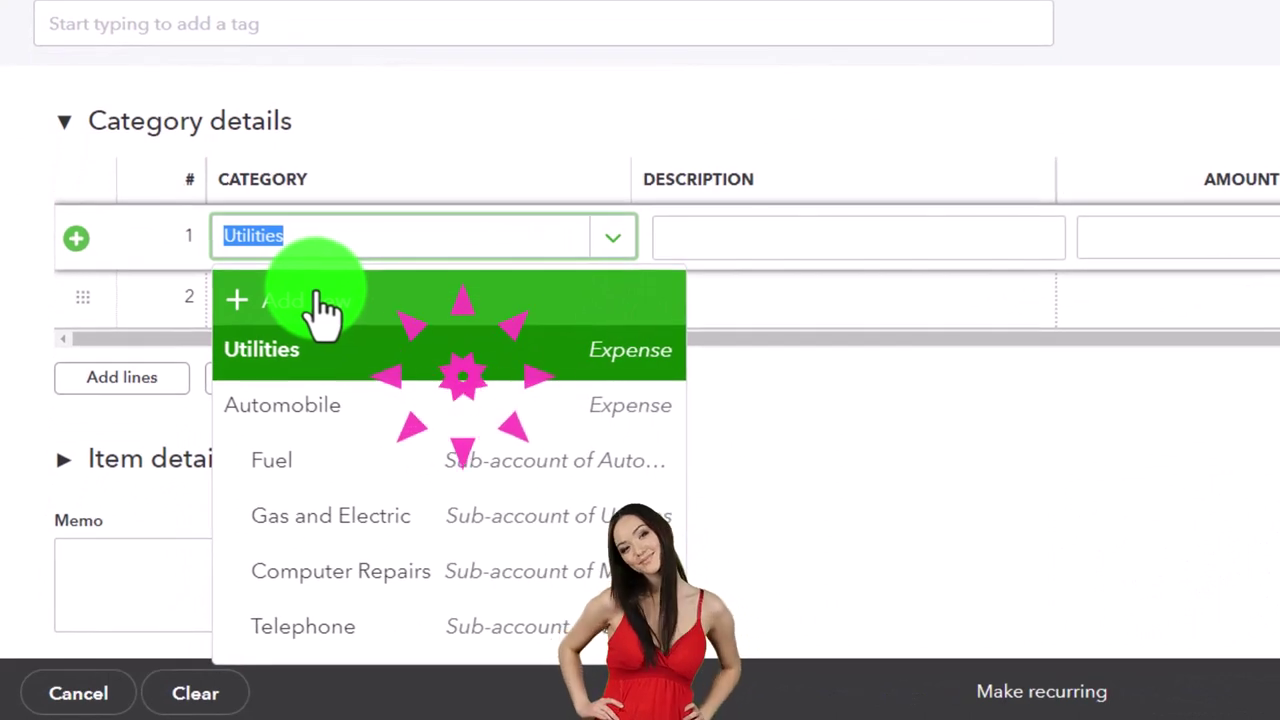
{"action": "left_click", "coordinate": [697, 232]}
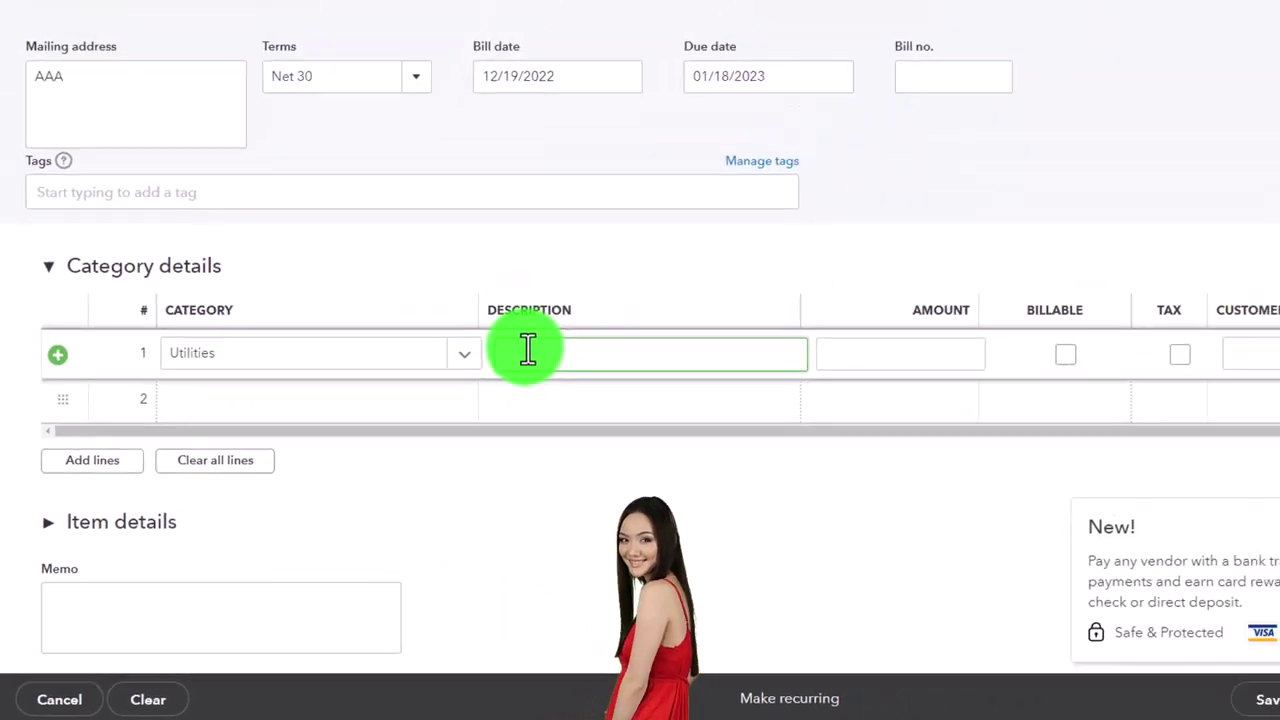
{"action": "left_click", "coordinate": [432, 405]}
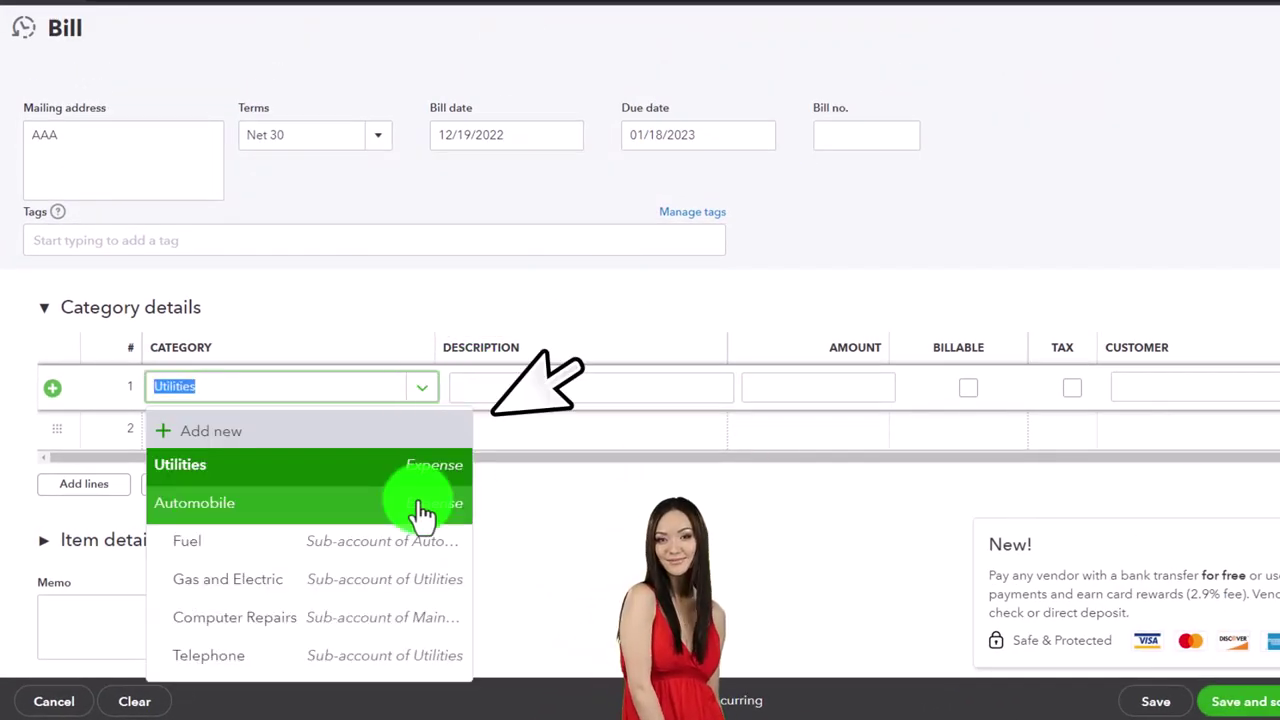
Enter the description "date range" and an amount of 100 on the Utilities line
{"action": "left_click", "coordinate": [486, 410]}
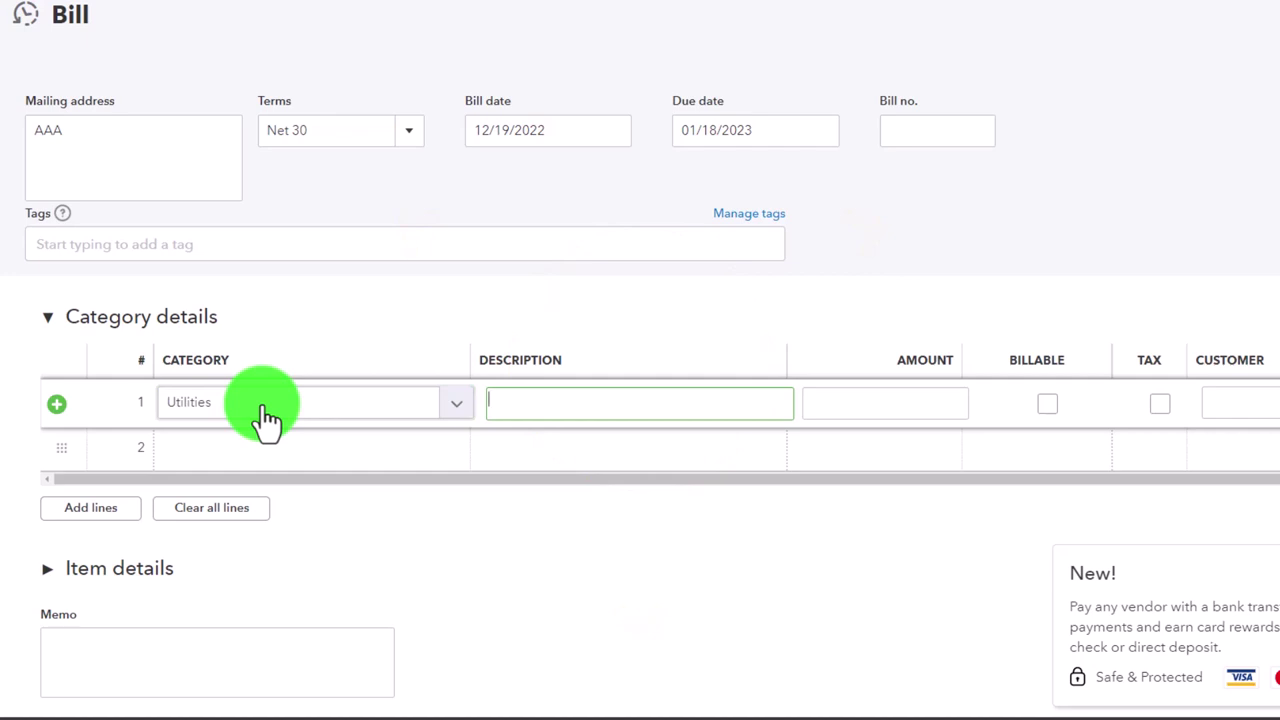
{"action": "type", "text": "date"}
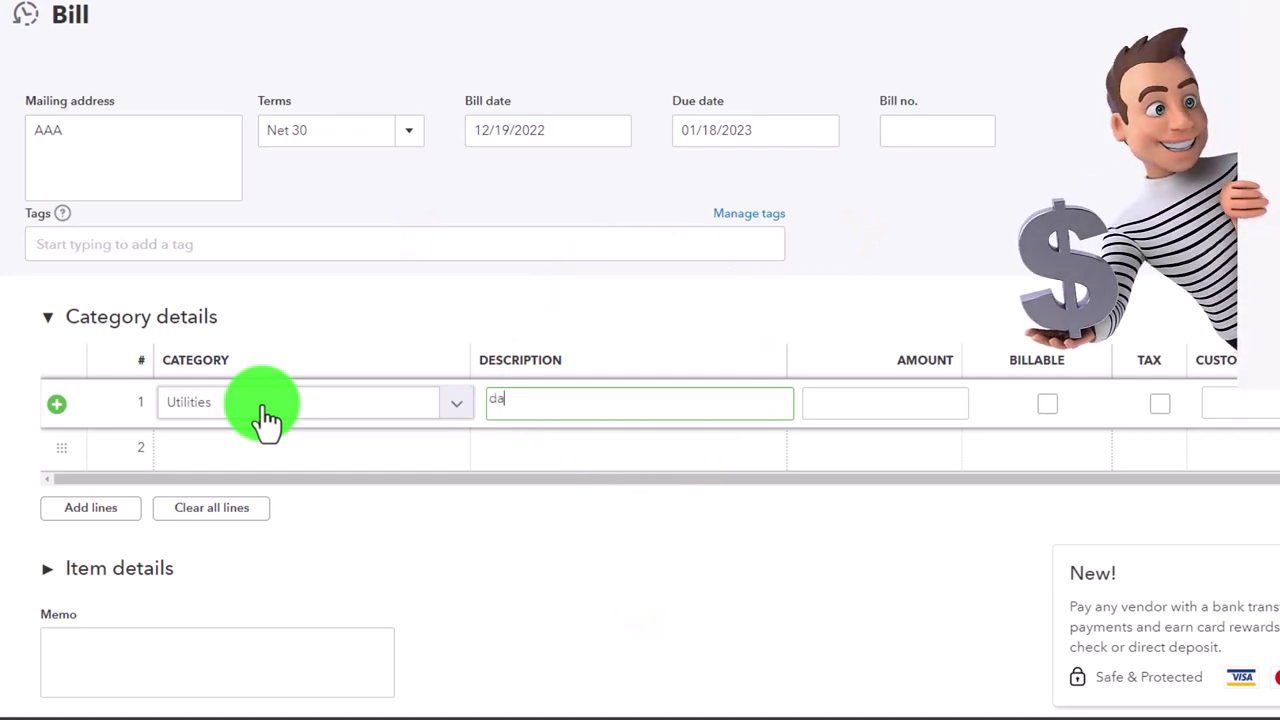
{"action": "type", "text": " range"}
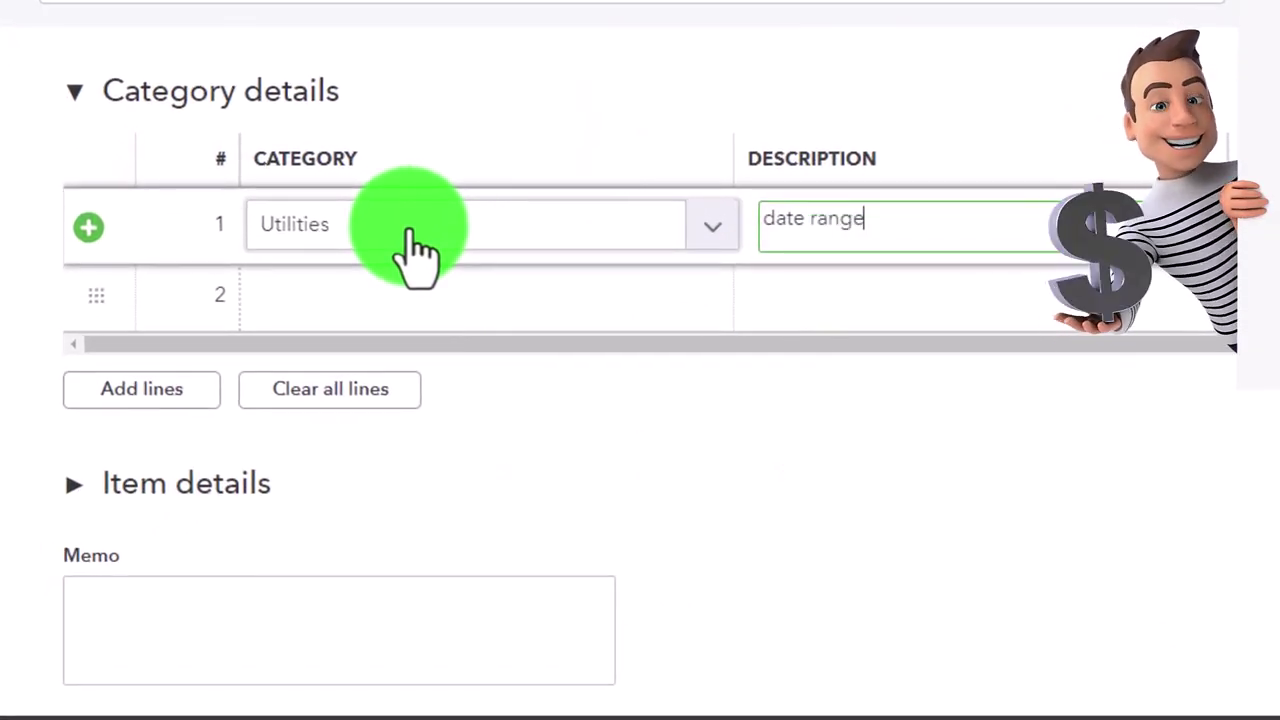
{"action": "key", "text": "Tab"}
{"action": "left_click", "coordinate": [565, 333]}
{"action": "type", "text": "100"}
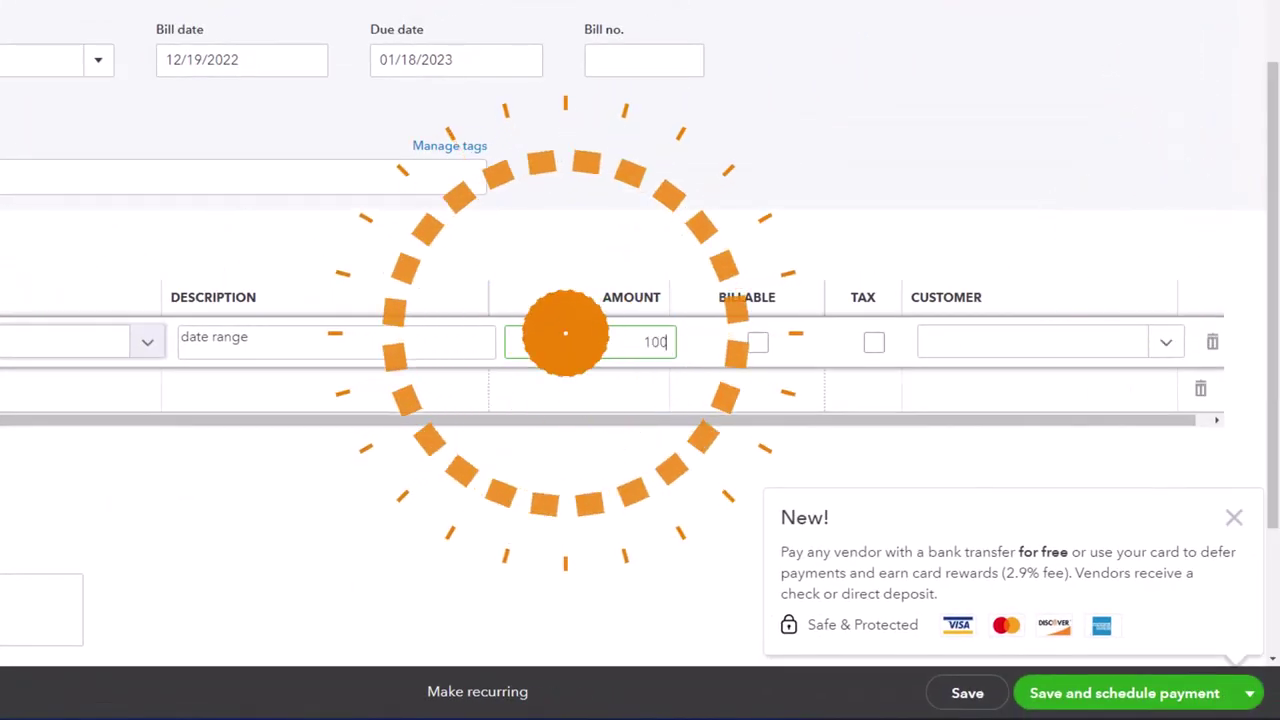
Turn off Billable for the Utilities line and look through the customer choices
{"action": "key", "text": "Tab"}
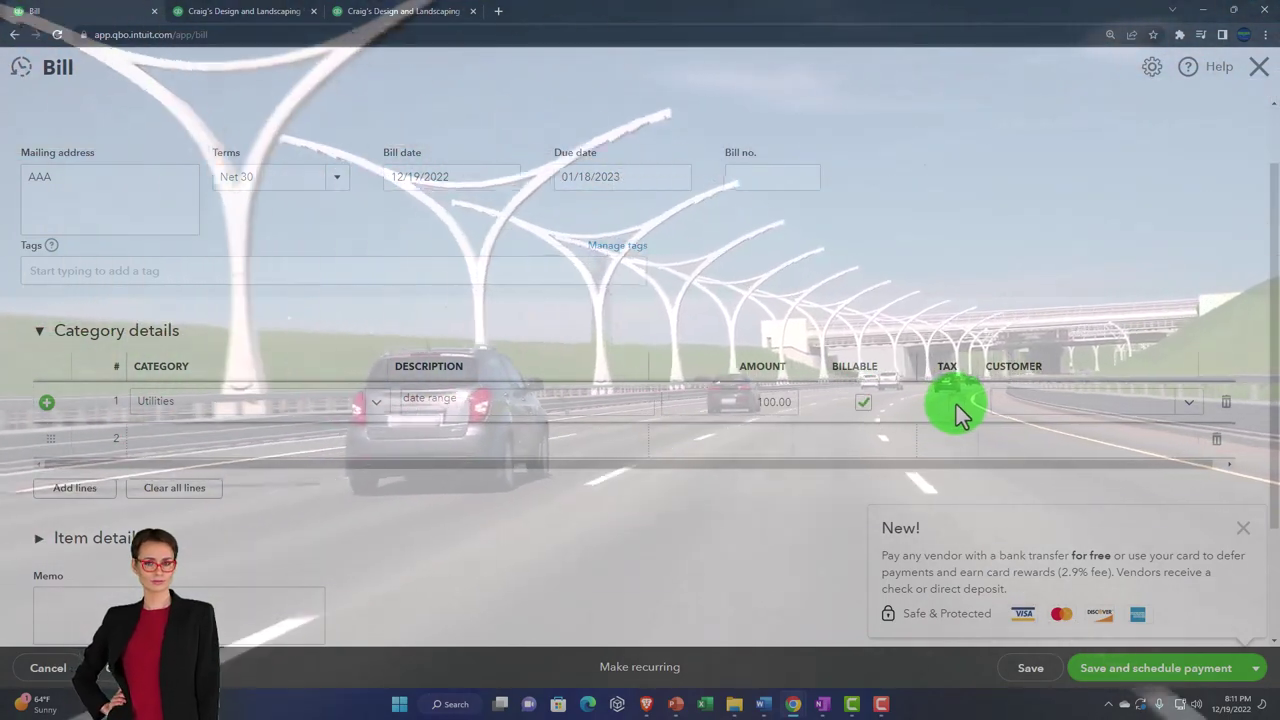
{"action": "left_click", "coordinate": [866, 404]}
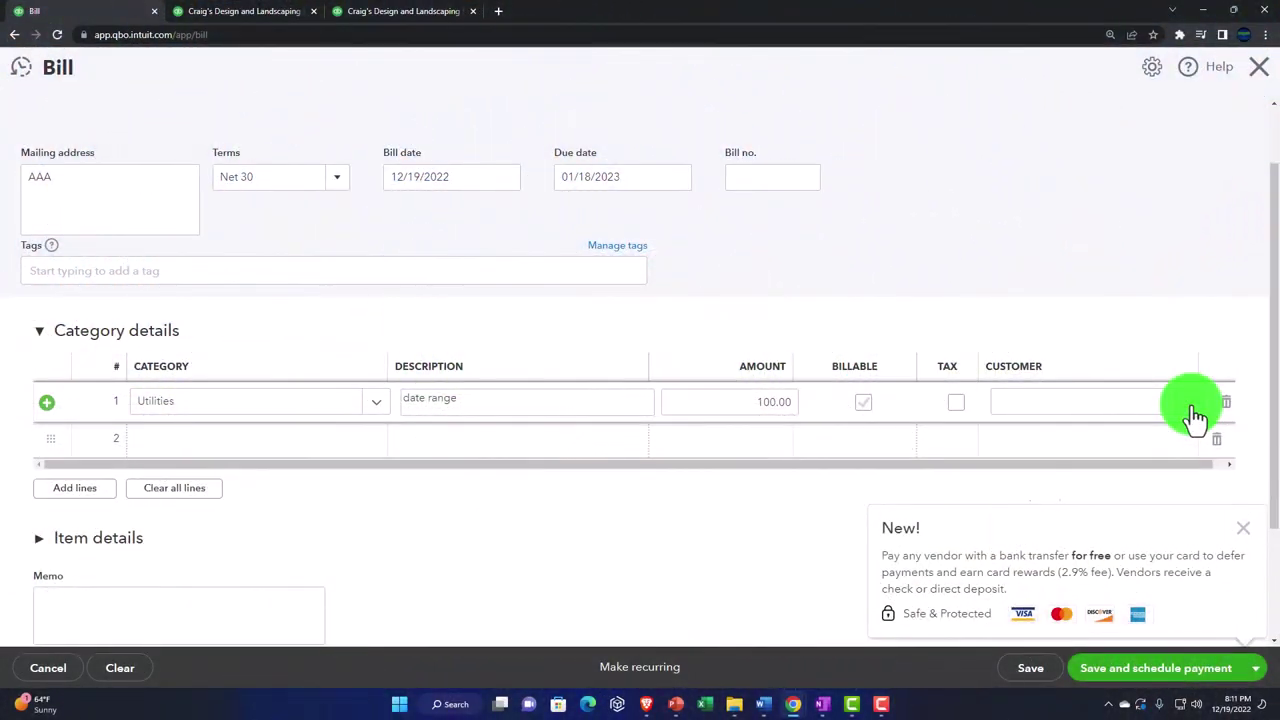
{"action": "left_click", "coordinate": [1195, 418]}
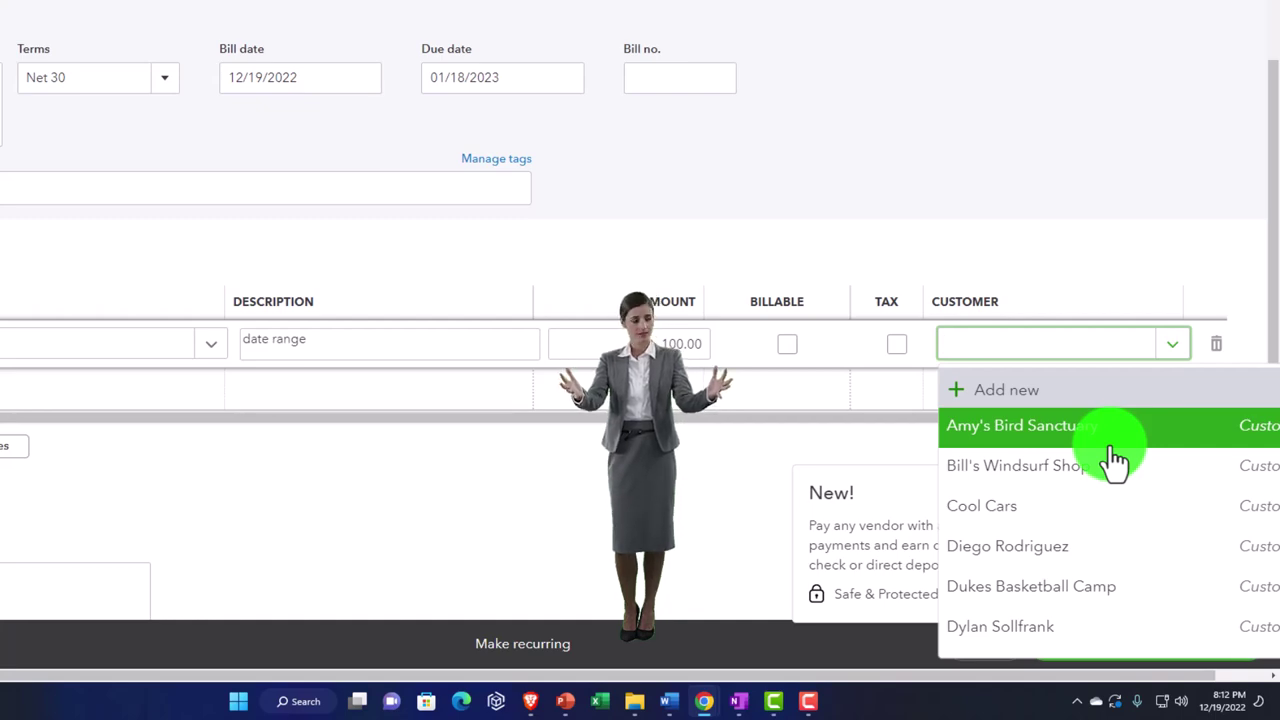
Add a second category line for the Telephone sub-account of Utilities with an amount of 50
{"action": "left_click", "coordinate": [251, 380]}
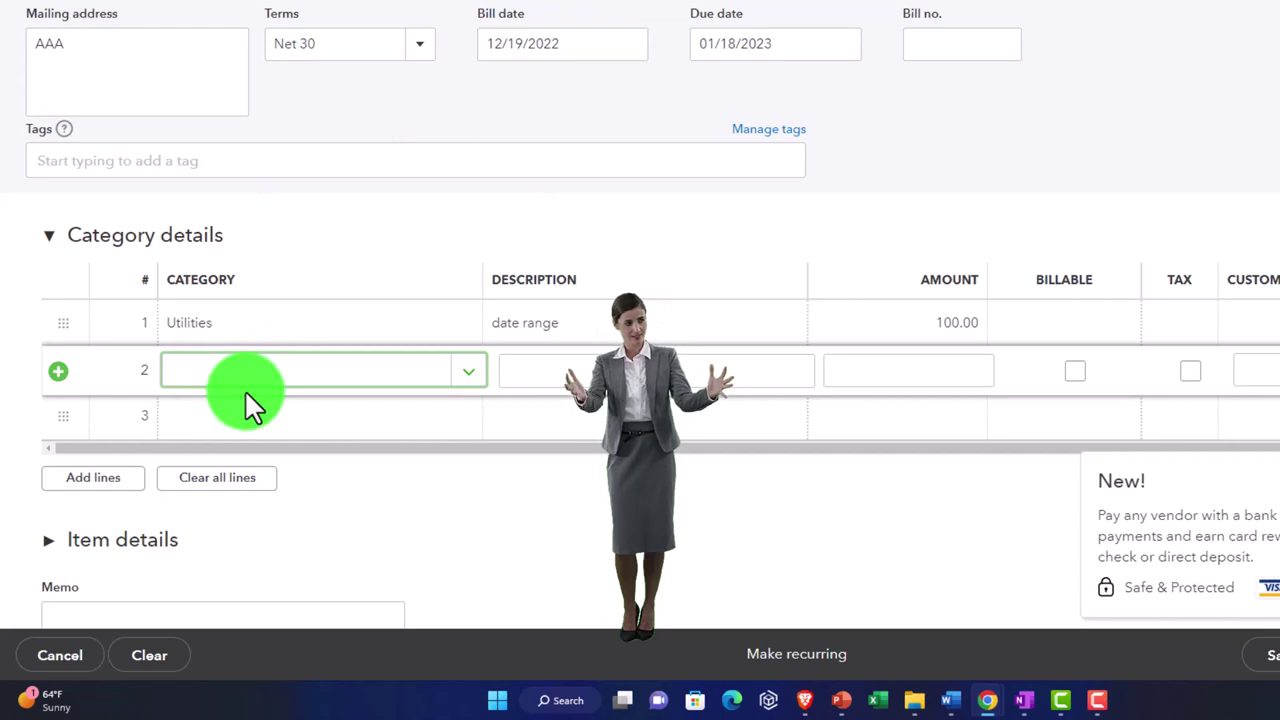
{"action": "type", "text": "tel"}
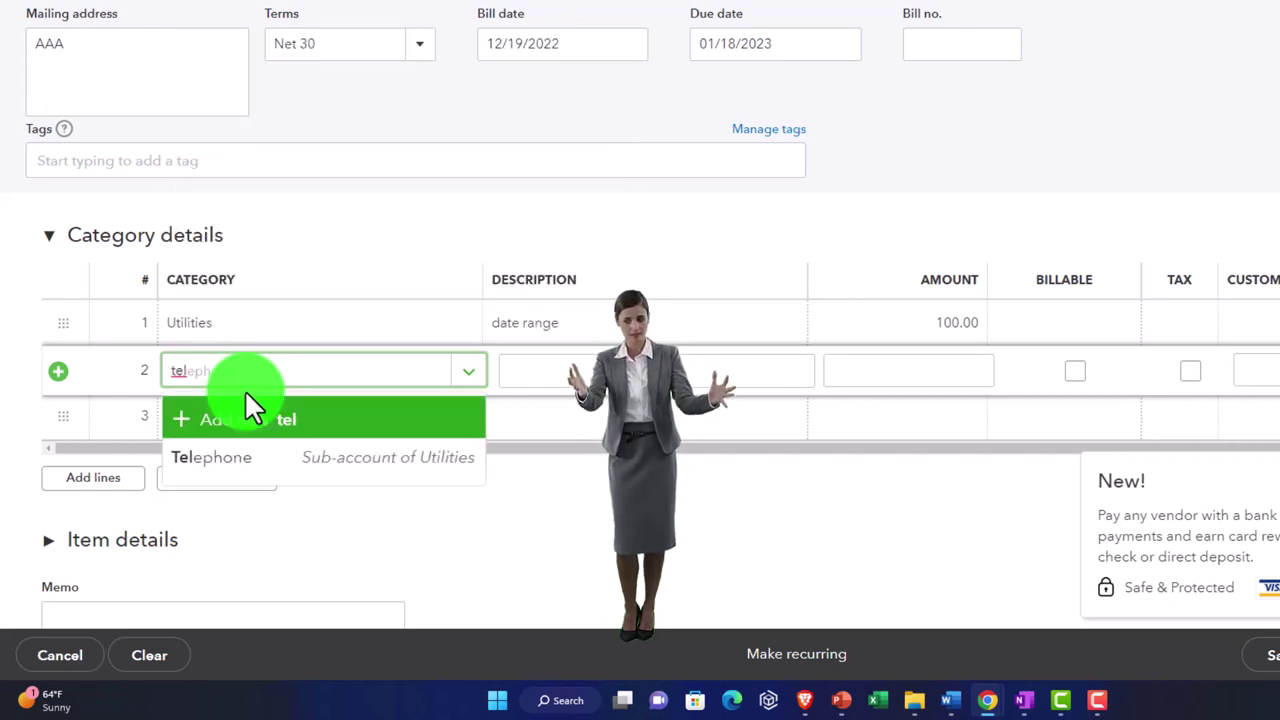
{"action": "left_click", "coordinate": [229, 455]}
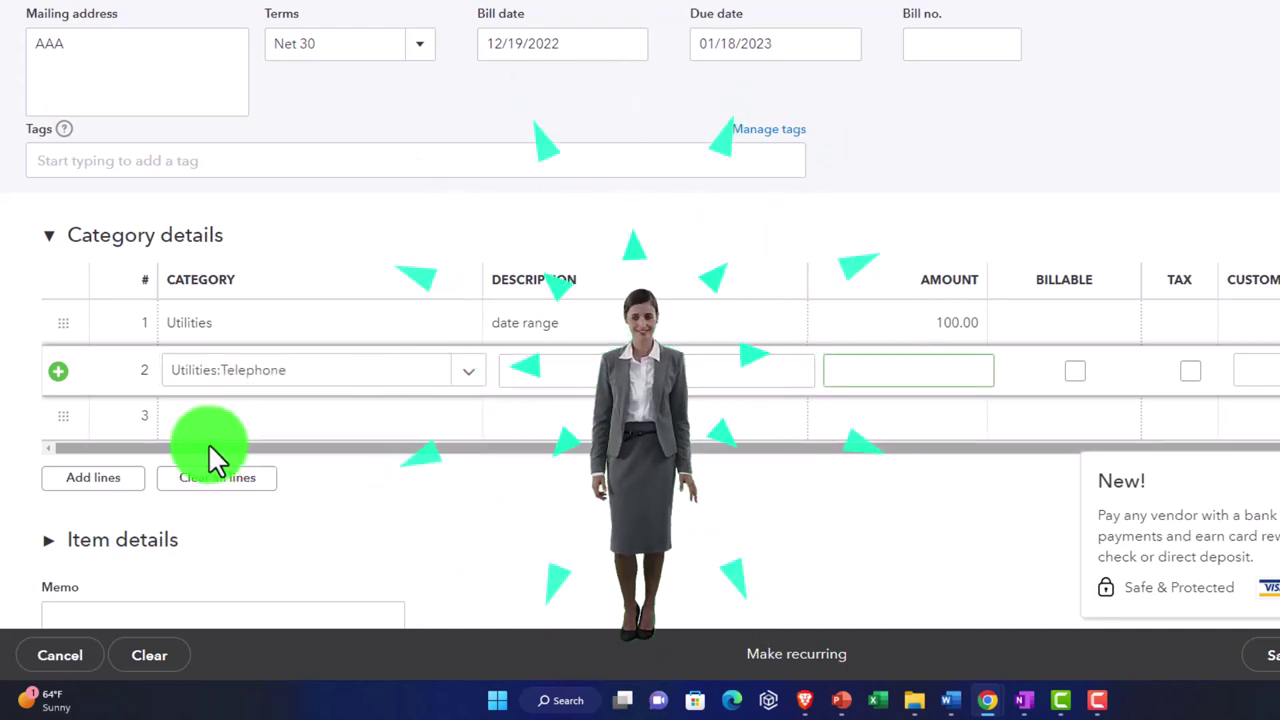
{"action": "type", "text": "50"}
{"action": "key", "text": "Tab"}
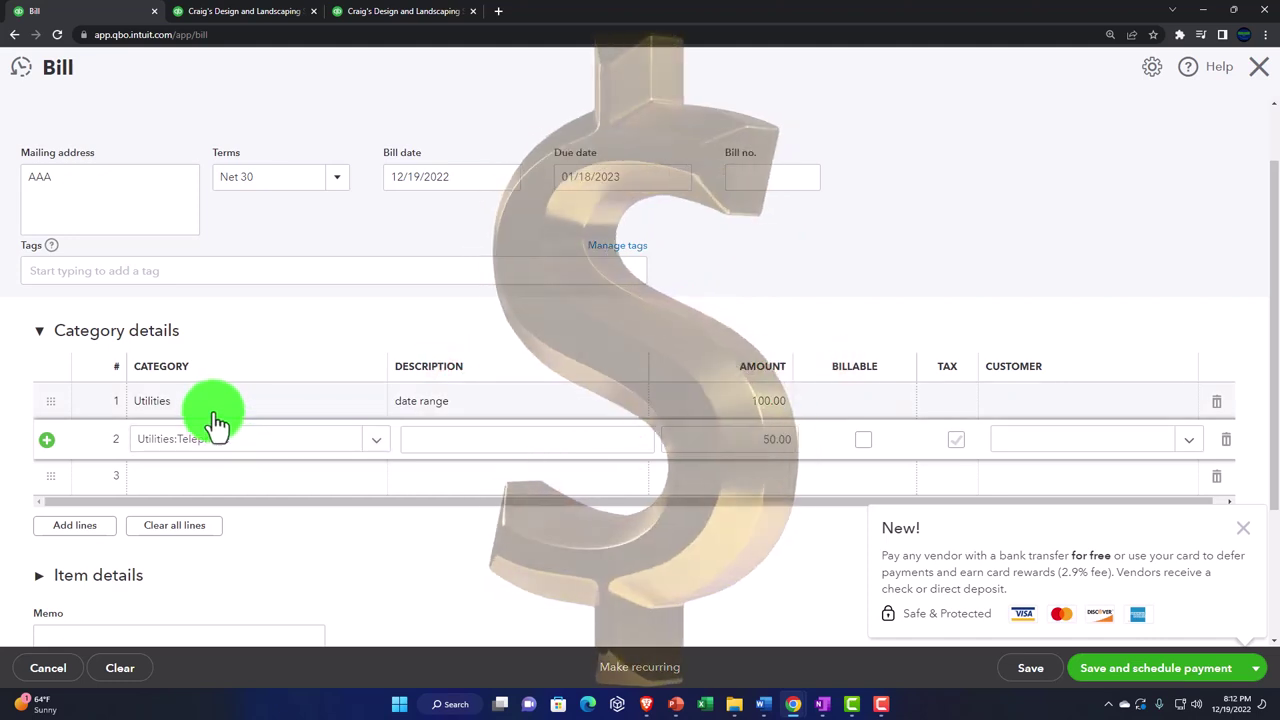
{"action": "left_click", "coordinate": [863, 440]}
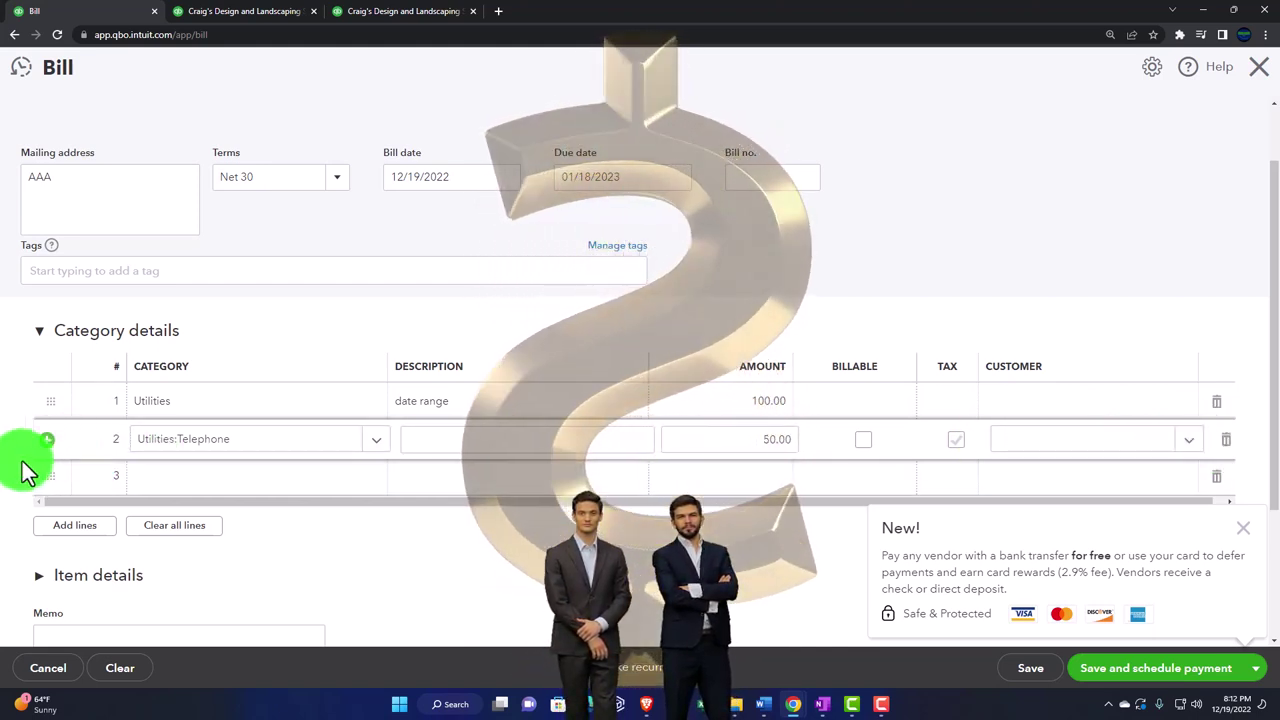
Move the Telephone line above the Utilities line and dismiss the bank transfer promotion
{"action": "left_click", "coordinate": [86, 480]}
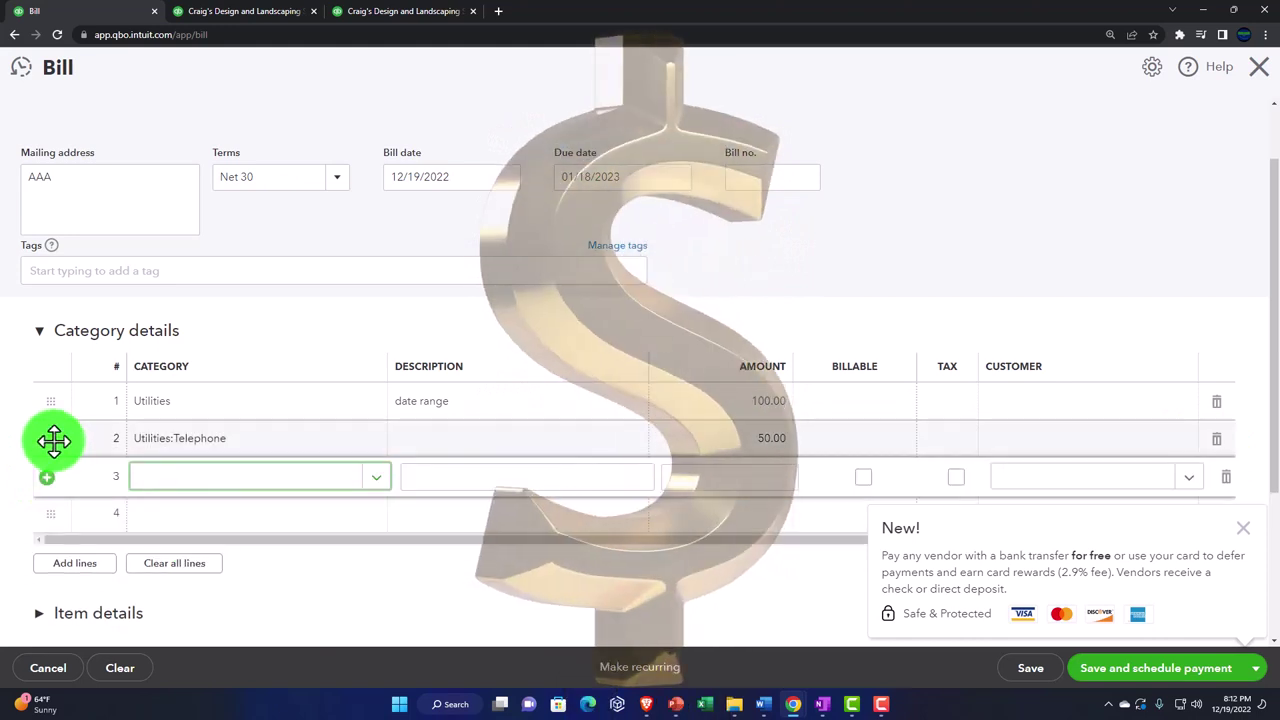
{"action": "left_click_drag", "start_coordinate": [54, 440], "coordinate": [54, 400]}
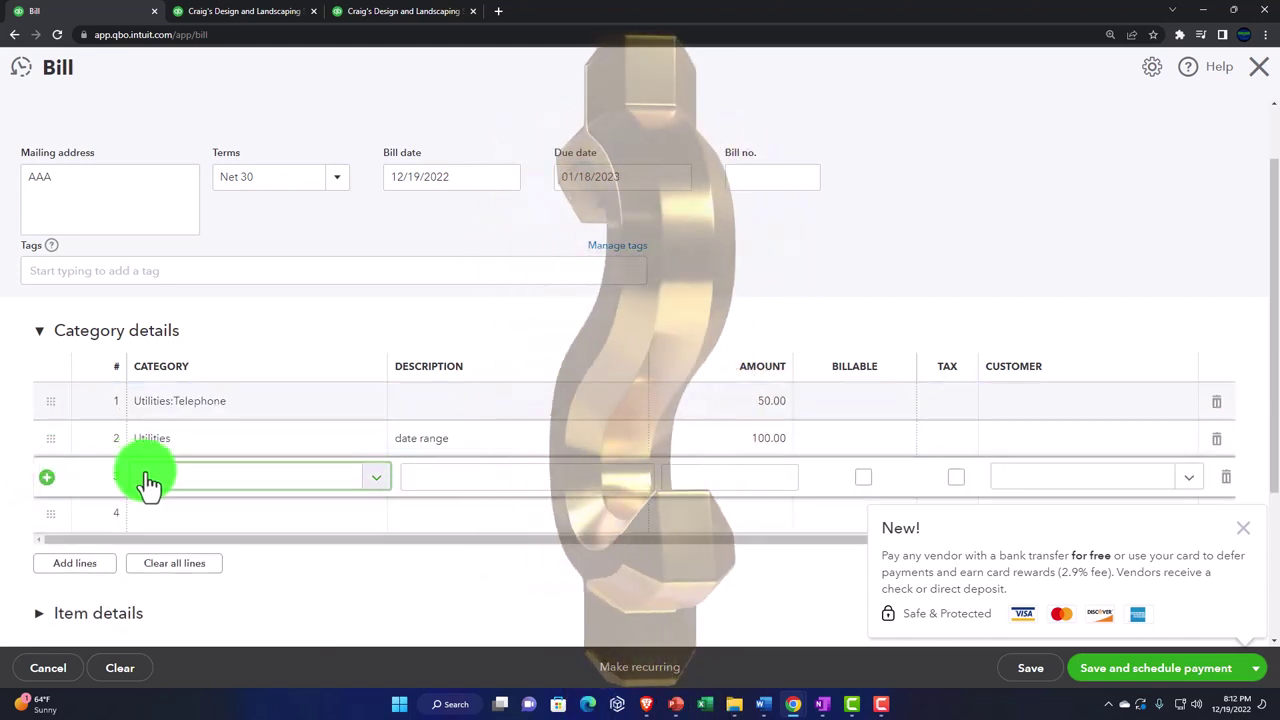
{"action": "scroll", "coordinate": [852, 585], "scroll_direction": "down", "scroll_amount": 1}
{"action": "left_click", "coordinate": [1242, 528]}
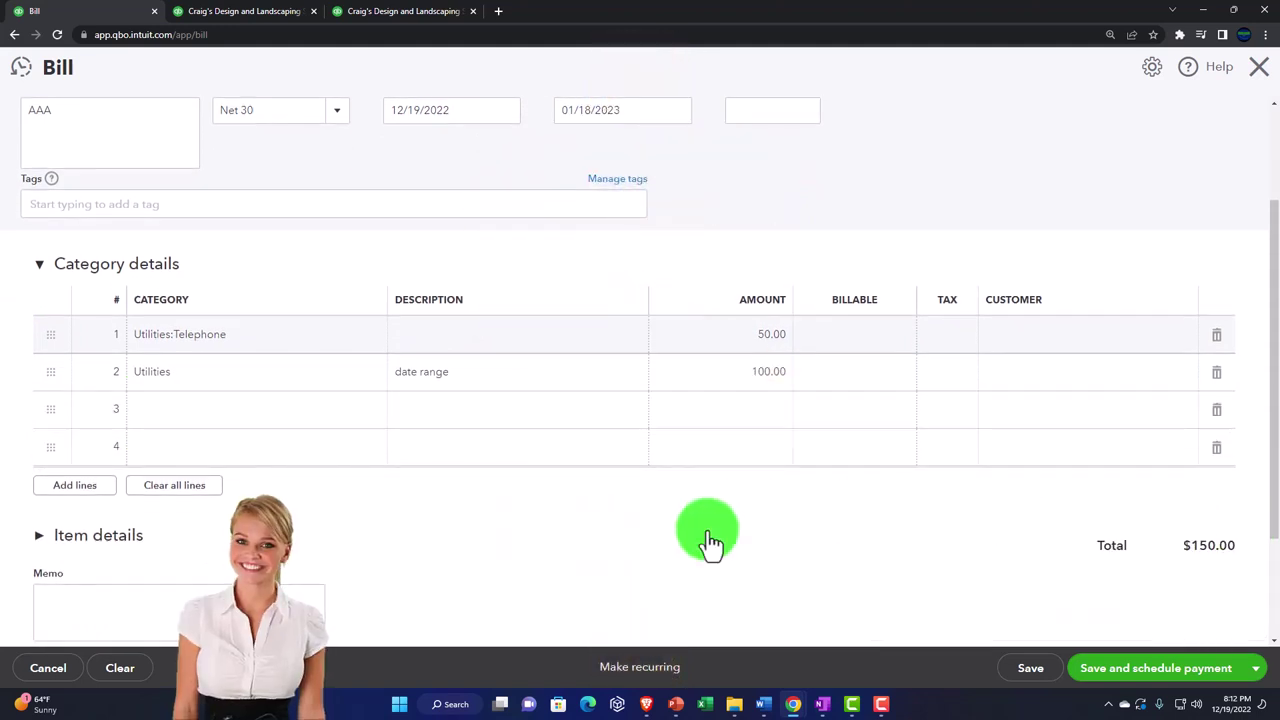
Add more blank category lines to the bill, and clear all the category lines
{"action": "left_click", "coordinate": [66, 490]}
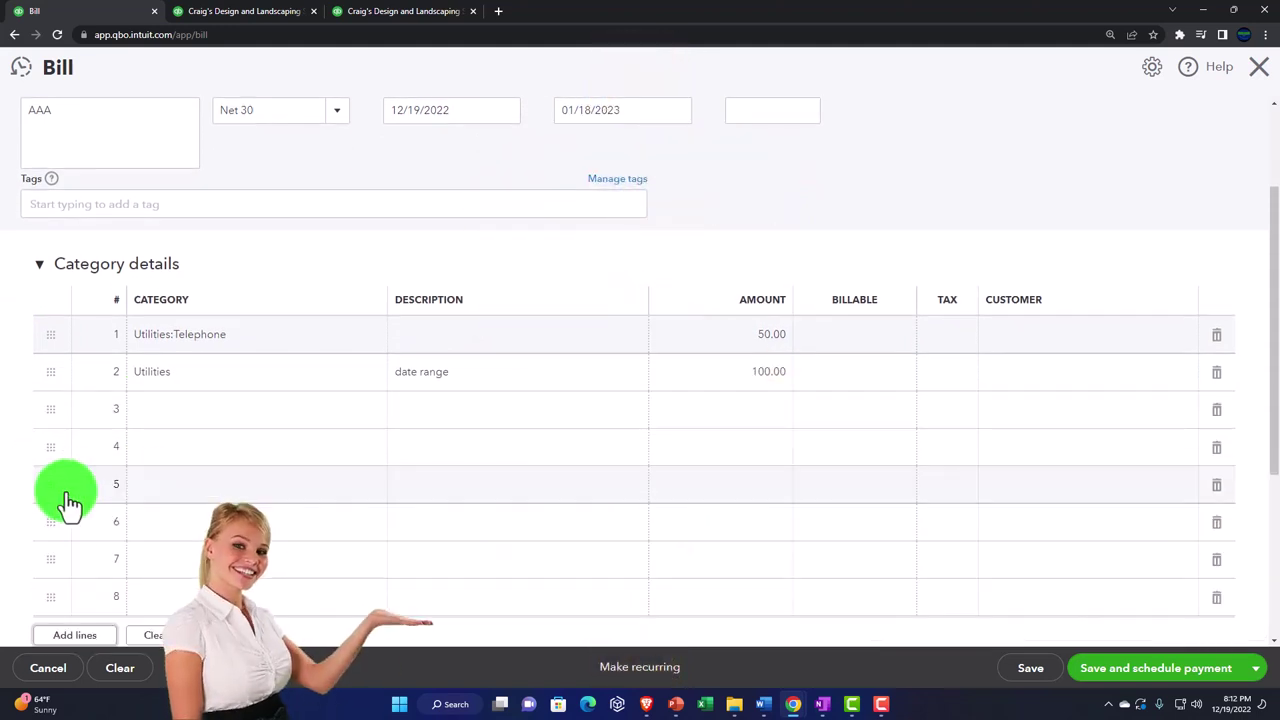
{"action": "scroll", "coordinate": [113, 483], "scroll_direction": "down", "scroll_amount": 2}
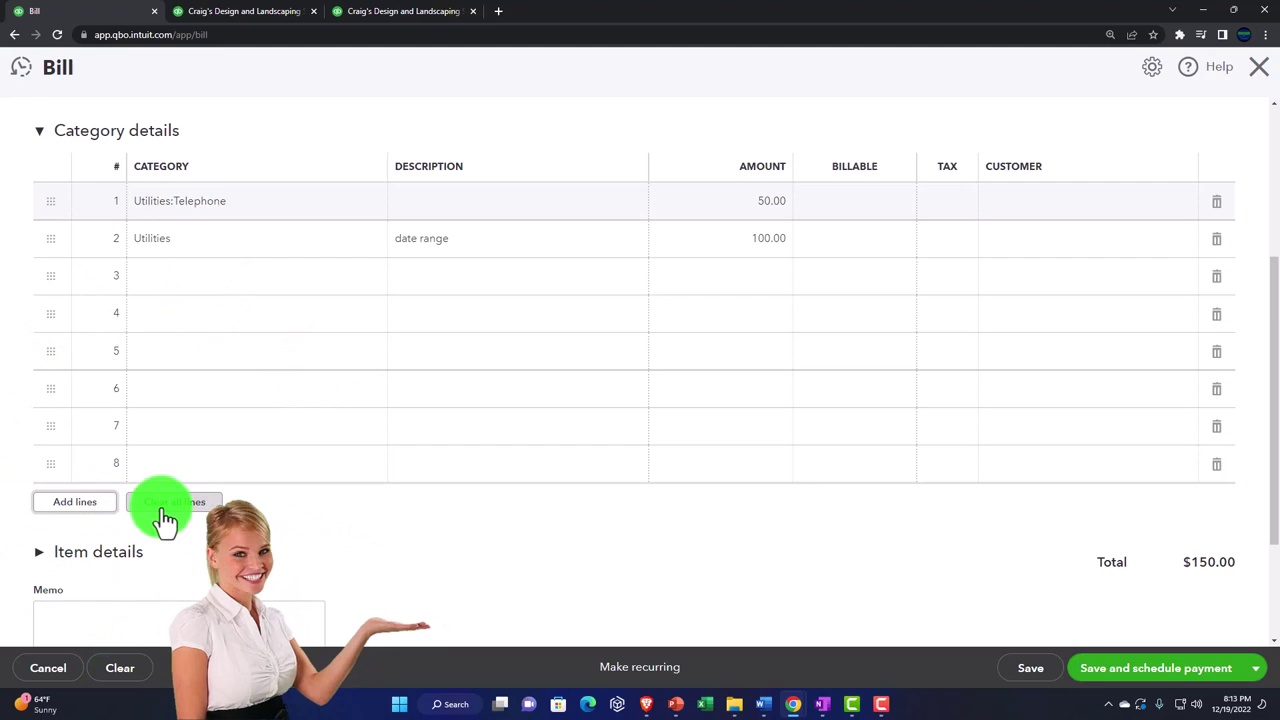
{"action": "left_click", "coordinate": [170, 510]}
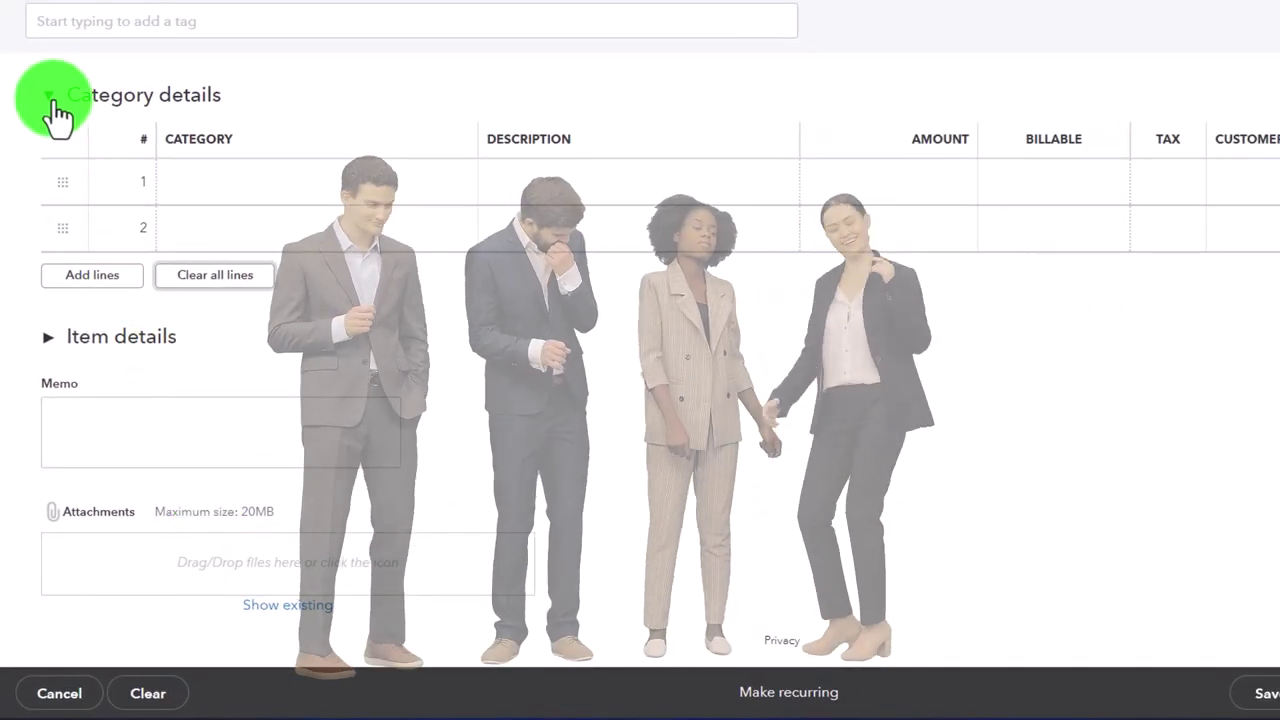
Switch from Category details to Item details and enter the Pump product (P461-17) with a quantity of 1 on the first line
{"action": "left_click", "coordinate": [47, 96]}
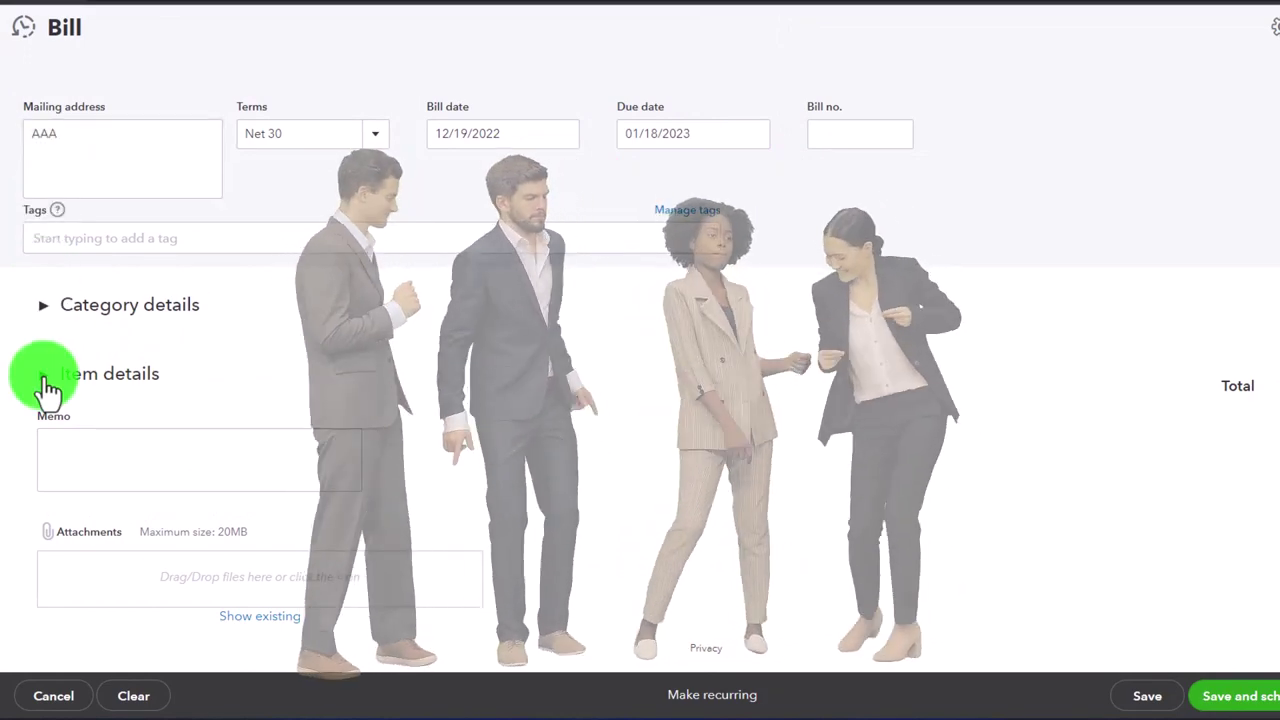
{"action": "left_click", "coordinate": [45, 378]}
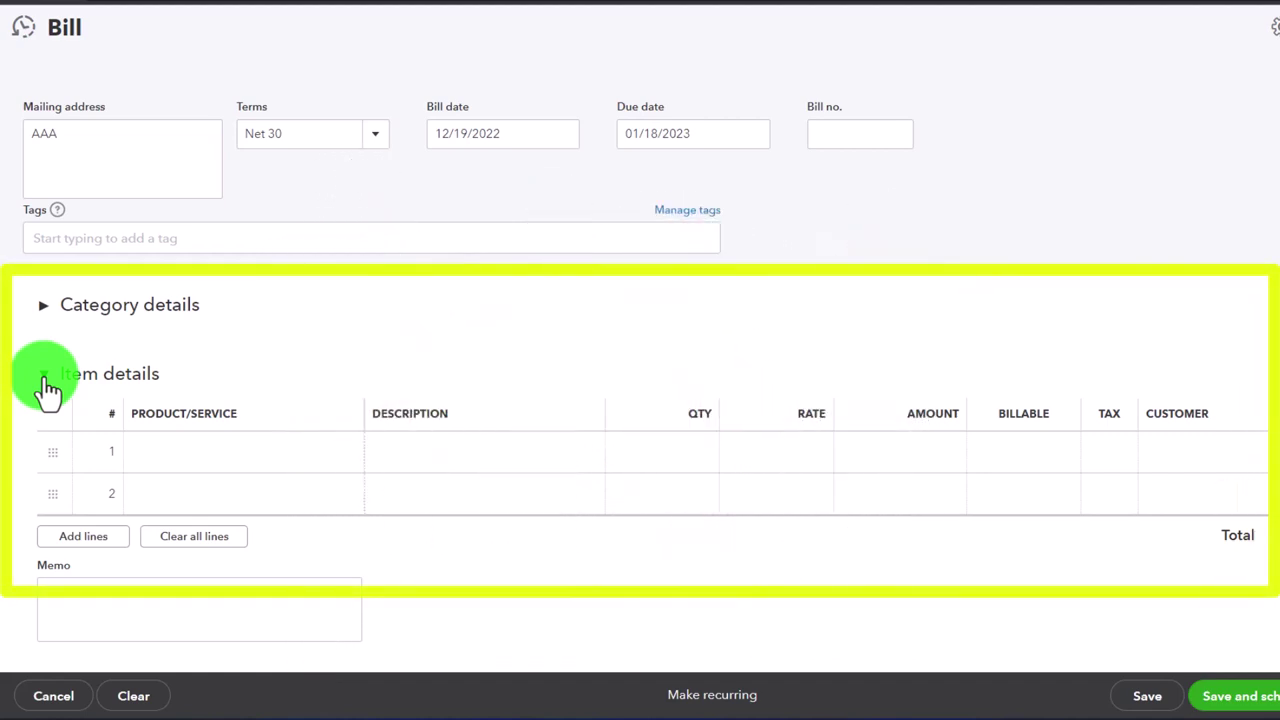
{"action": "left_click", "coordinate": [224, 462]}
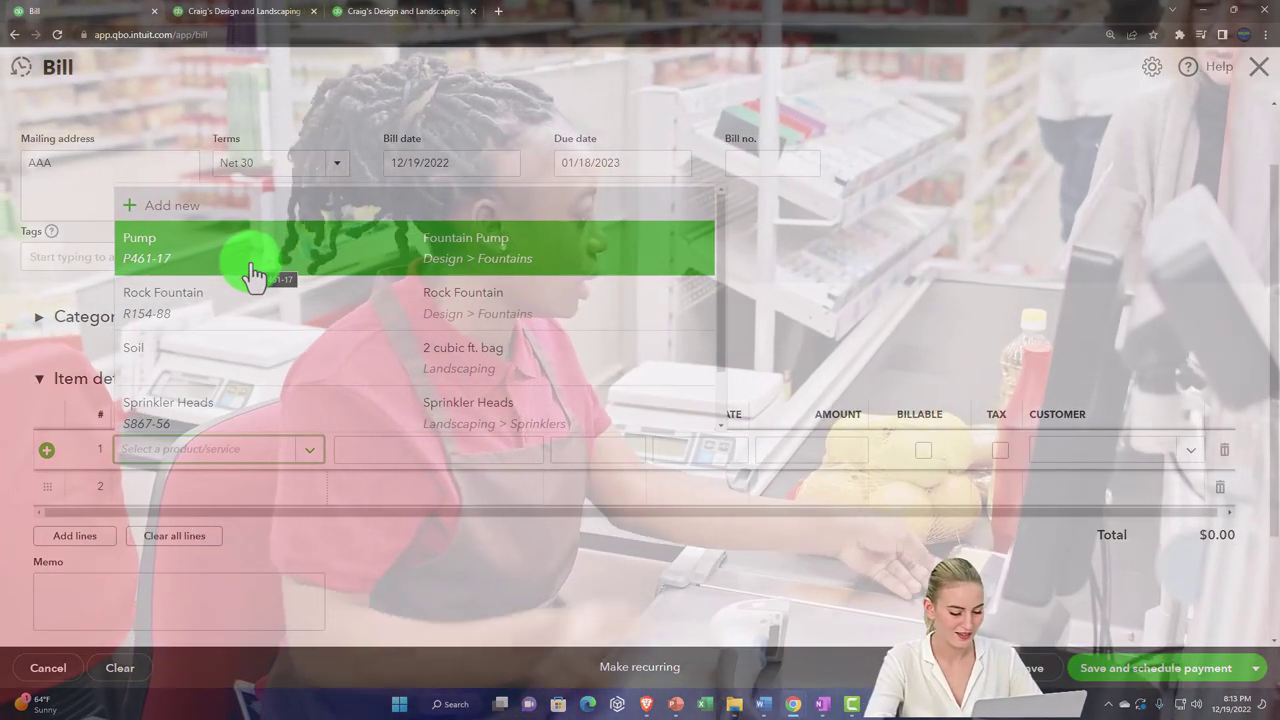
{"action": "left_click", "coordinate": [254, 276]}
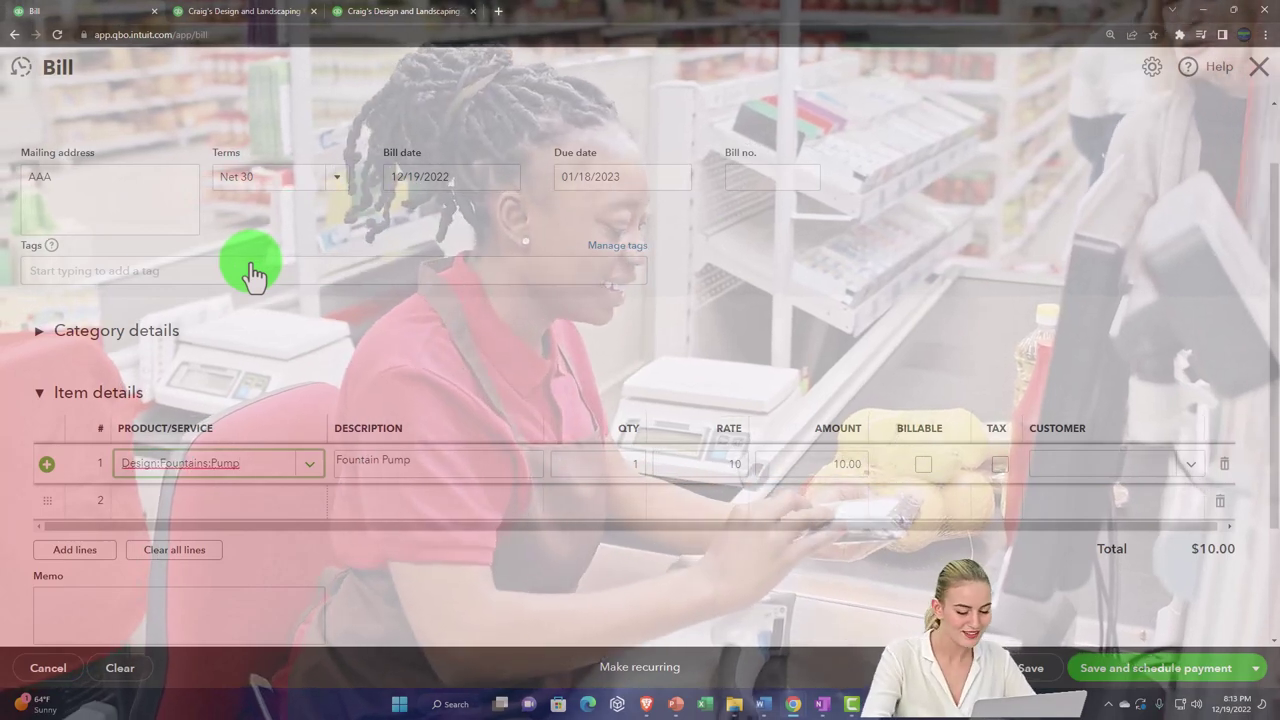
{"action": "key", "text": "Tab"}
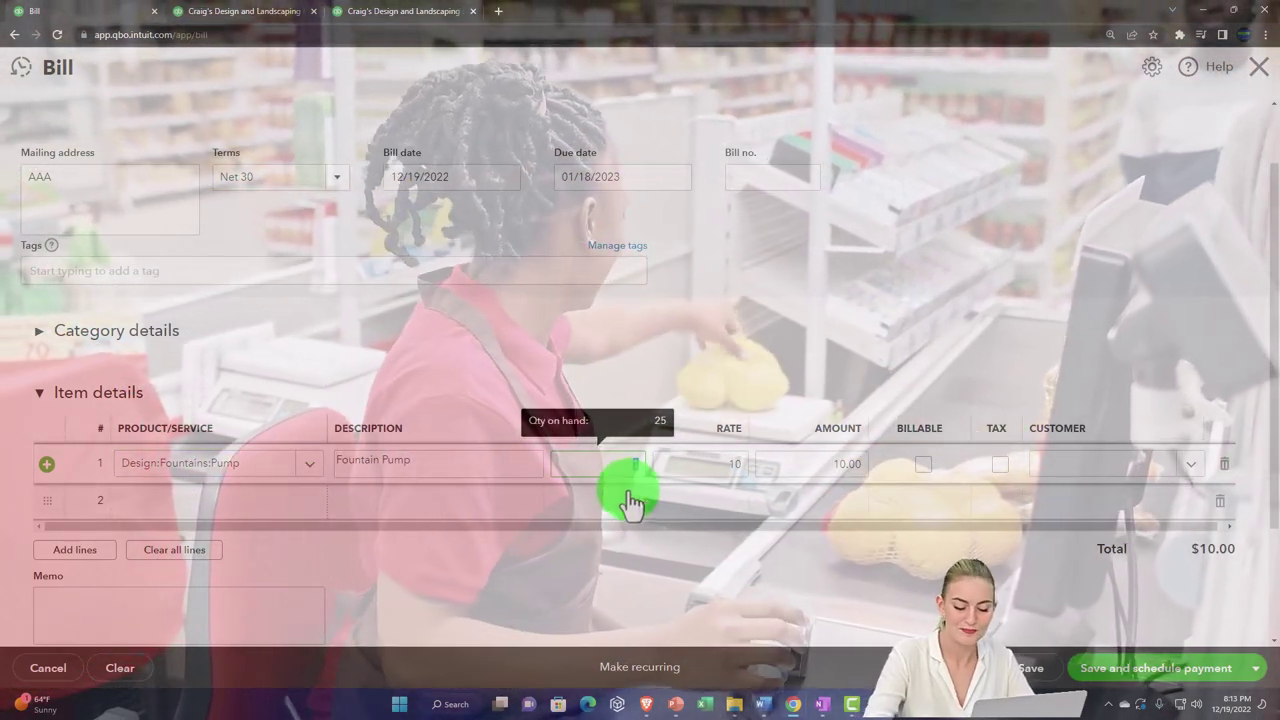
{"action": "type", "text": "1"}
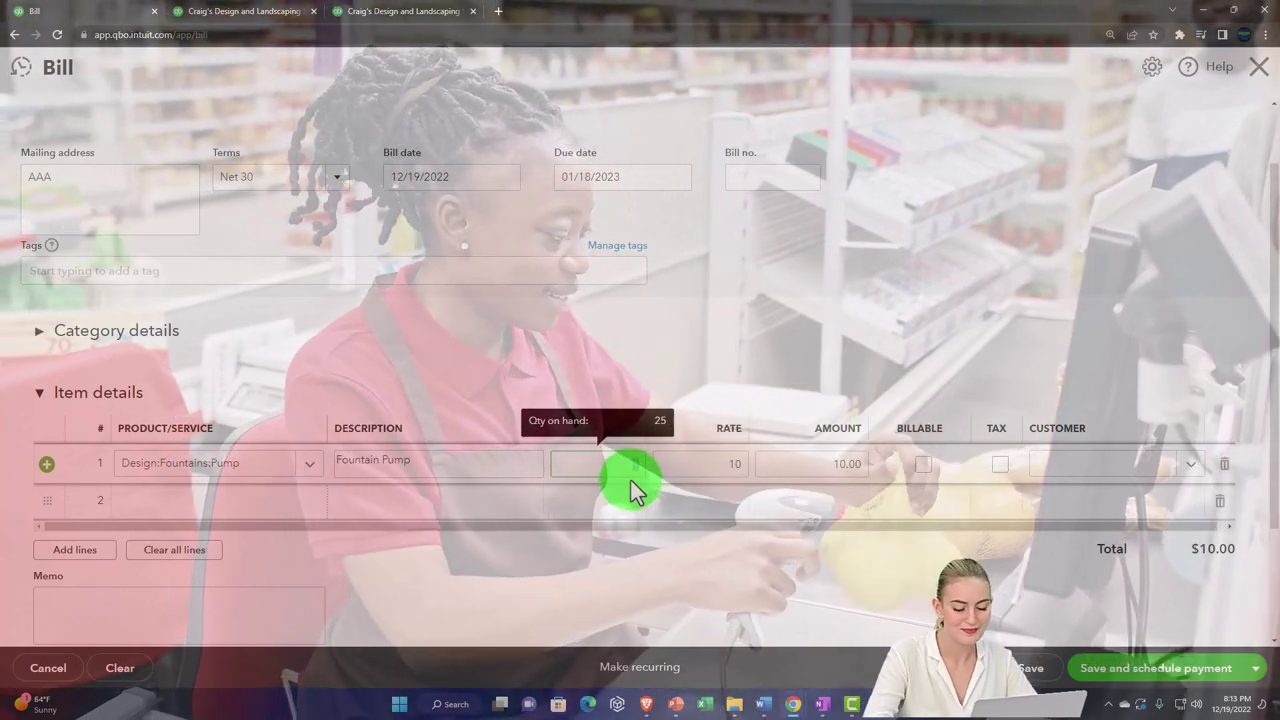
Set the Pump line's quantity to 10 on the bill, keeping the rate at 10
{"action": "key", "text": "Tab"}
{"action": "key", "text": "Tab"}
{"action": "key", "text": "Tab"}
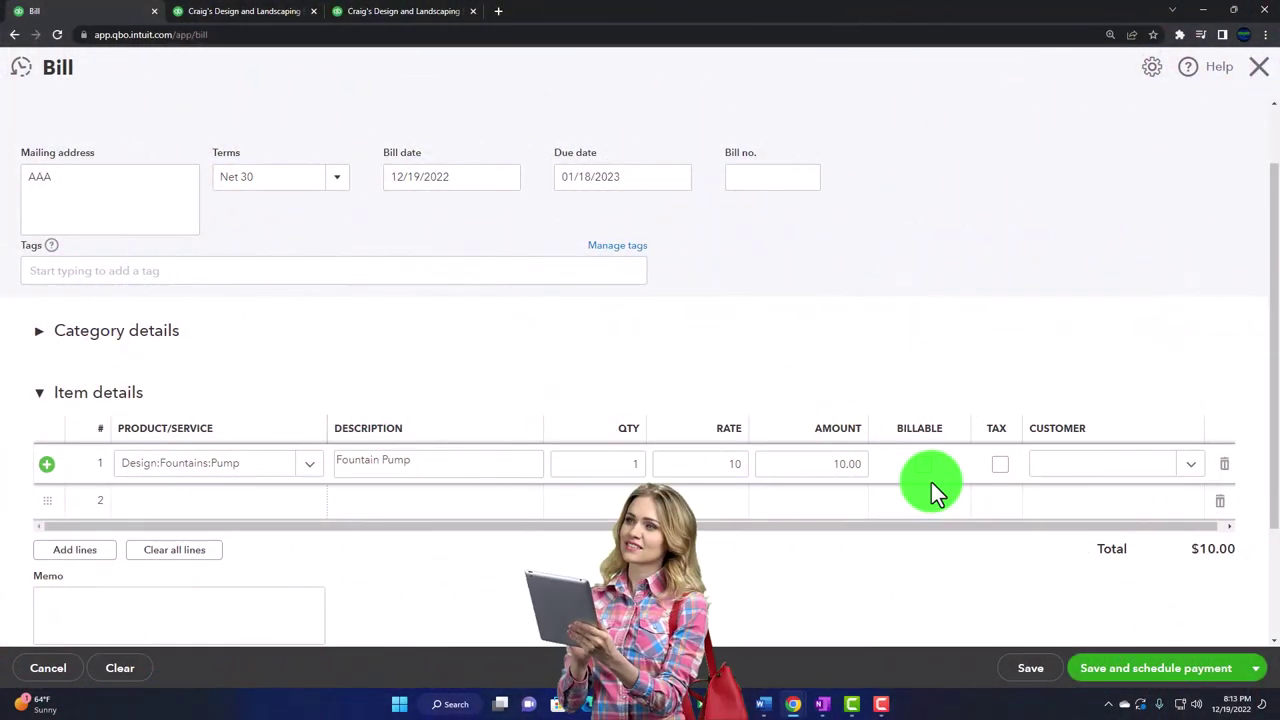
{"action": "left_click", "coordinate": [931, 482]}
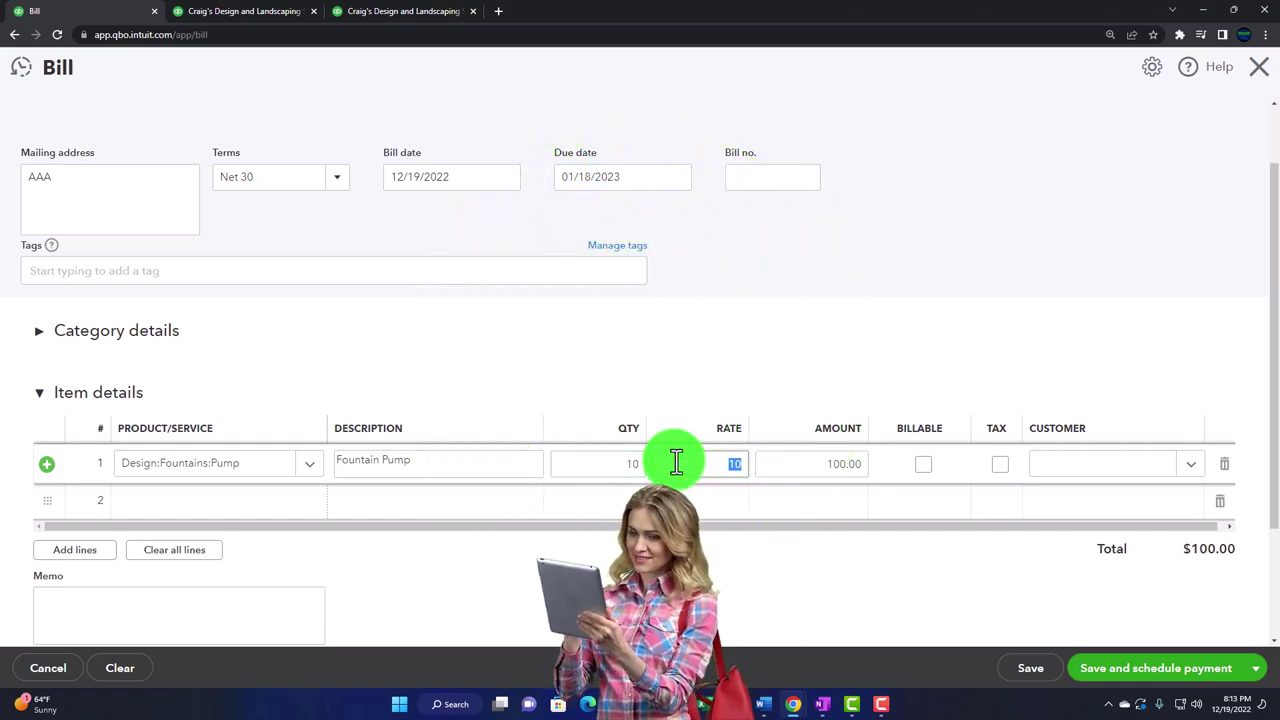
Add the Sprinkler Heads product (S867-56) as the second item line with a quantity of 2
{"action": "left_click", "coordinate": [252, 502]}
{"action": "left_click", "coordinate": [306, 501]}
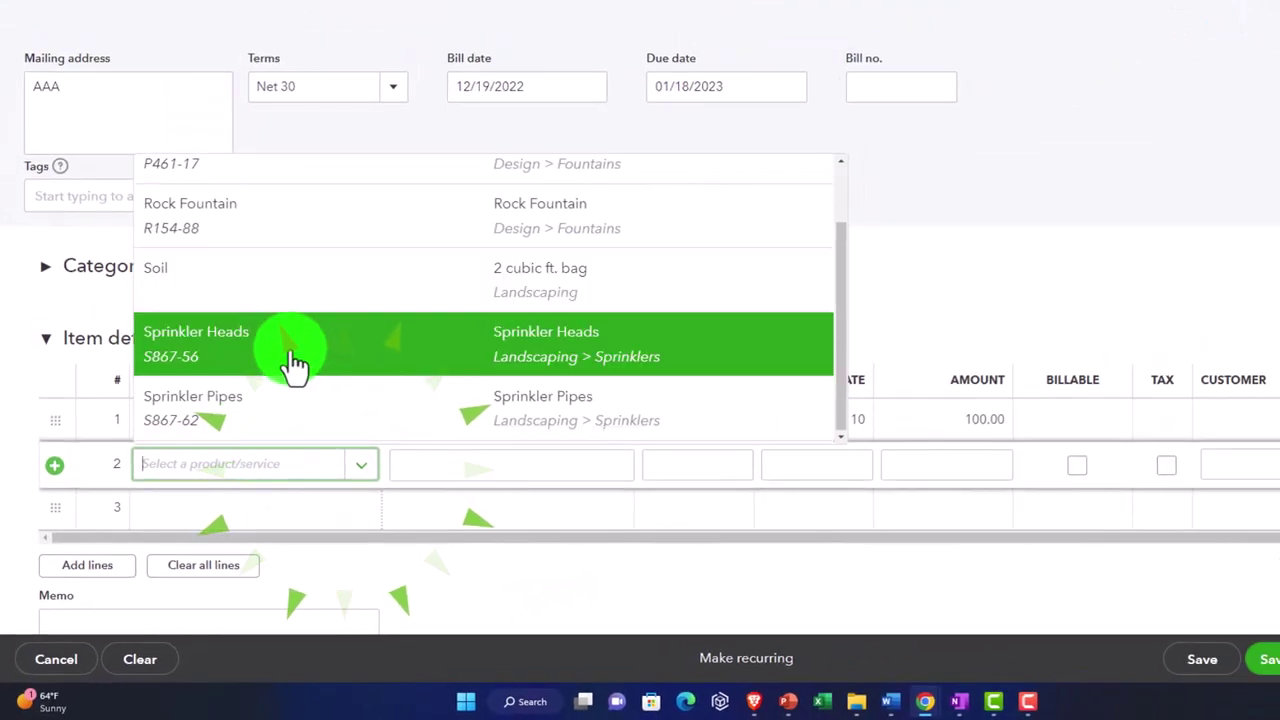
{"action": "left_click", "coordinate": [395, 322]}
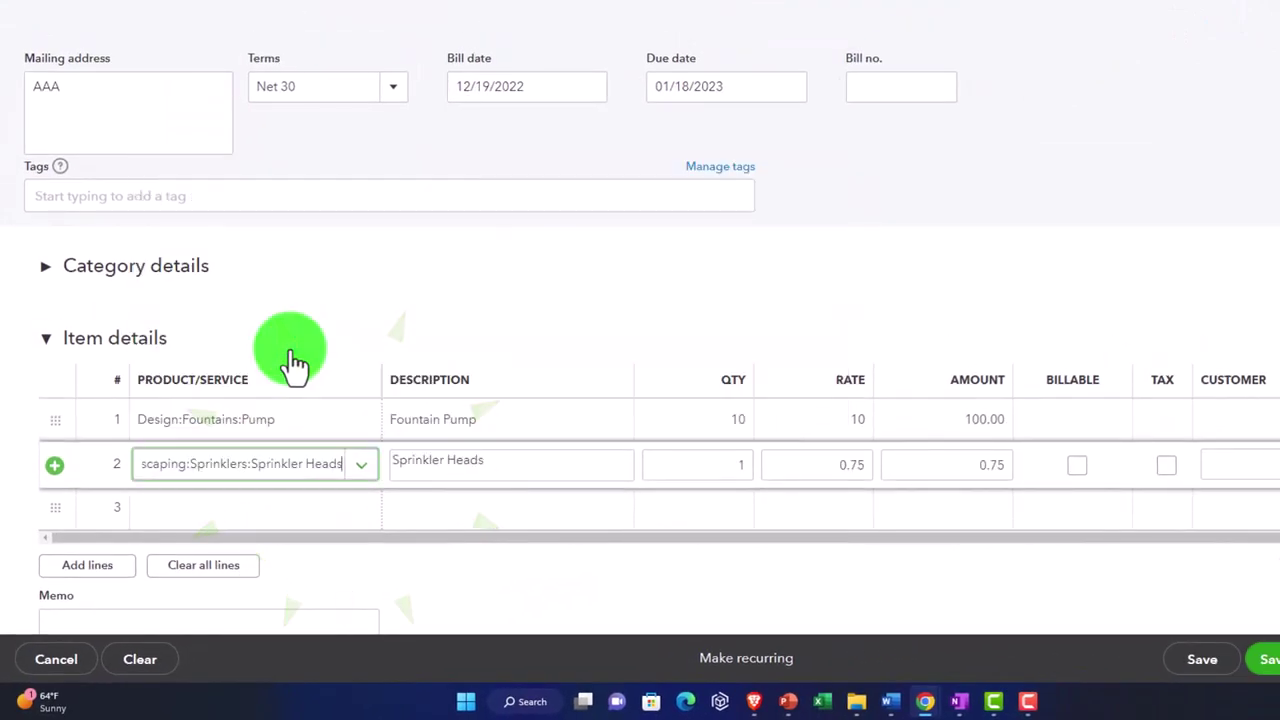
{"action": "key", "text": "Tab"}
{"action": "key", "text": "Tab"}
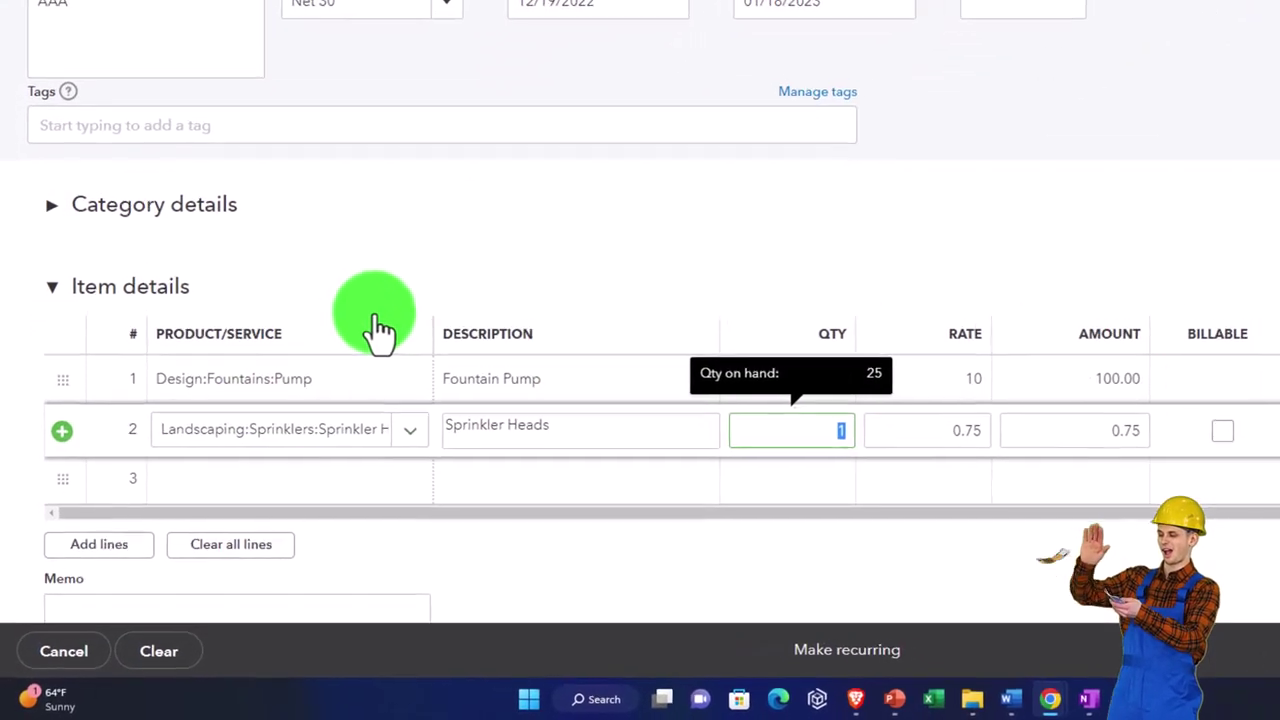
{"action": "type", "text": "2"}
{"action": "key", "text": "Tab"}
{"action": "key", "text": "Tab"}
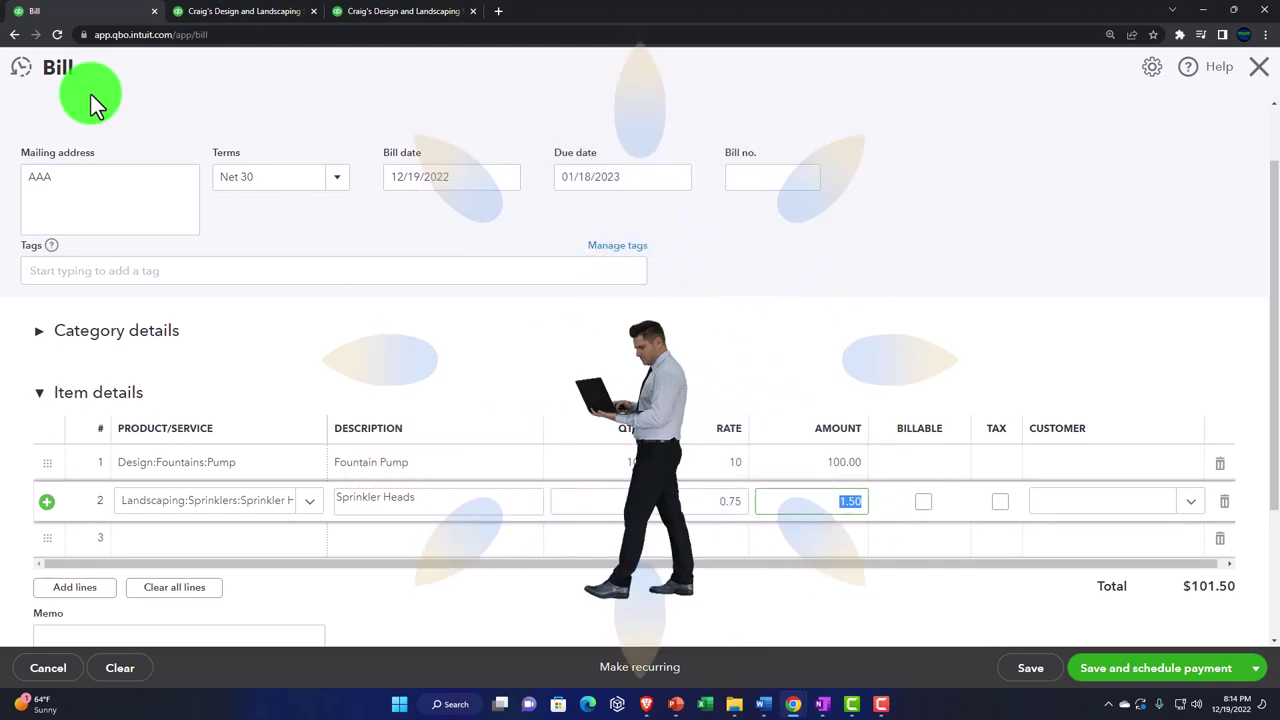
Expand the Category details section to view its lines, collapse it again, and check the bill's total
{"action": "left_click", "coordinate": [45, 332]}
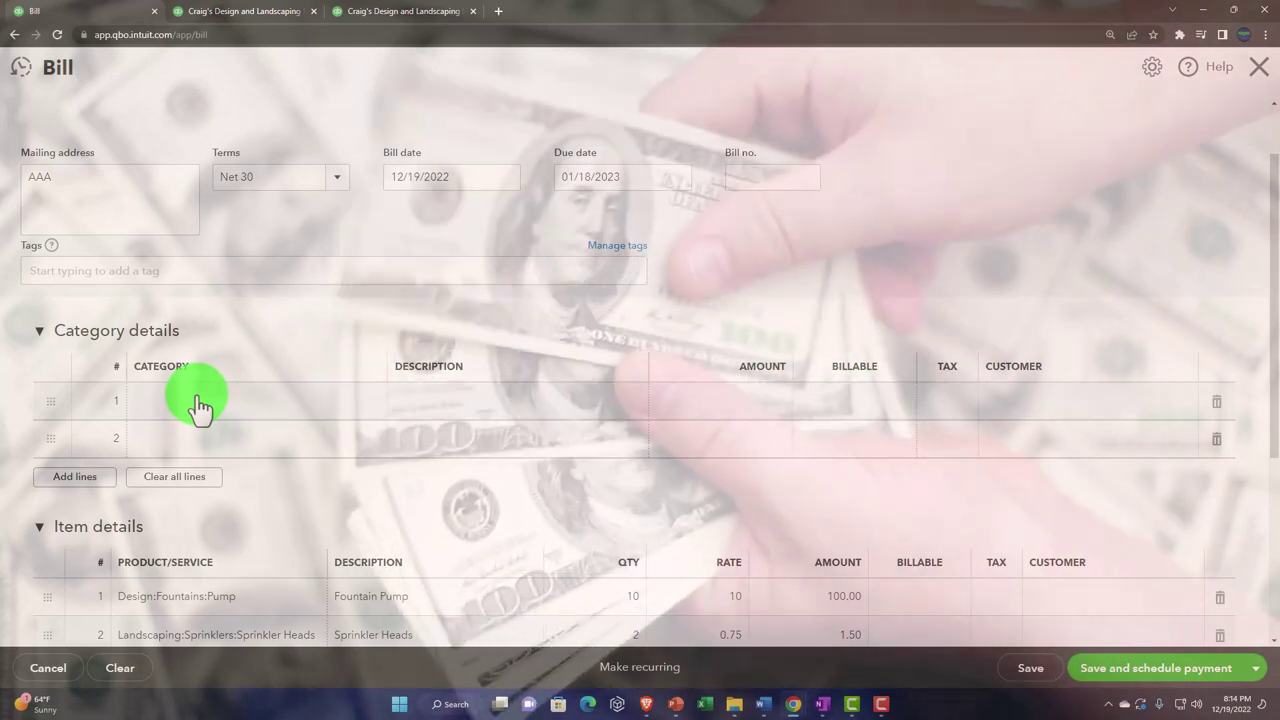
{"action": "left_click", "coordinate": [45, 338]}
{"action": "left_click", "coordinate": [206, 475]}
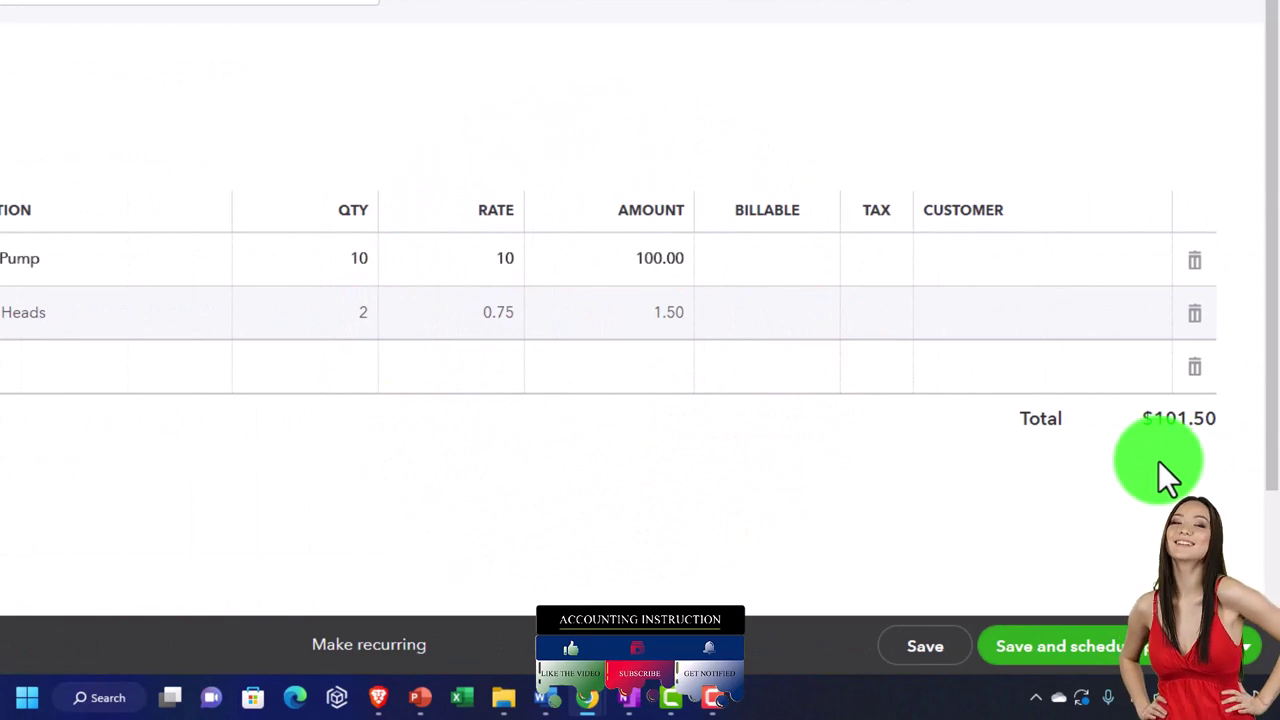
{"action": "left_click", "coordinate": [1150, 425]}
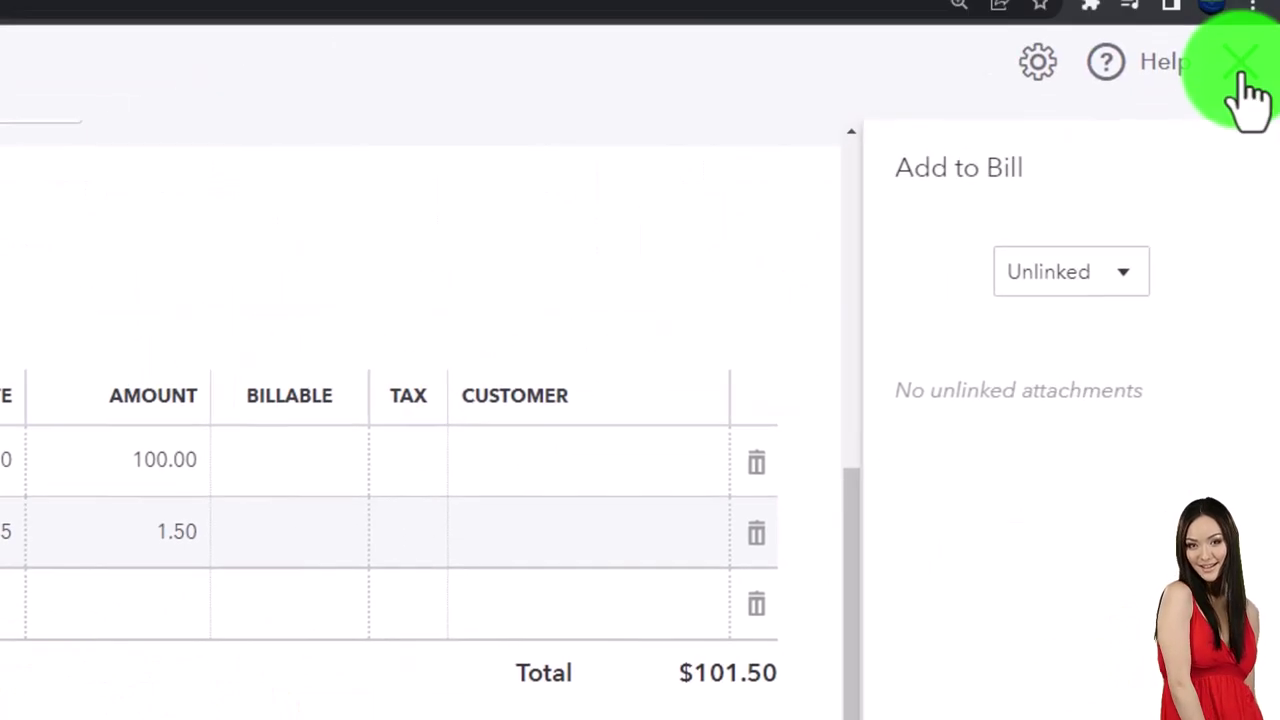
Decline to leave without saving, save the bill for vendor AAA, and close the bill form
{"action": "left_click", "coordinate": [1243, 78]}
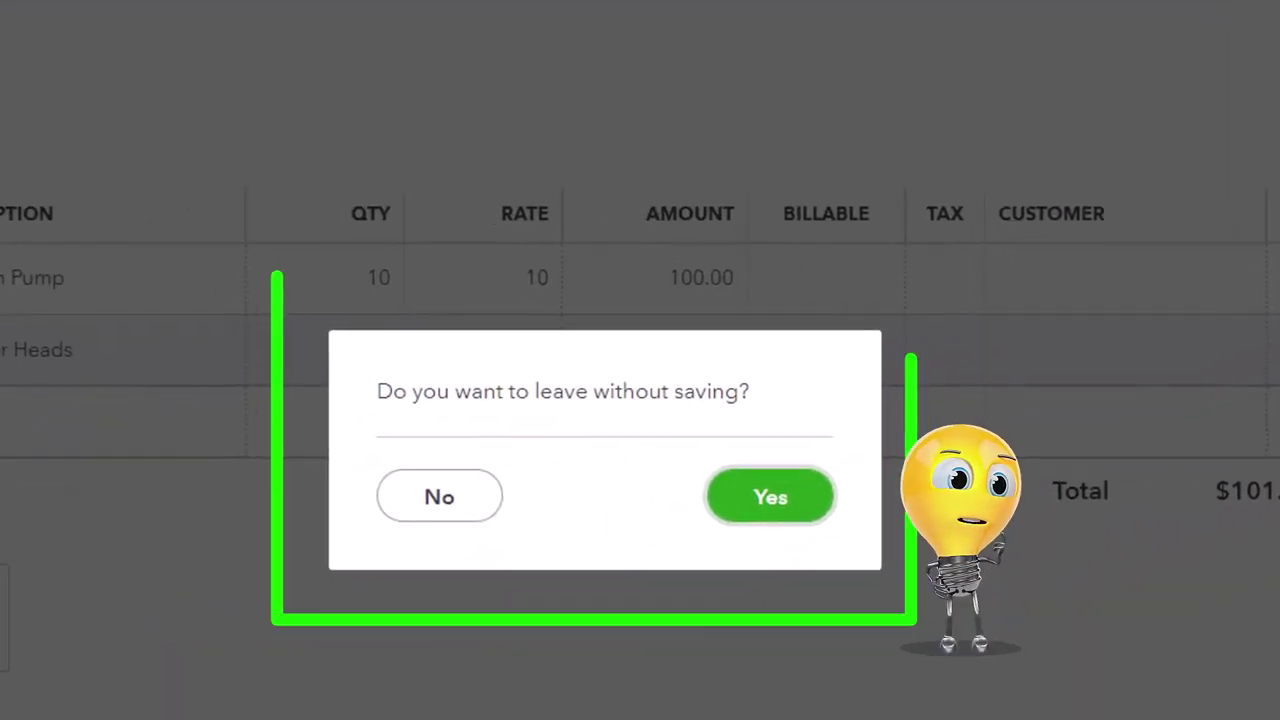
{"action": "left_click", "coordinate": [522, 465]}
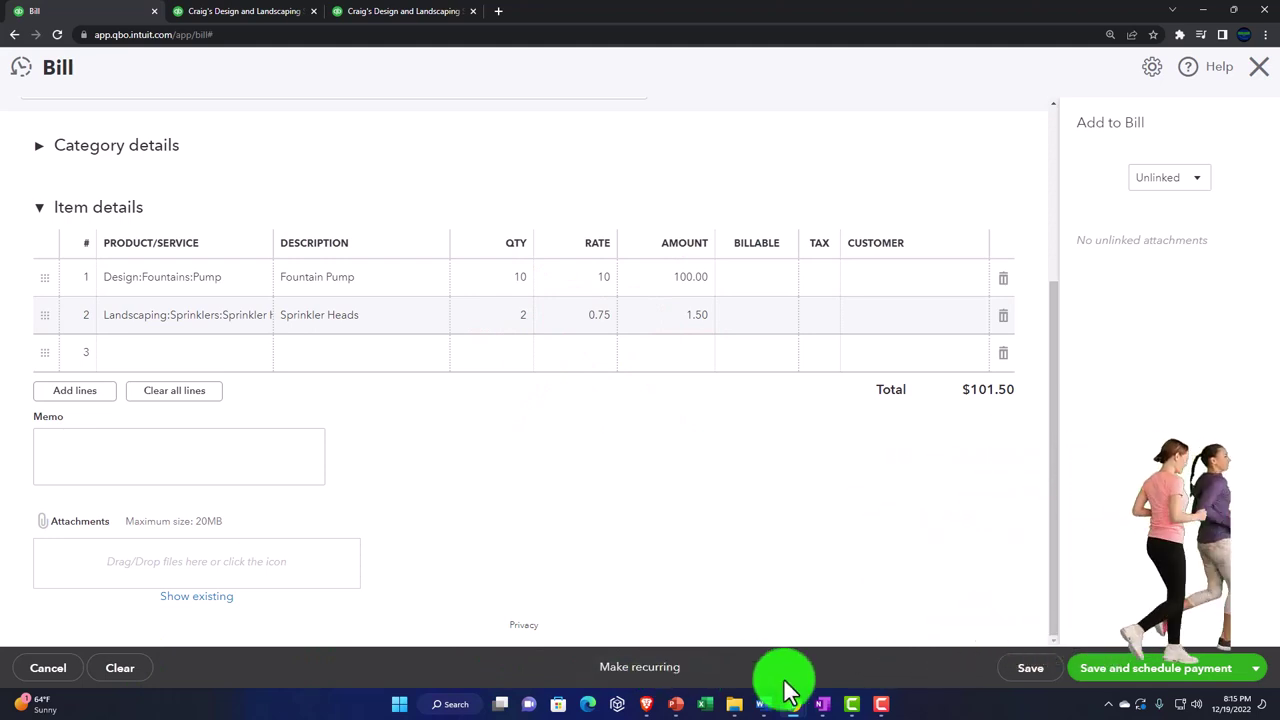
{"action": "left_click", "coordinate": [1027, 676]}
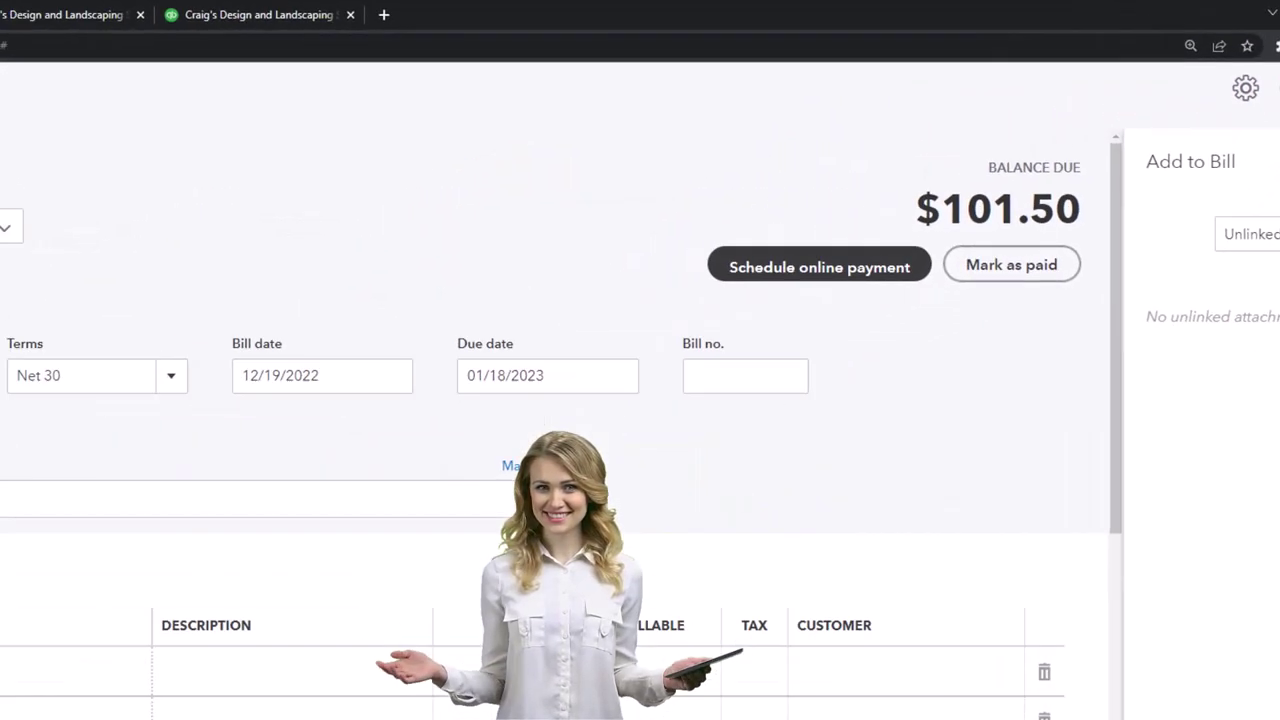
{"action": "left_click", "coordinate": [1247, 120]}
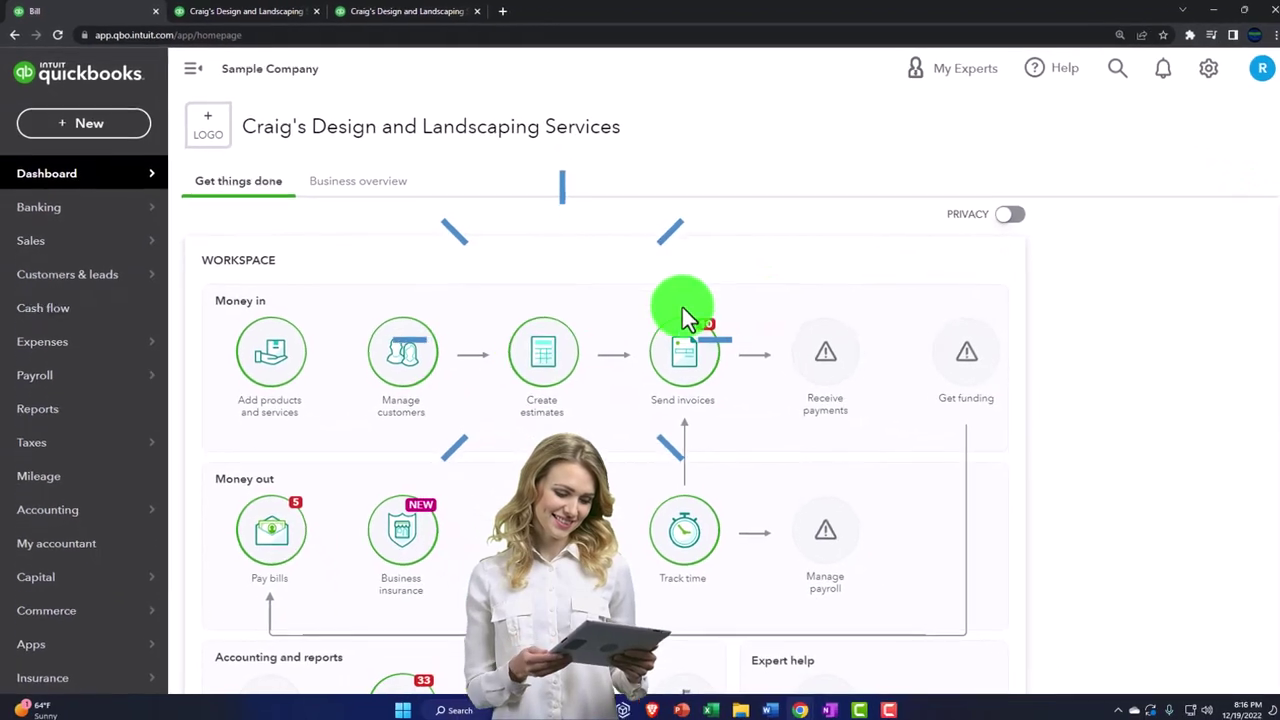
Open the unpaid bills list under Expenses to find the new bill for AAA
{"action": "mouse_move", "coordinate": [70, 386]}
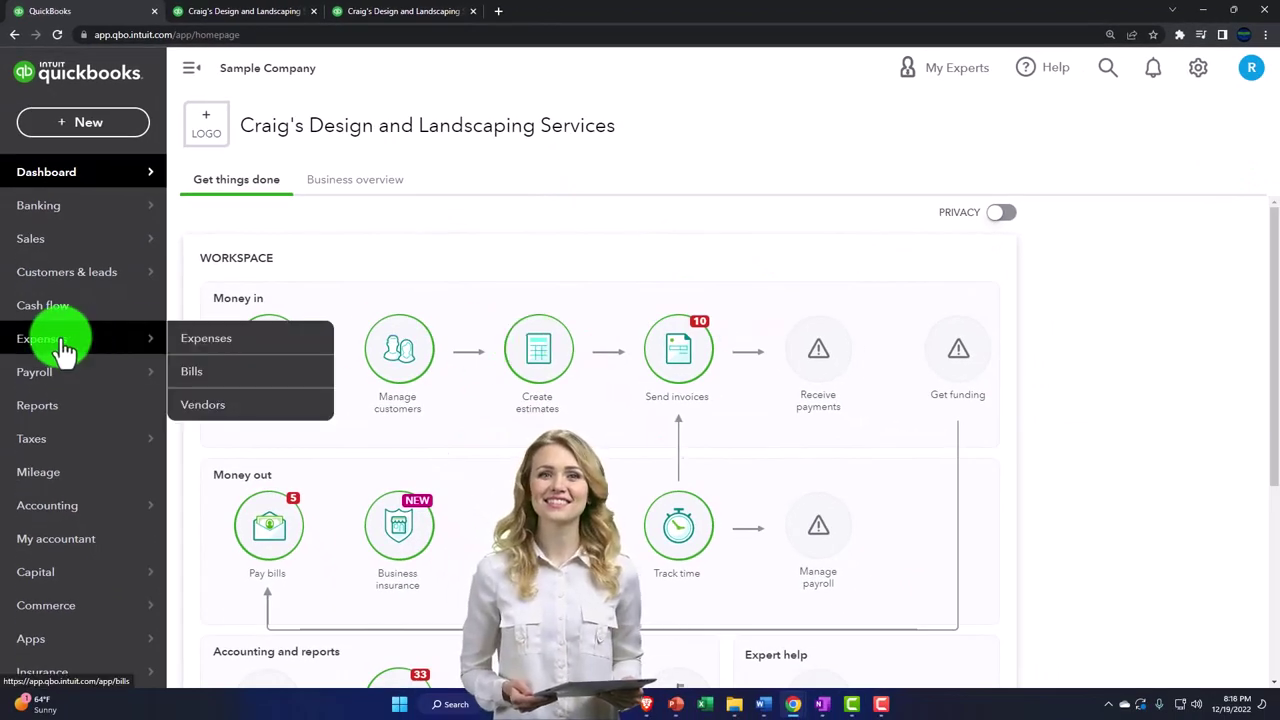
{"action": "left_click", "coordinate": [63, 345]}
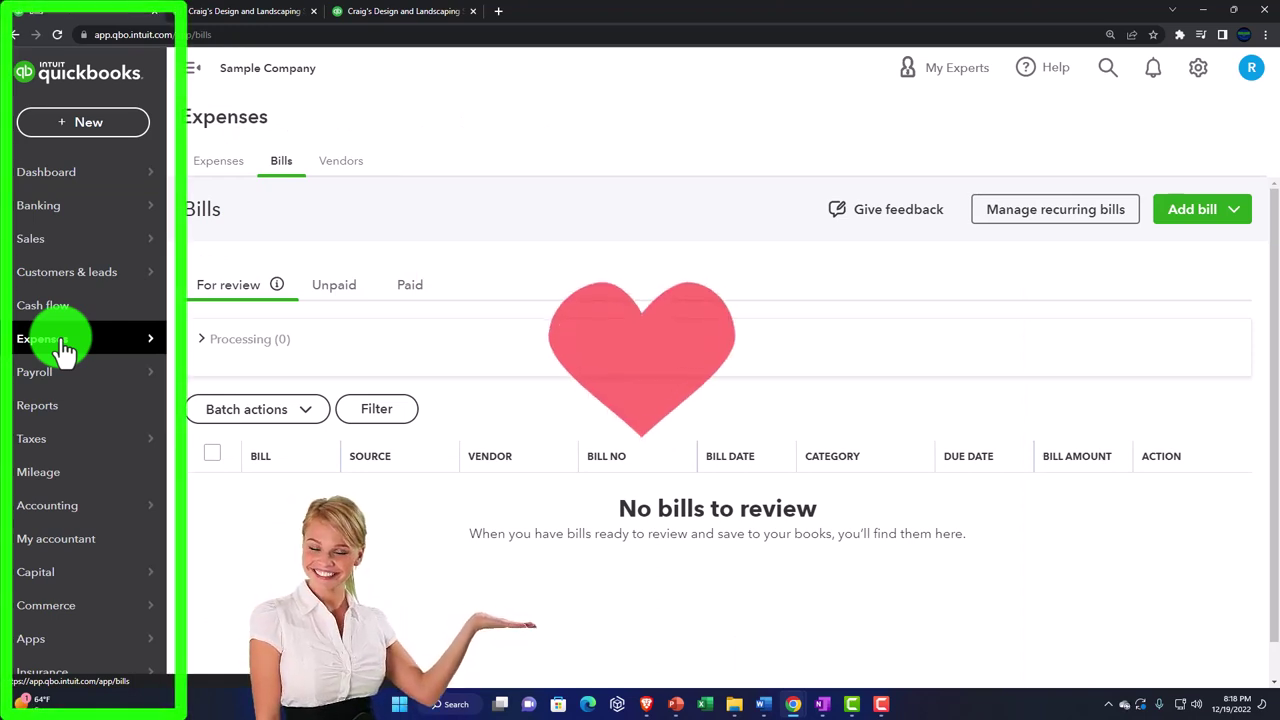
{"action": "left_click", "coordinate": [216, 162]}
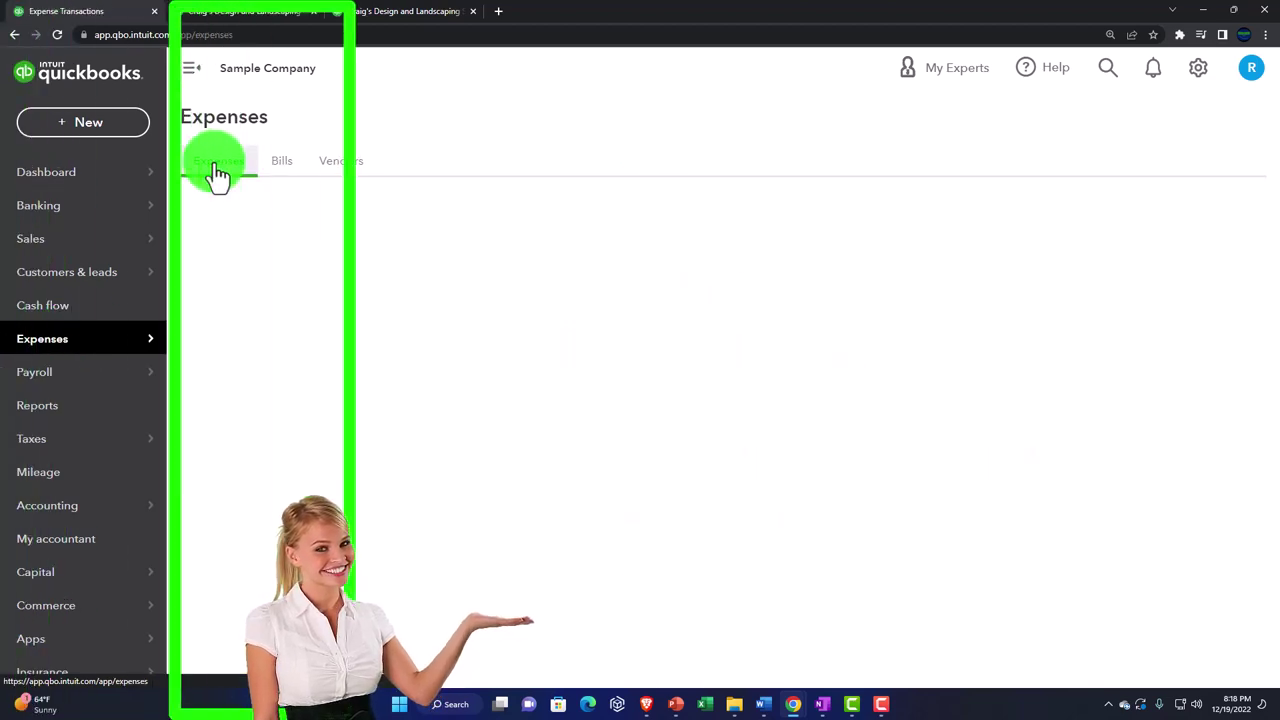
{"action": "left_click", "coordinate": [280, 166]}
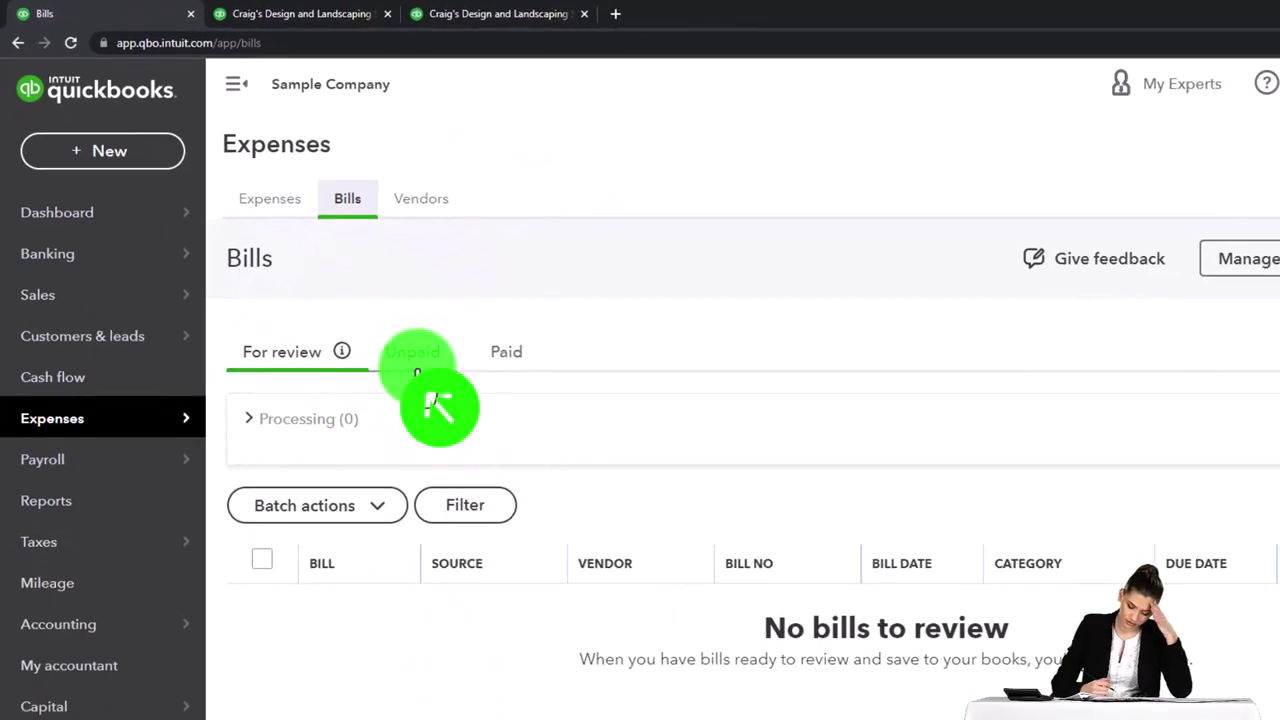
{"action": "left_click", "coordinate": [418, 375]}
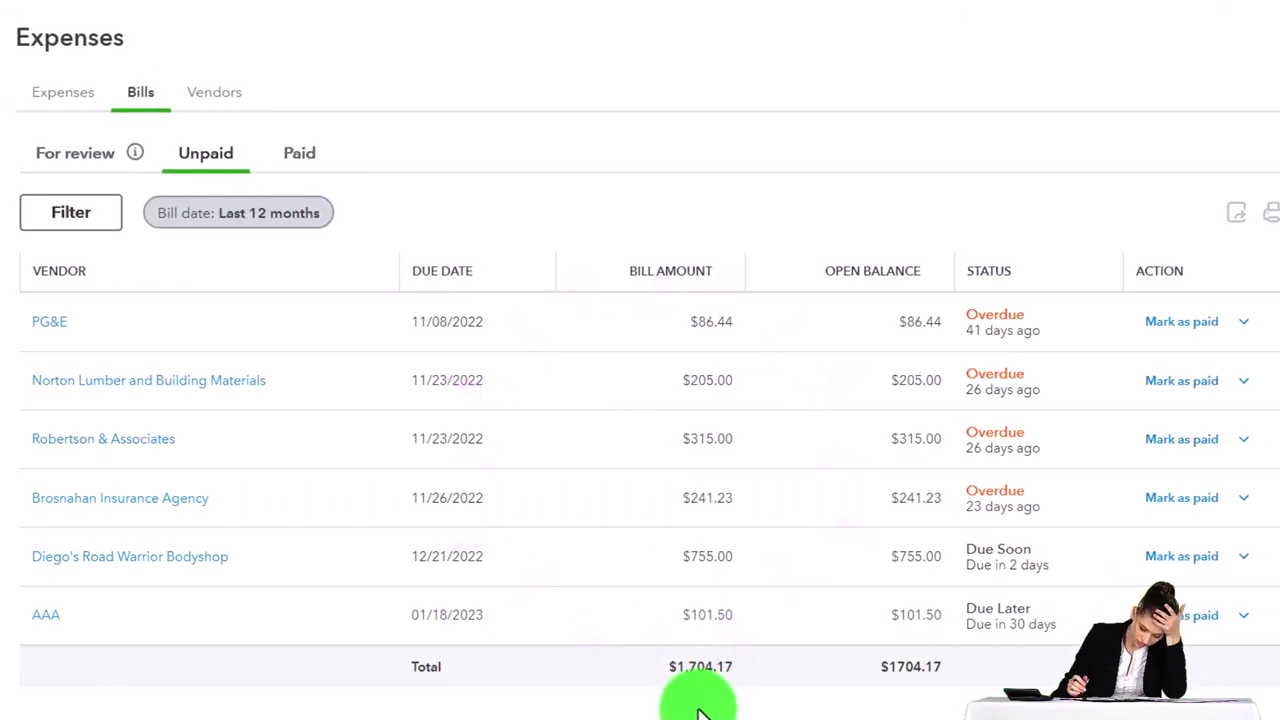
Open vendor AAA from the vendor list and view the actions available for its bill
{"action": "mouse_move", "coordinate": [50, 555]}
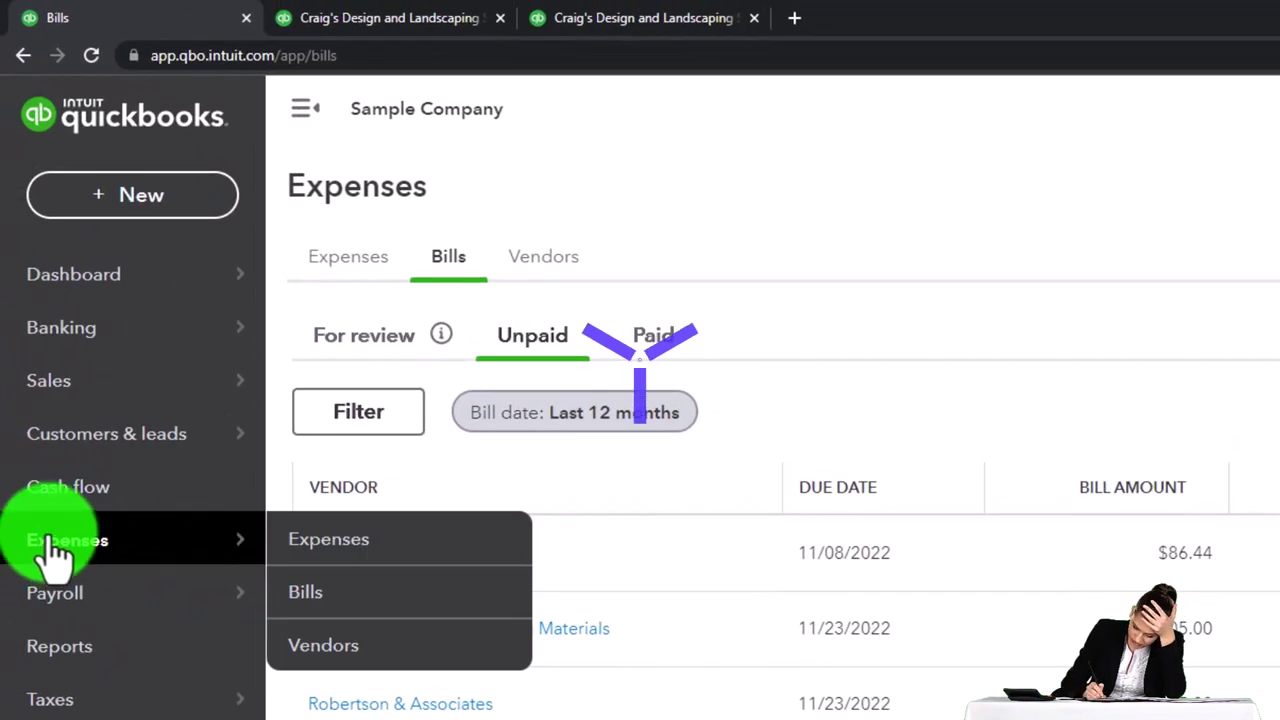
{"action": "left_click", "coordinate": [335, 648]}
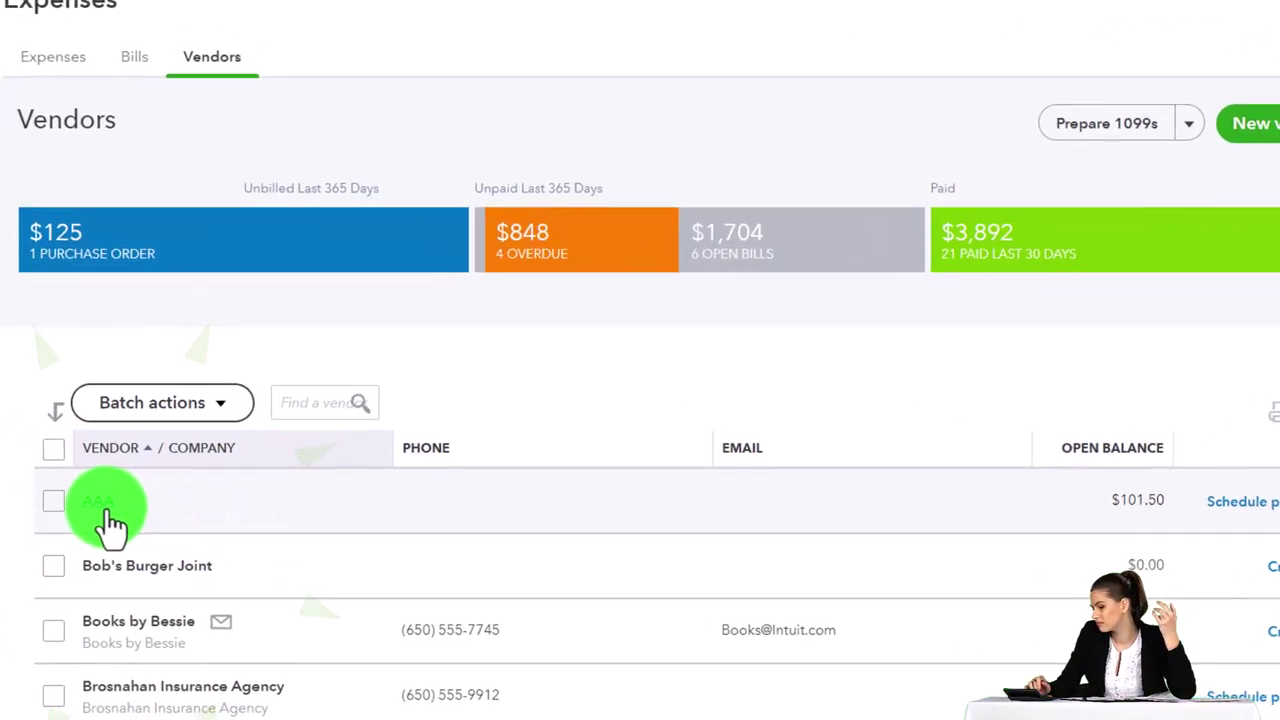
{"action": "left_click", "coordinate": [118, 478]}
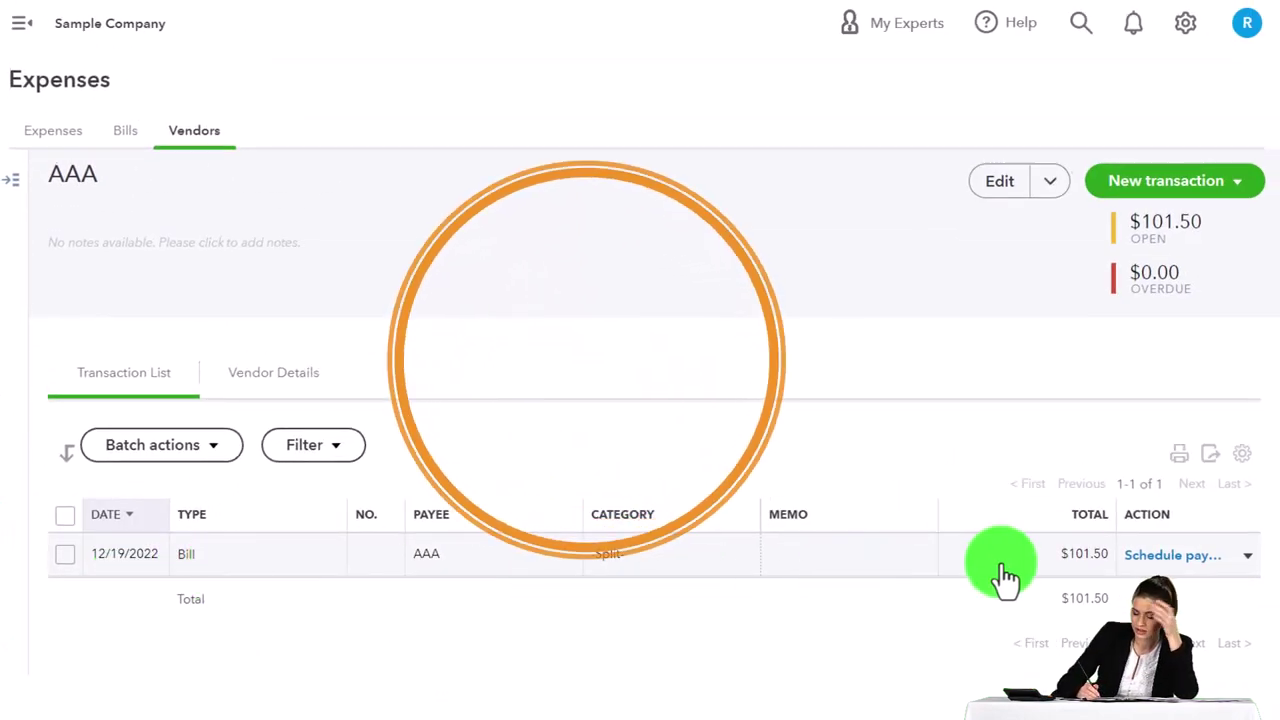
{"action": "left_click", "coordinate": [1247, 553]}
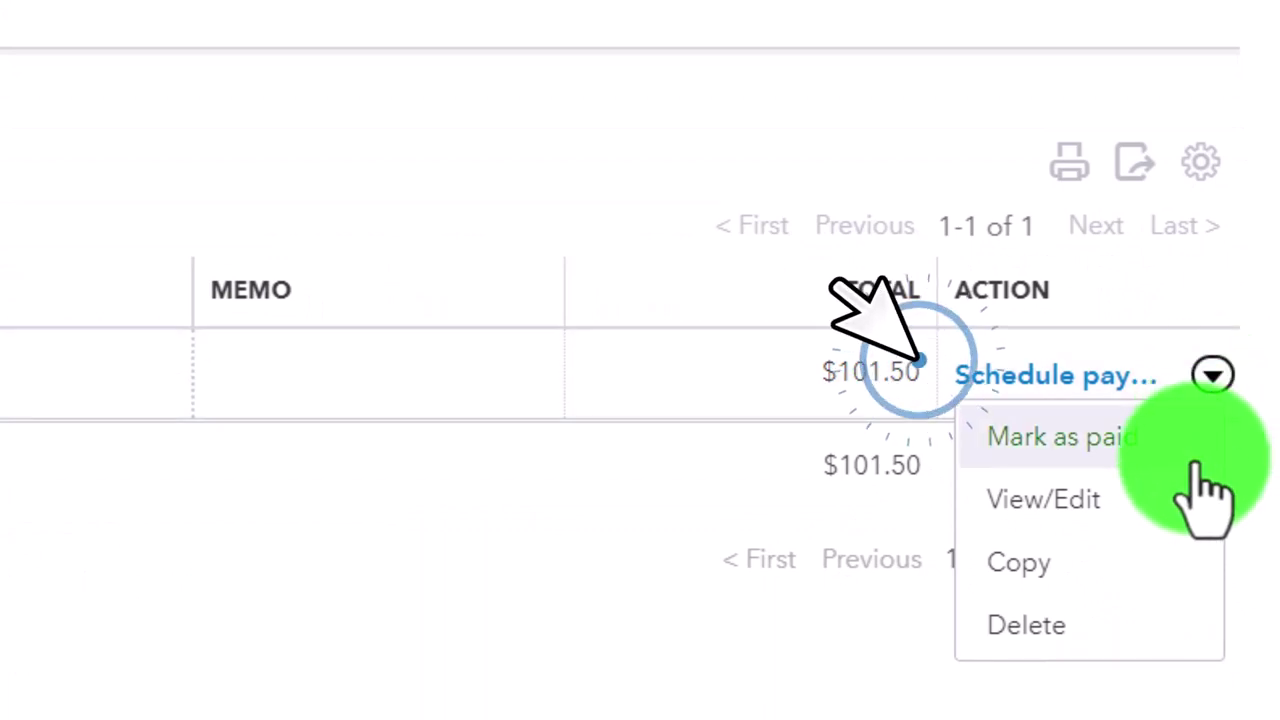
{"action": "left_click", "coordinate": [405, 580]}
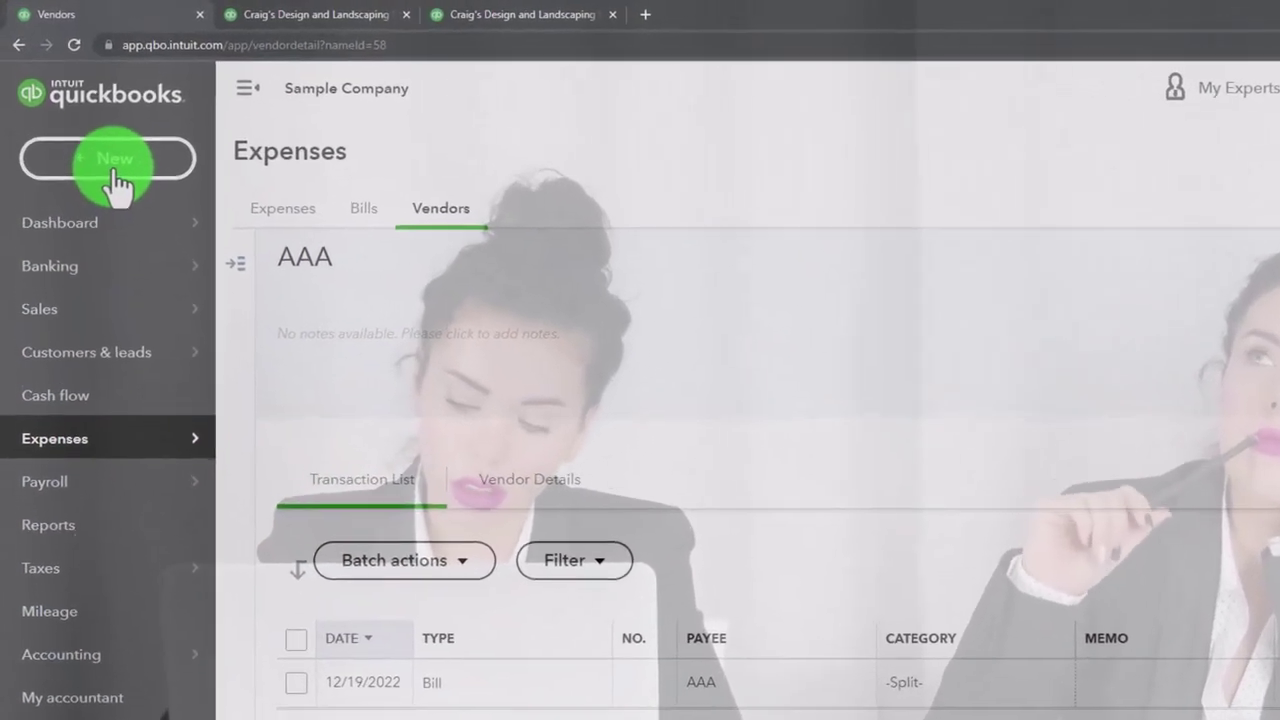
Open the Pay bills form, review the open bills, and close it without paying any
{"action": "left_click", "coordinate": [86, 128]}
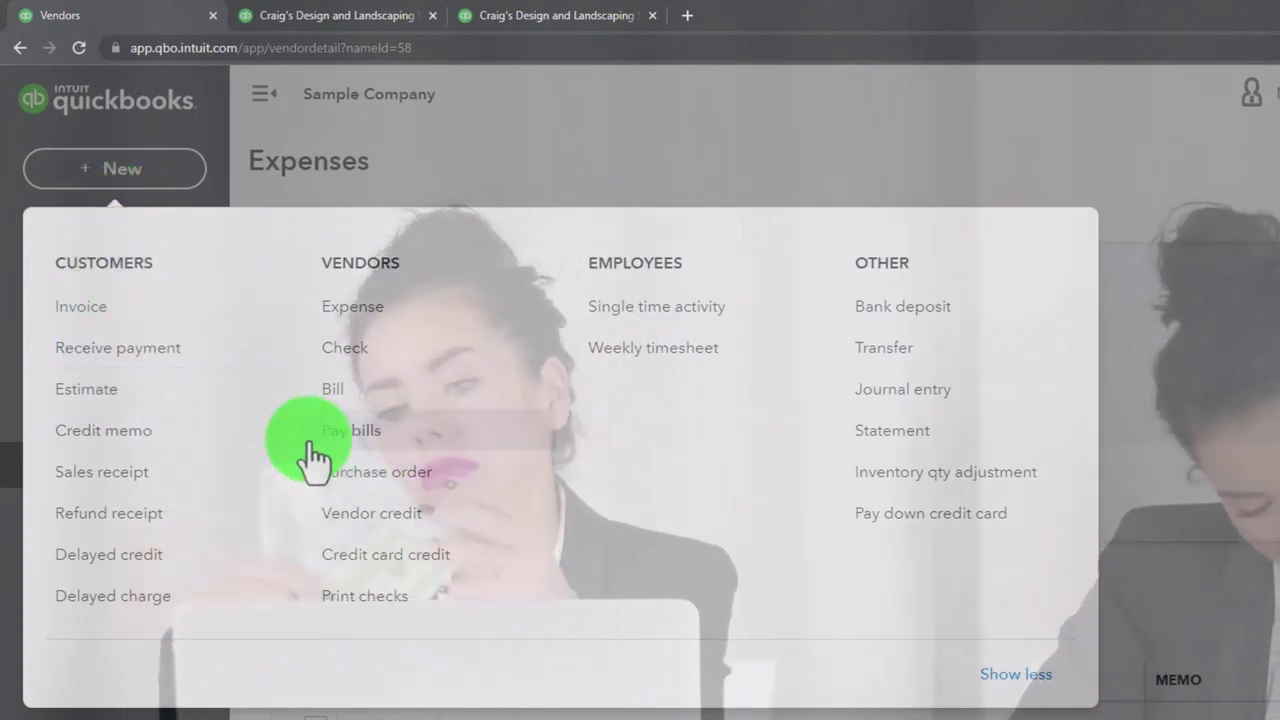
{"action": "left_click", "coordinate": [362, 450]}
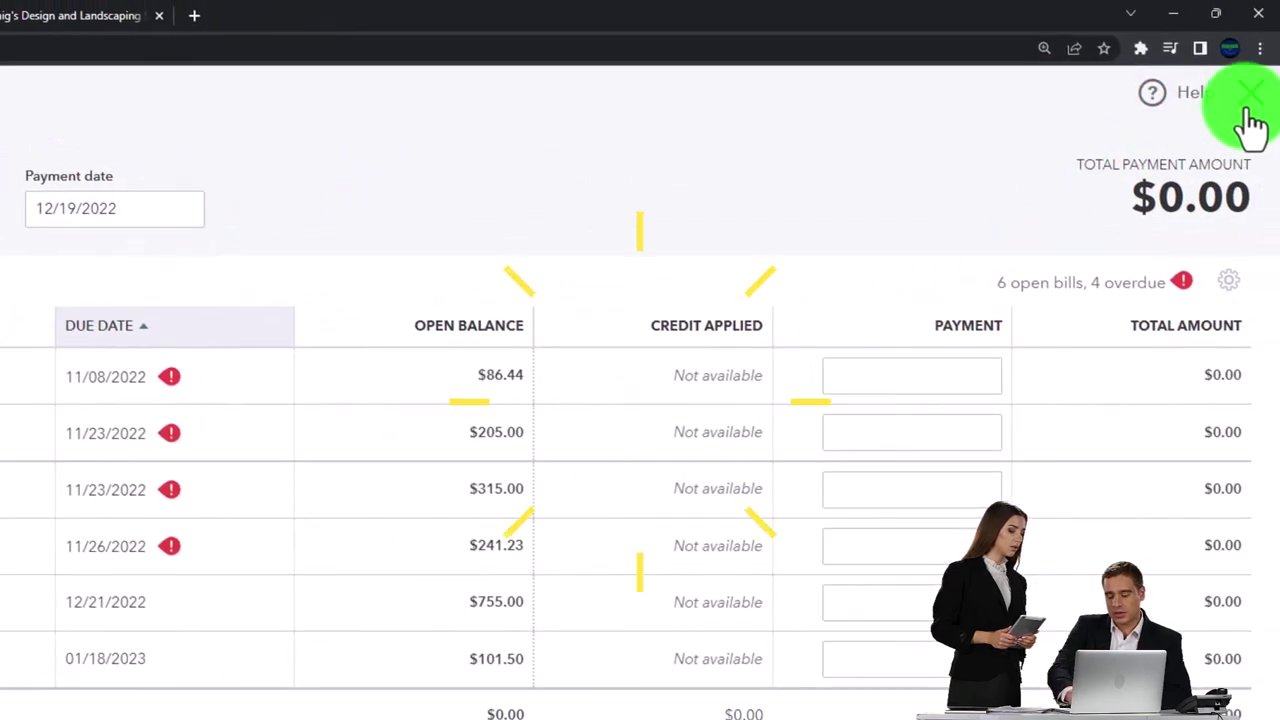
{"action": "left_click", "coordinate": [1250, 108]}
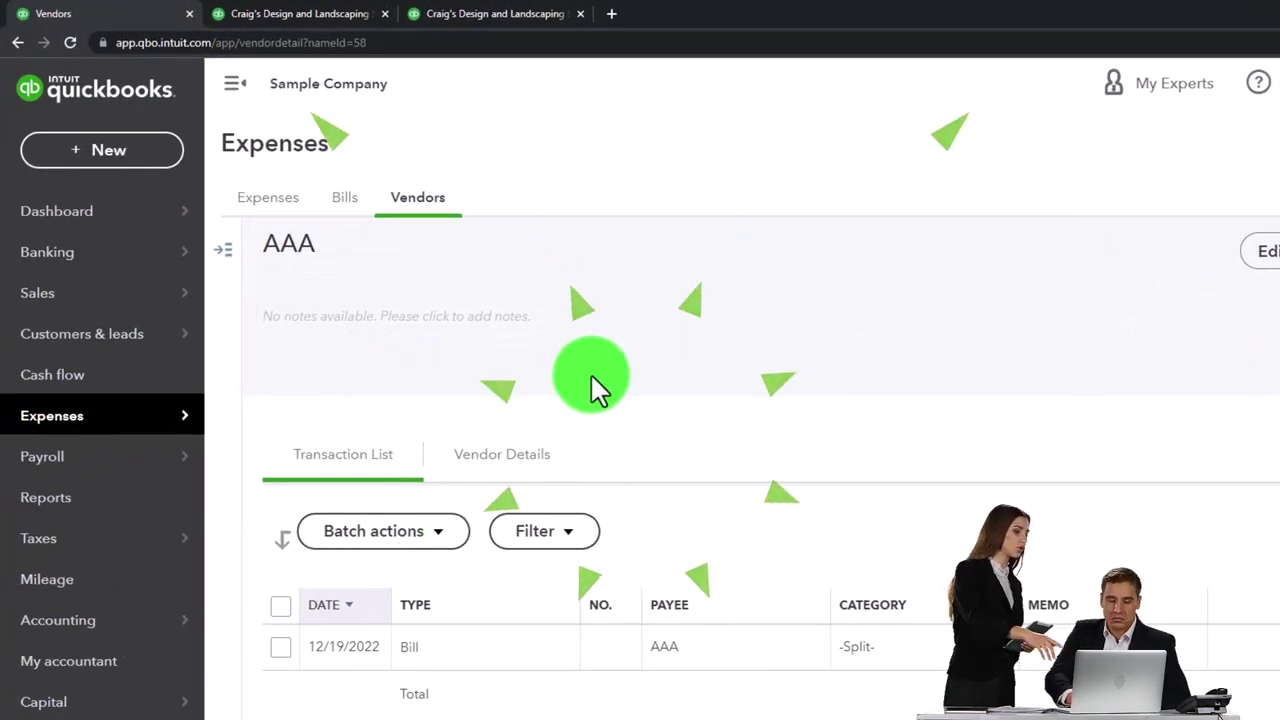
Switch to the Balance Sheet report for 01/01/2022 to 12/31/2022 and run it again
{"action": "left_click", "coordinate": [298, 16]}
{"action": "scroll", "coordinate": [1166, 330], "scroll_direction": "up", "scroll_amount": 3}
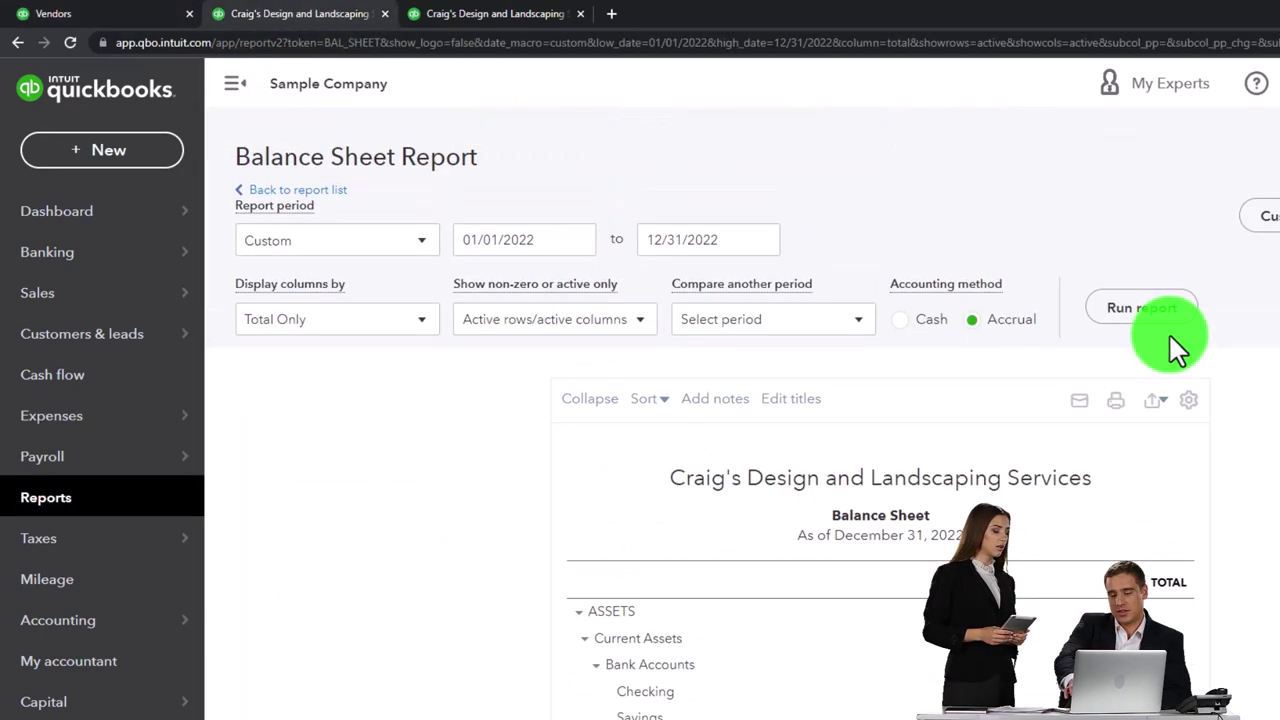
{"action": "left_click", "coordinate": [960, 212]}
Find Accounts Payable (A/P) under Current Liabilities and open the transaction detail behind its balance
{"action": "scroll", "coordinate": [700, 210], "scroll_direction": "down", "scroll_amount": 3}
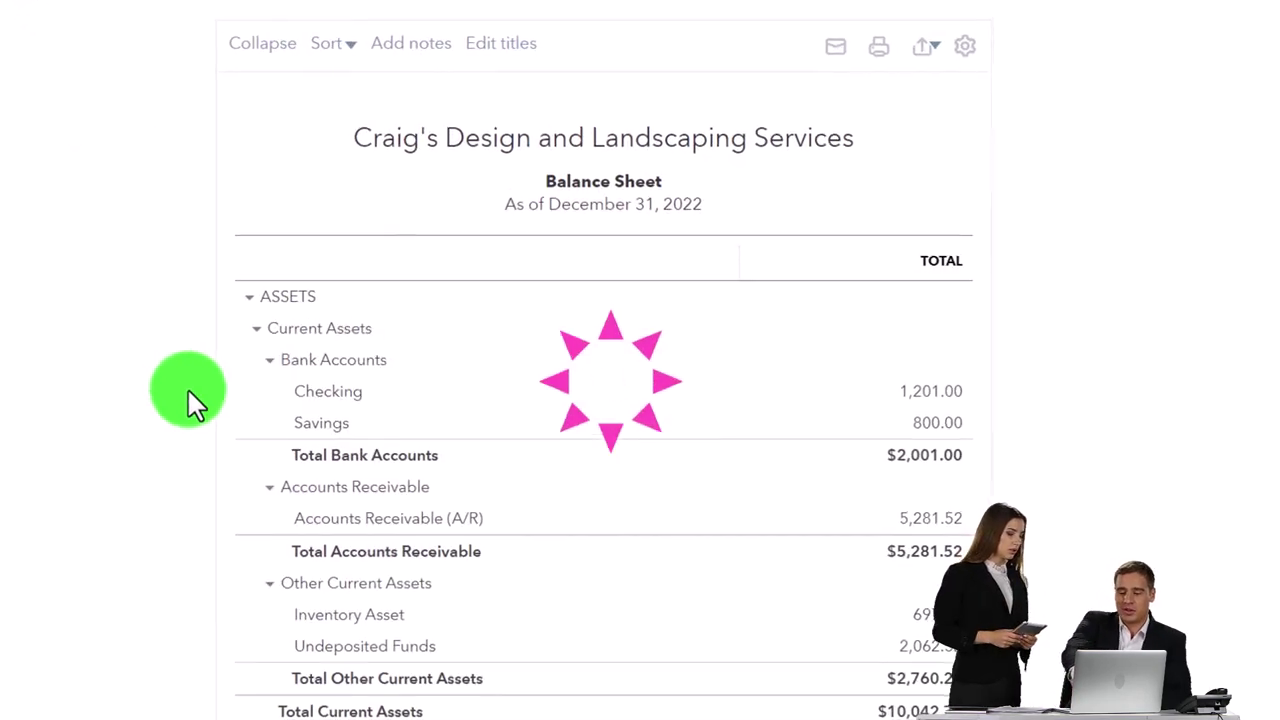
{"action": "scroll", "coordinate": [164, 436], "scroll_direction": "down", "scroll_amount": 3}
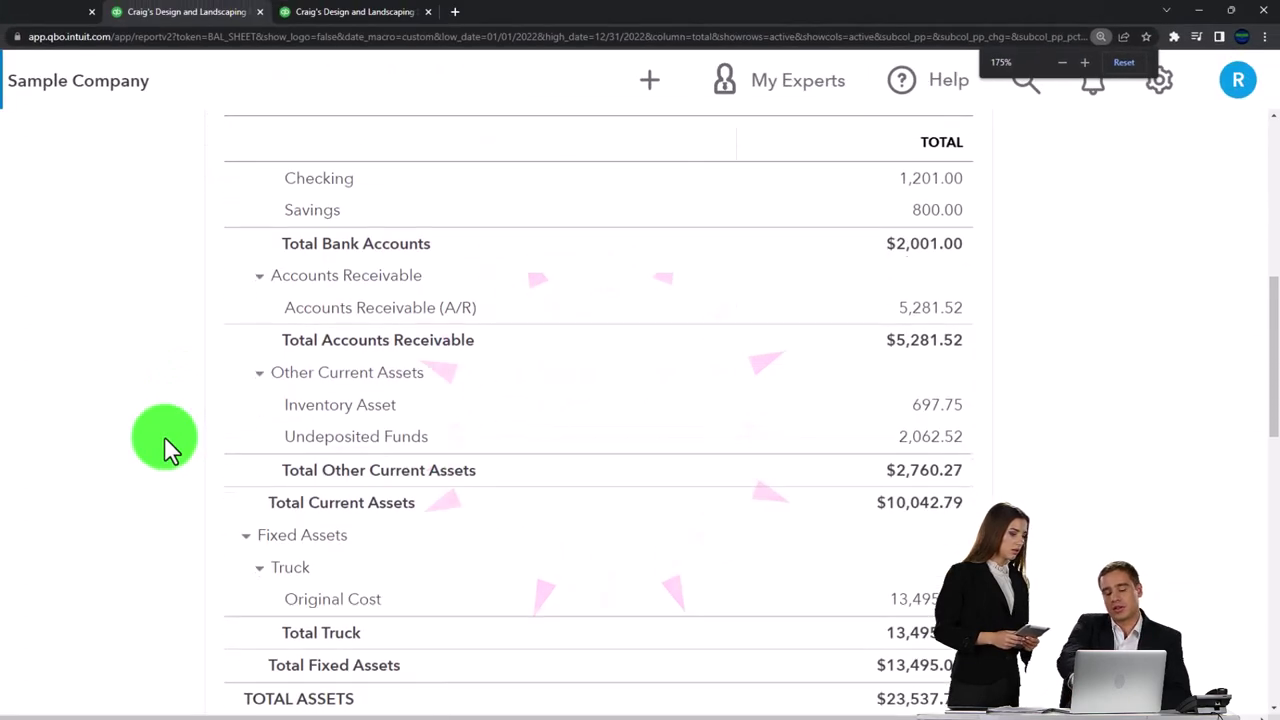
{"action": "scroll", "coordinate": [164, 436], "scroll_direction": "down", "scroll_amount": 4}
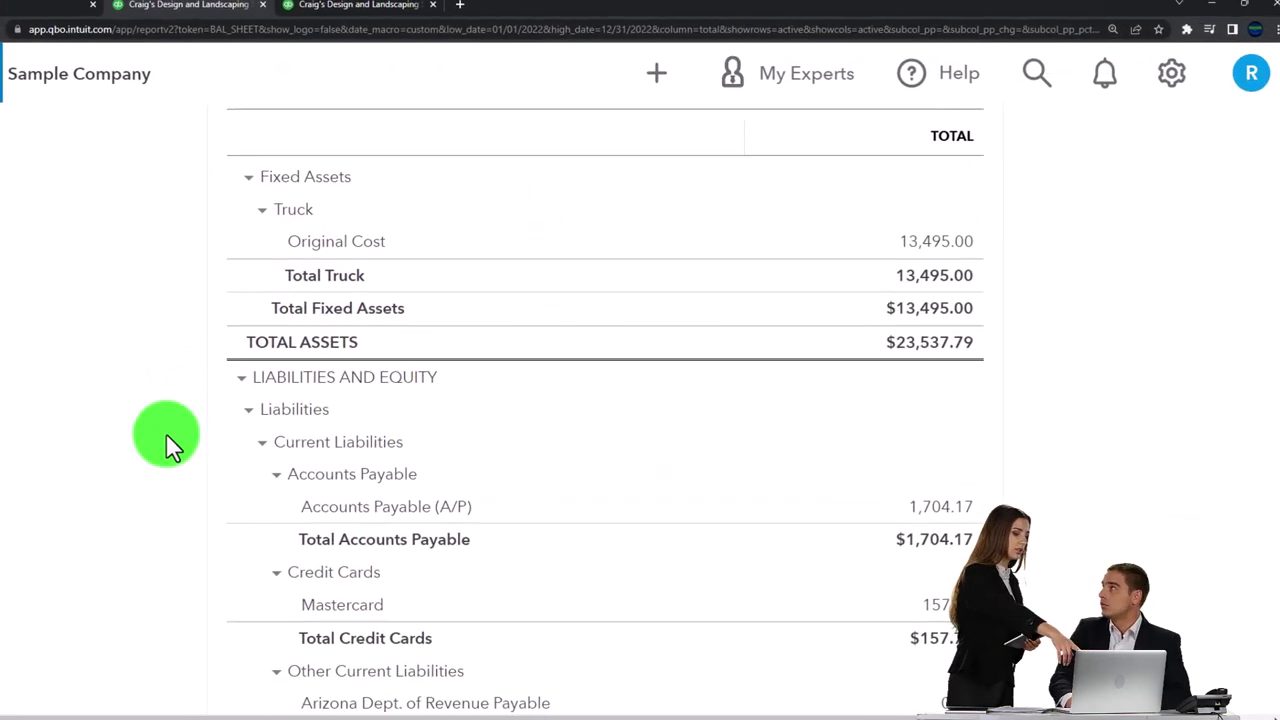
{"action": "left_click", "coordinate": [385, 410]}
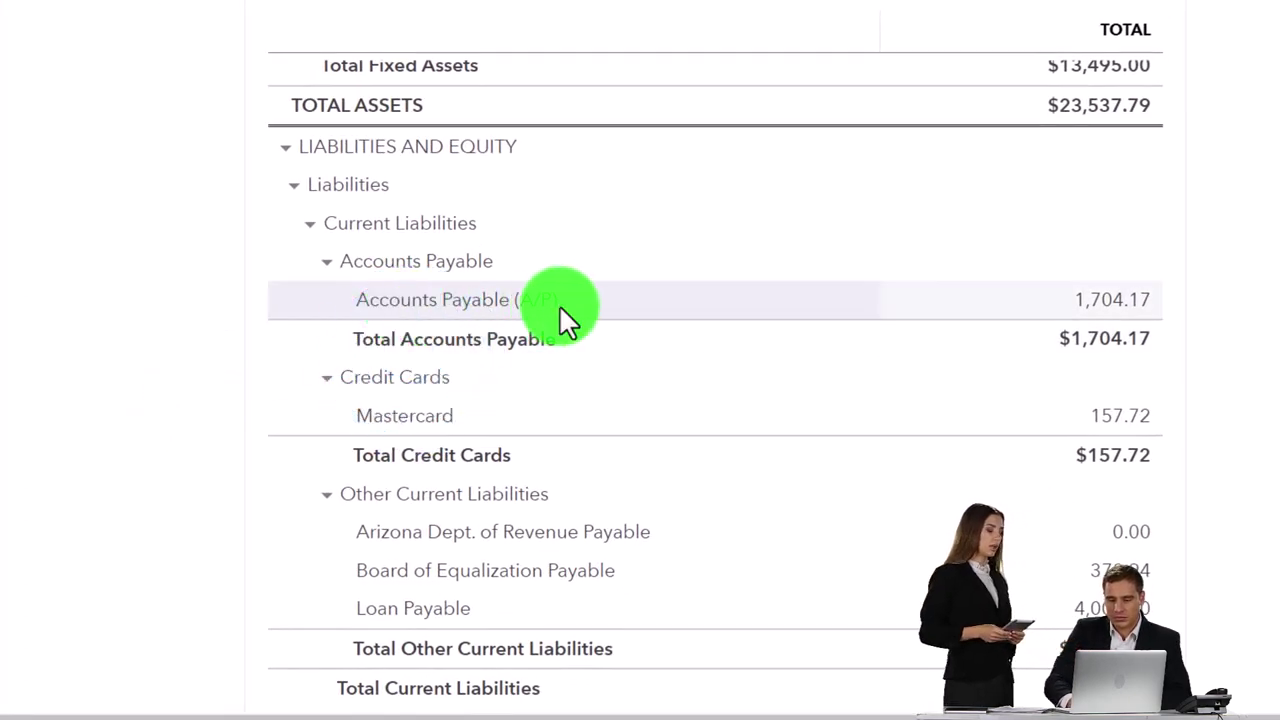
{"action": "left_click", "coordinate": [1117, 310]}
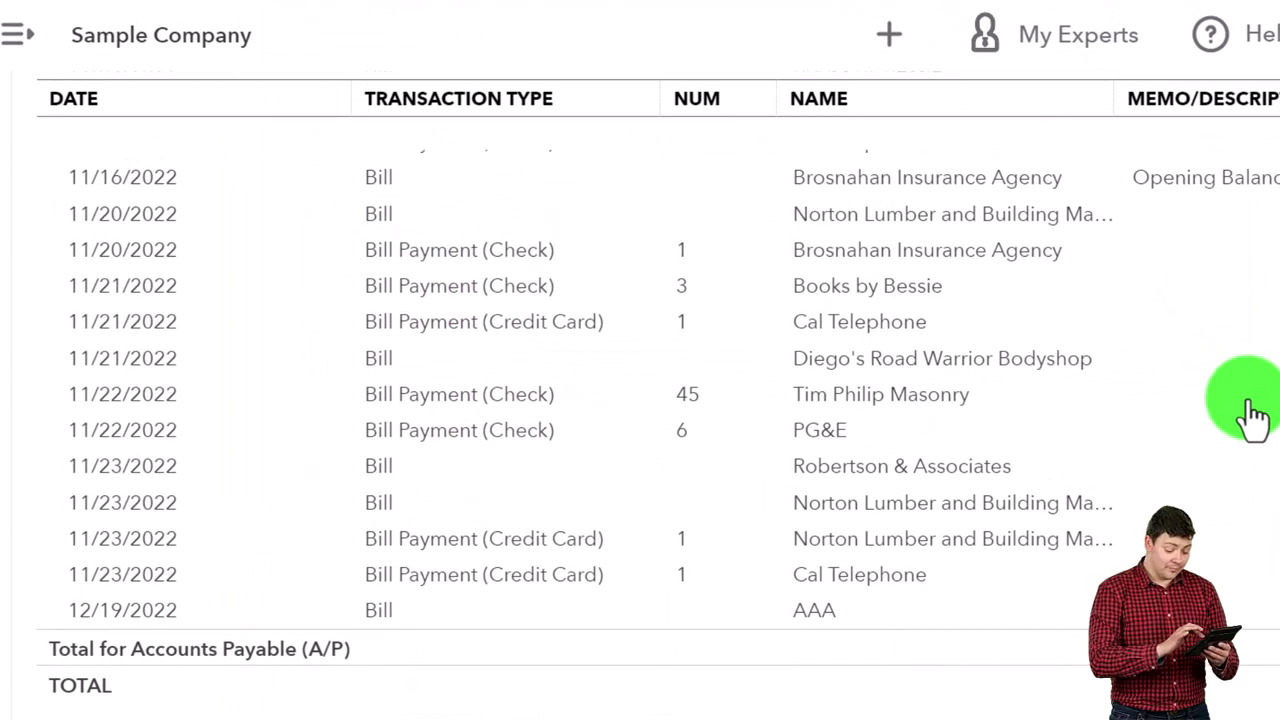
Review the transaction types in the Accounts Payable detail and locate the 12/19/2022 bill for AAA
{"action": "key", "text": "ctrl+plus"}
{"action": "key", "text": "ctrl+plus"}
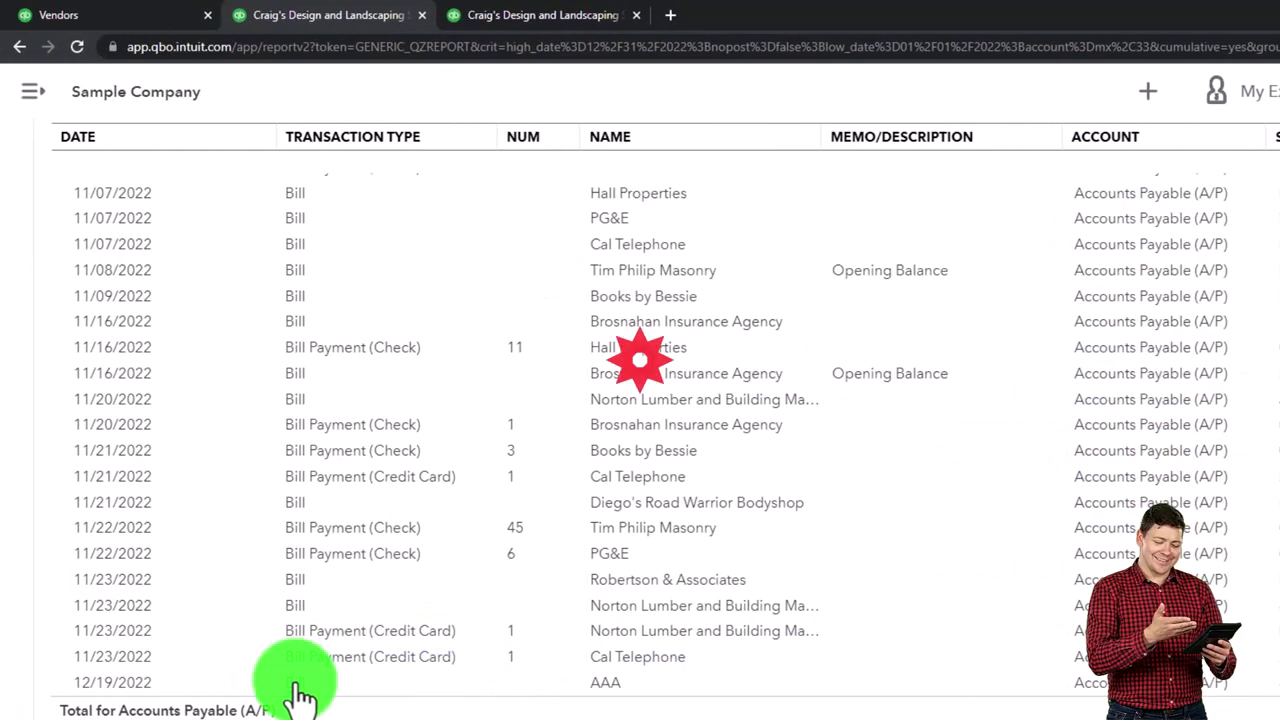
{"action": "scroll", "coordinate": [298, 690], "scroll_direction": "up", "scroll_amount": 2}
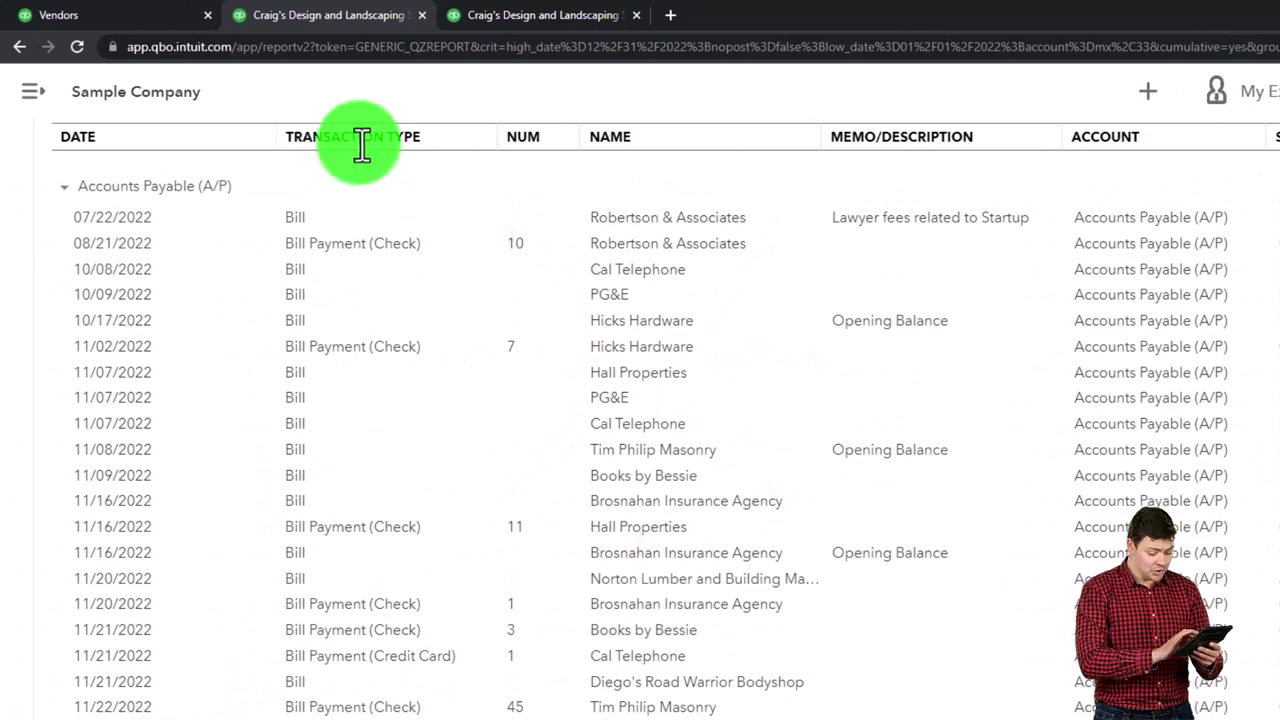
{"action": "left_click", "coordinate": [250, 645]}
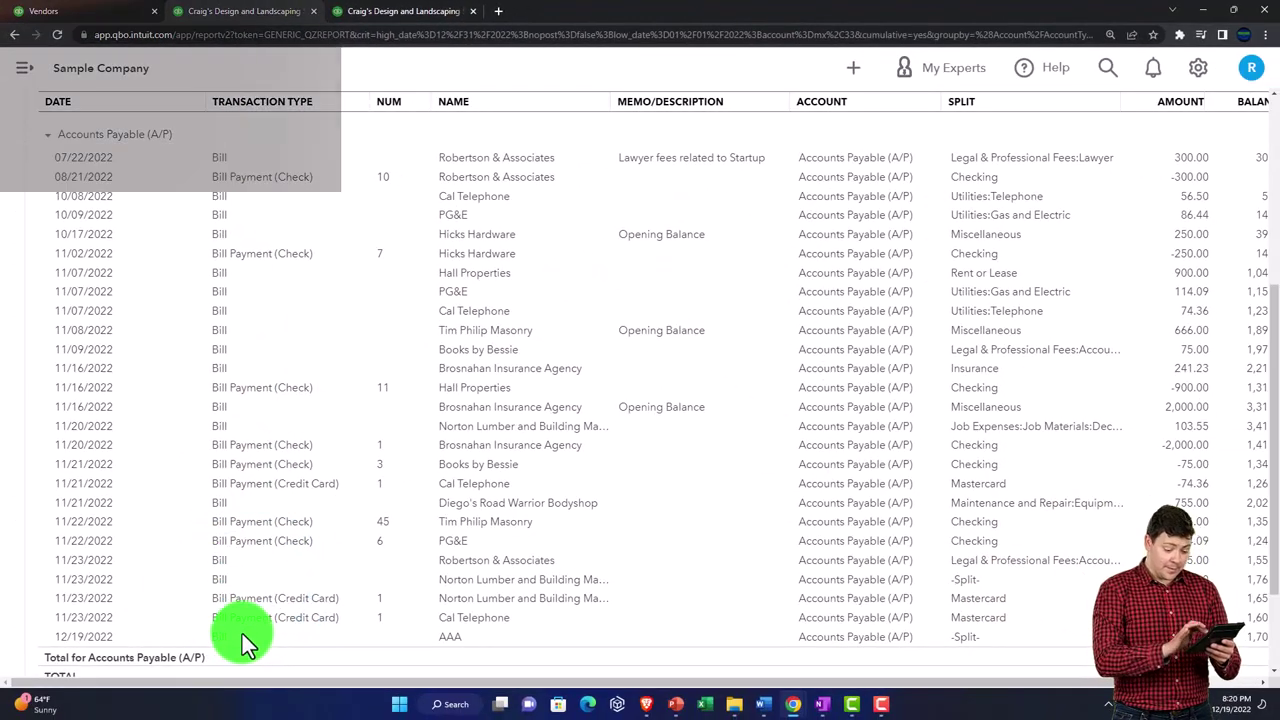
Open the 12/19/2022 AAA bill from the Accounts Payable detail, review its item lines, and close it unchanged
{"action": "scroll", "coordinate": [242, 634], "scroll_direction": "down", "scroll_amount": 2}
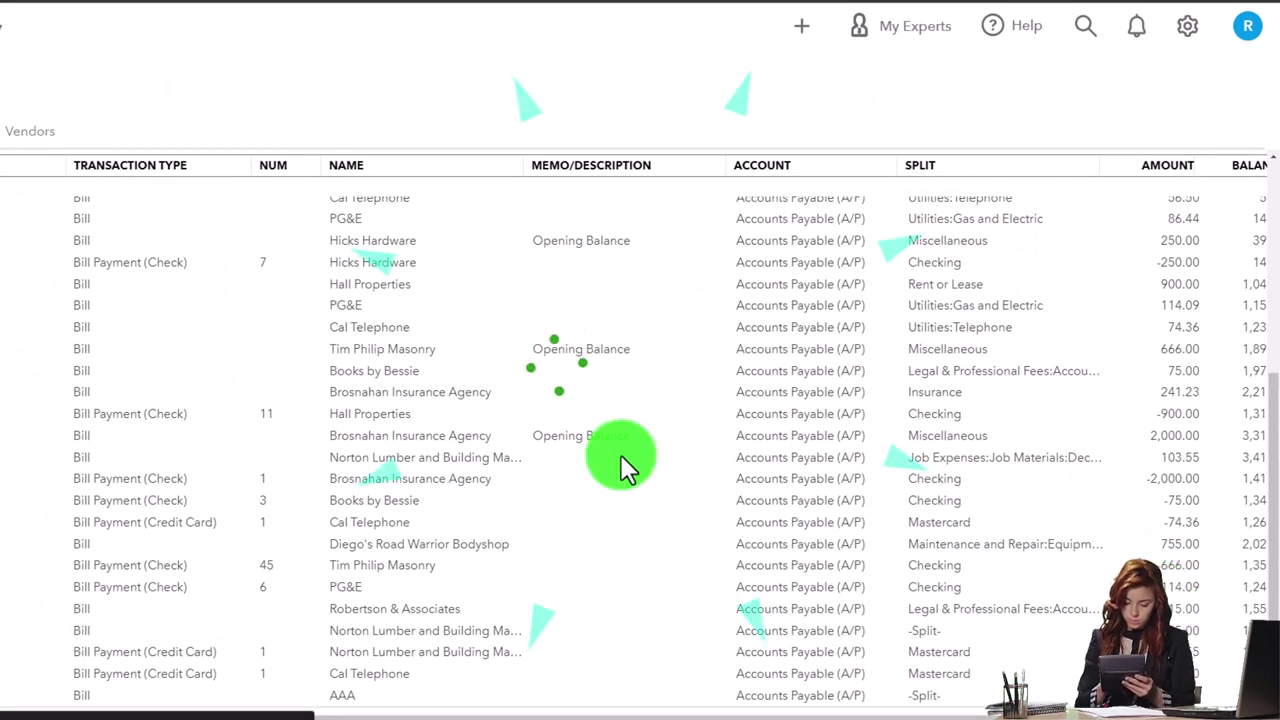
{"action": "left_click", "coordinate": [575, 441]}
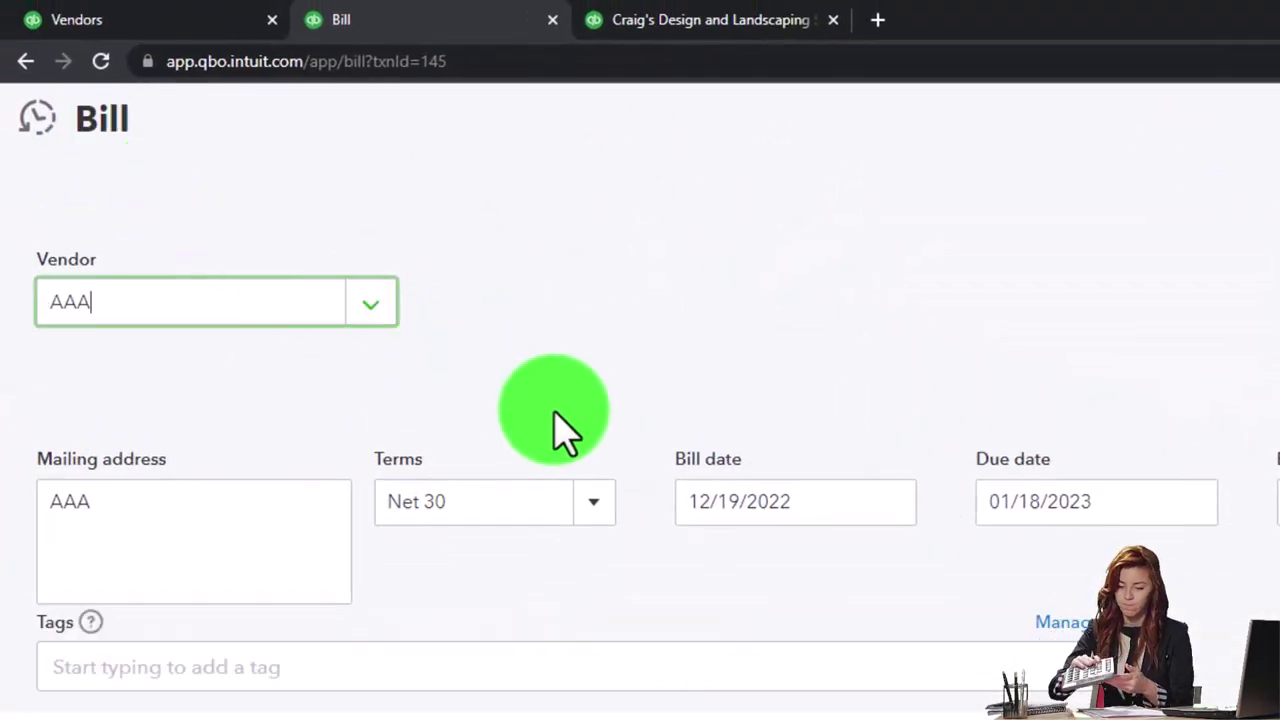
{"action": "scroll", "coordinate": [565, 432], "scroll_direction": "down", "scroll_amount": 5}
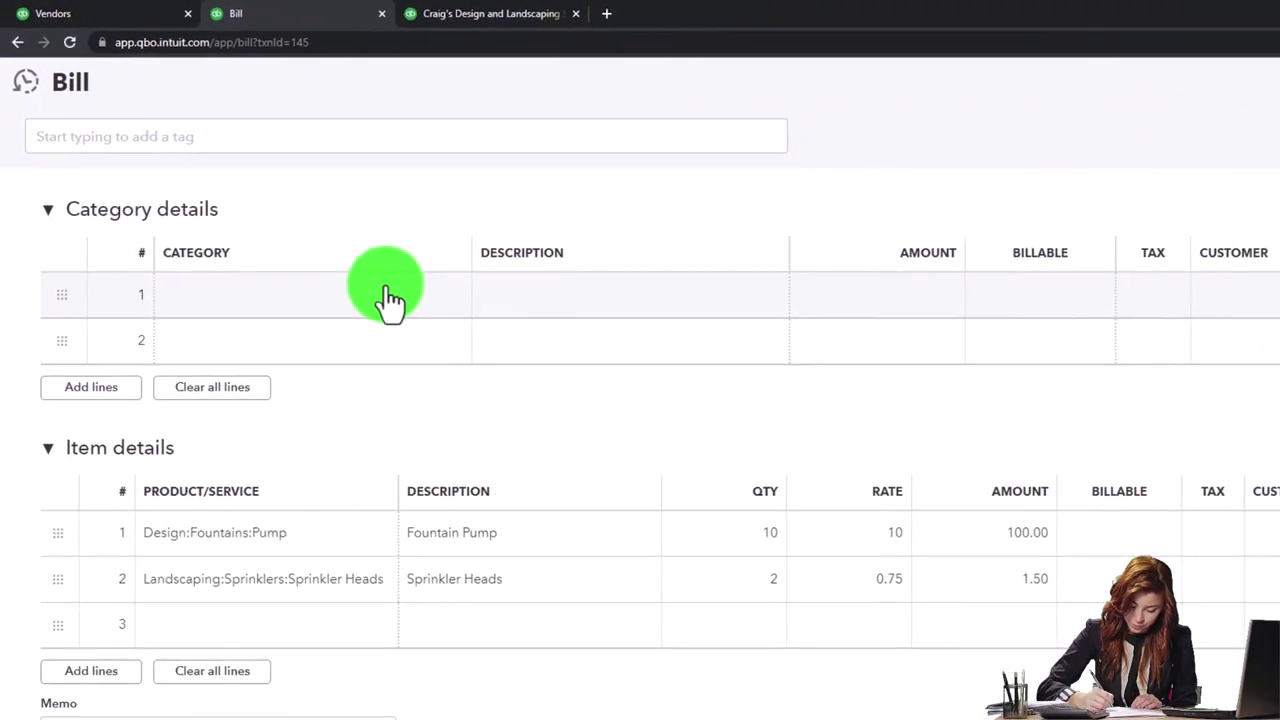
{"action": "scroll", "coordinate": [390, 300], "scroll_direction": "up", "scroll_amount": 3}
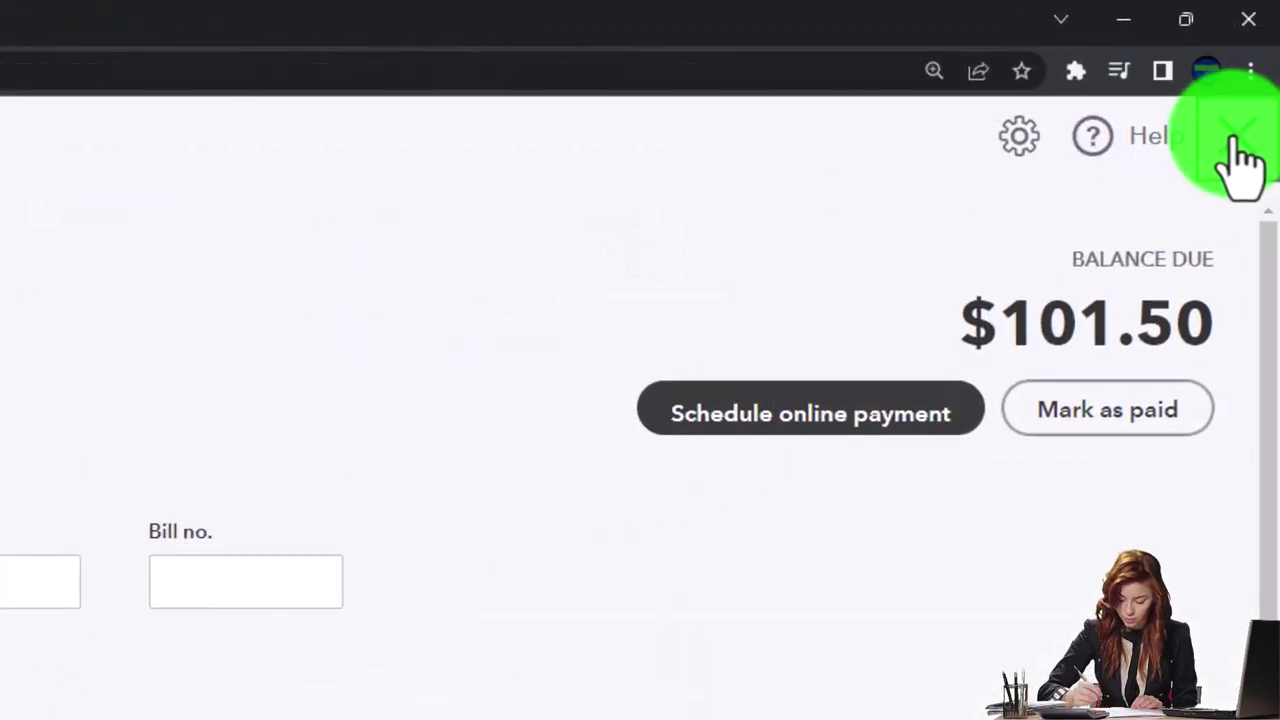
{"action": "left_click", "coordinate": [1238, 150]}
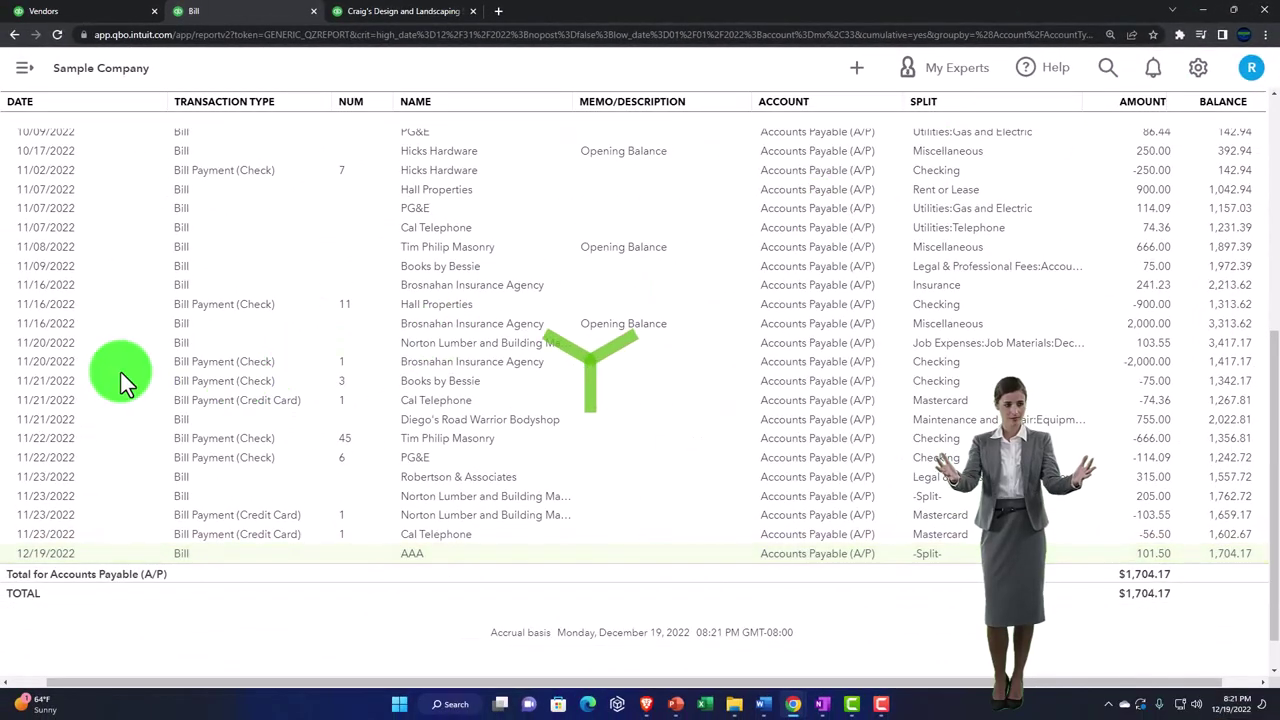
Return to the Balance Sheet summary and open the transaction detail behind Inventory Asset under Other Current Assets
{"action": "scroll", "coordinate": [120, 380], "scroll_direction": "up", "scroll_amount": 10}
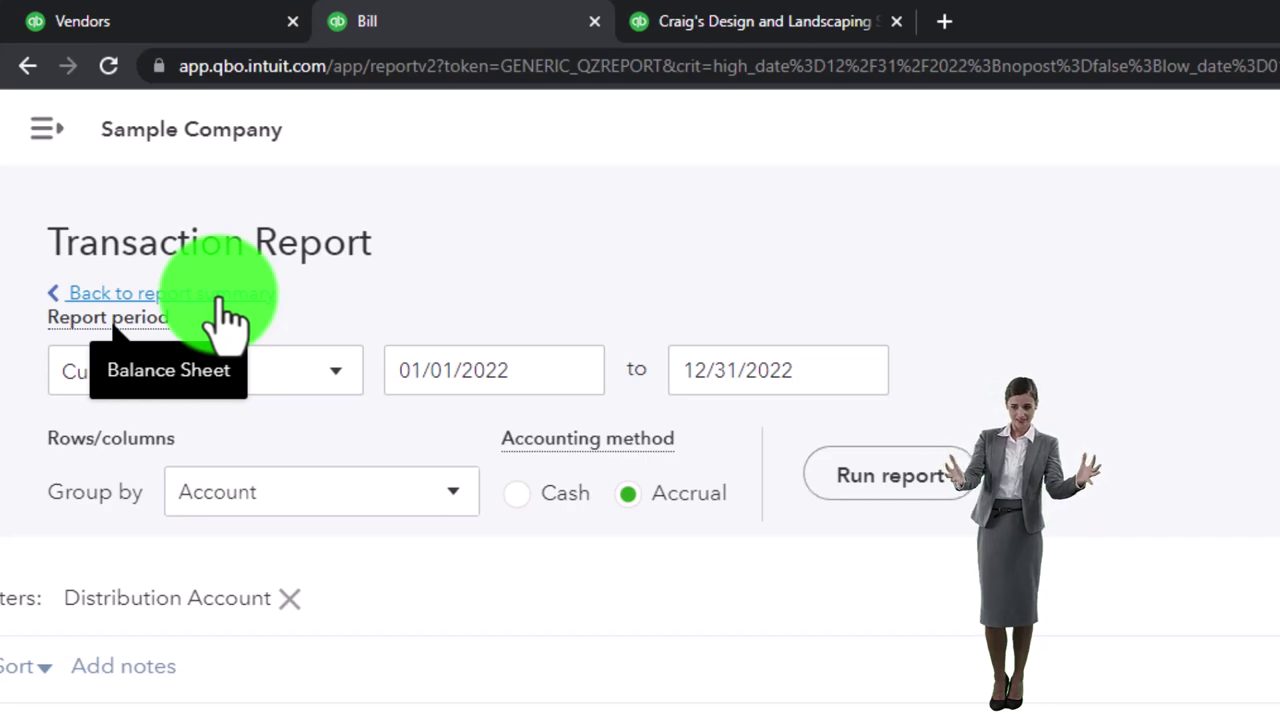
{"action": "left_click", "coordinate": [220, 300]}
{"action": "scroll", "coordinate": [43, 120], "scroll_direction": "down", "scroll_amount": 10}
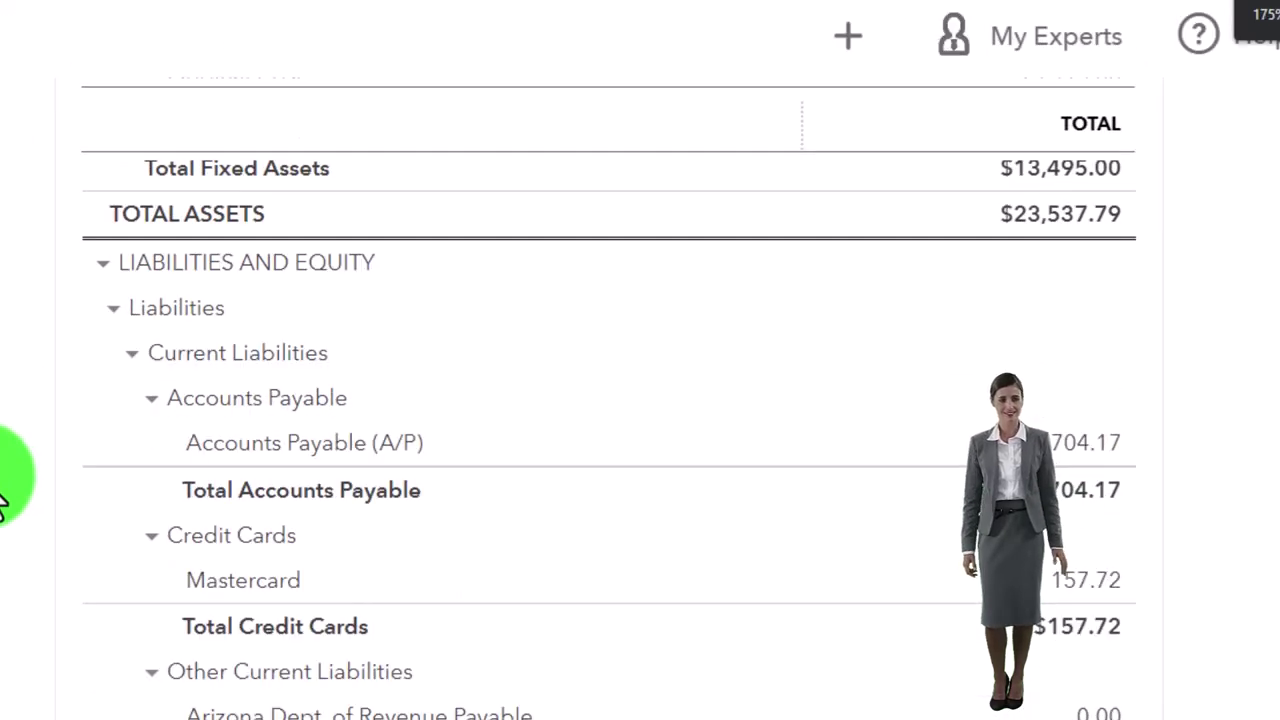
{"action": "scroll", "coordinate": [207, 311], "scroll_direction": "up", "scroll_amount": 4}
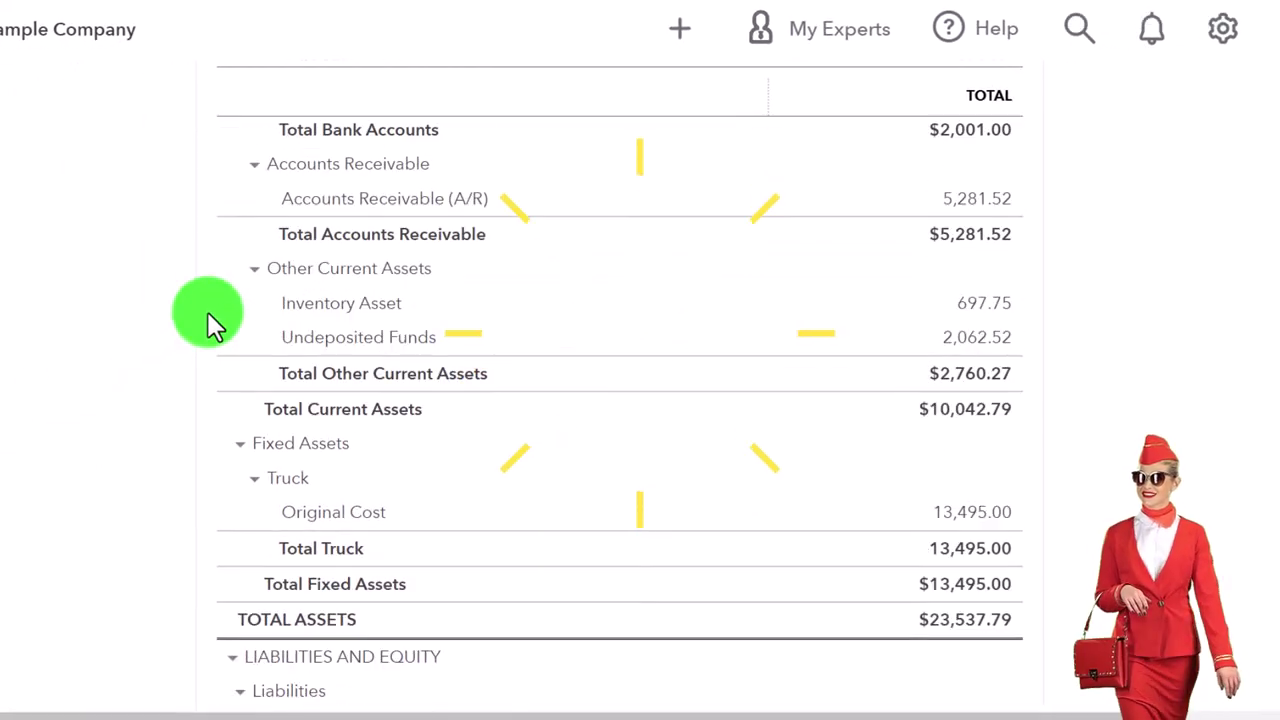
{"action": "scroll", "coordinate": [207, 311], "scroll_direction": "up", "scroll_amount": 2}
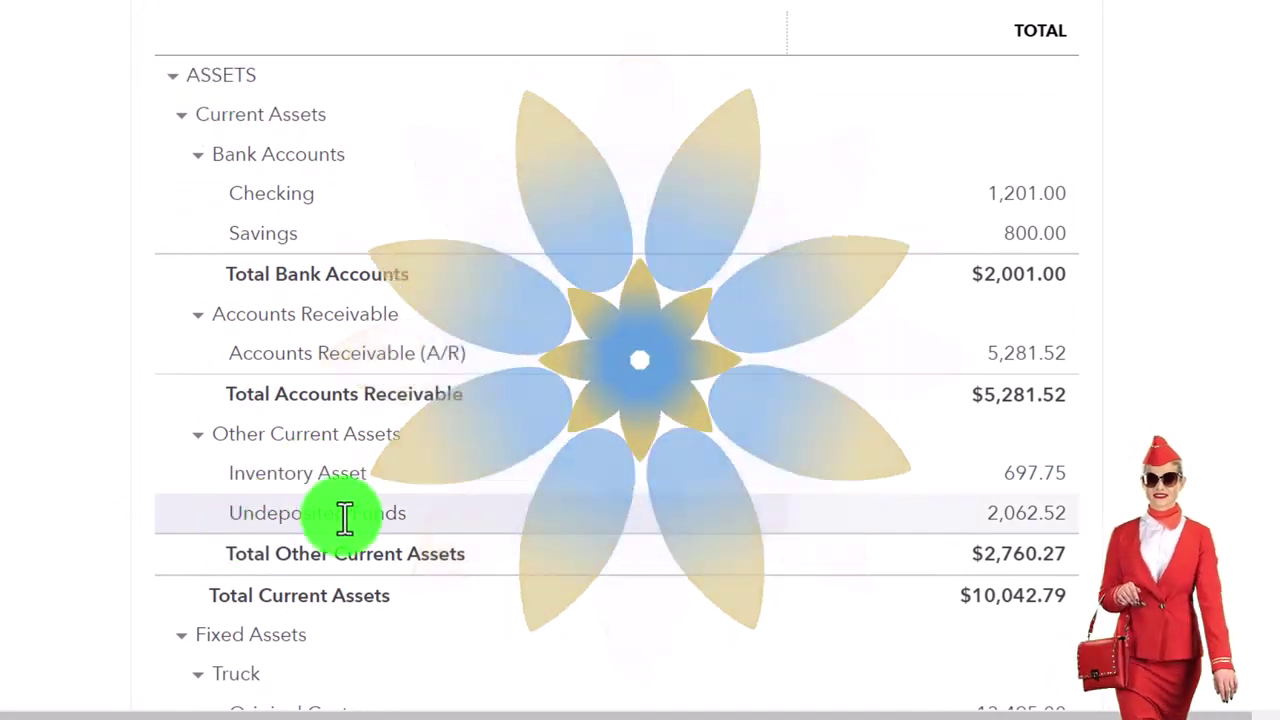
{"action": "left_click", "coordinate": [1032, 478]}
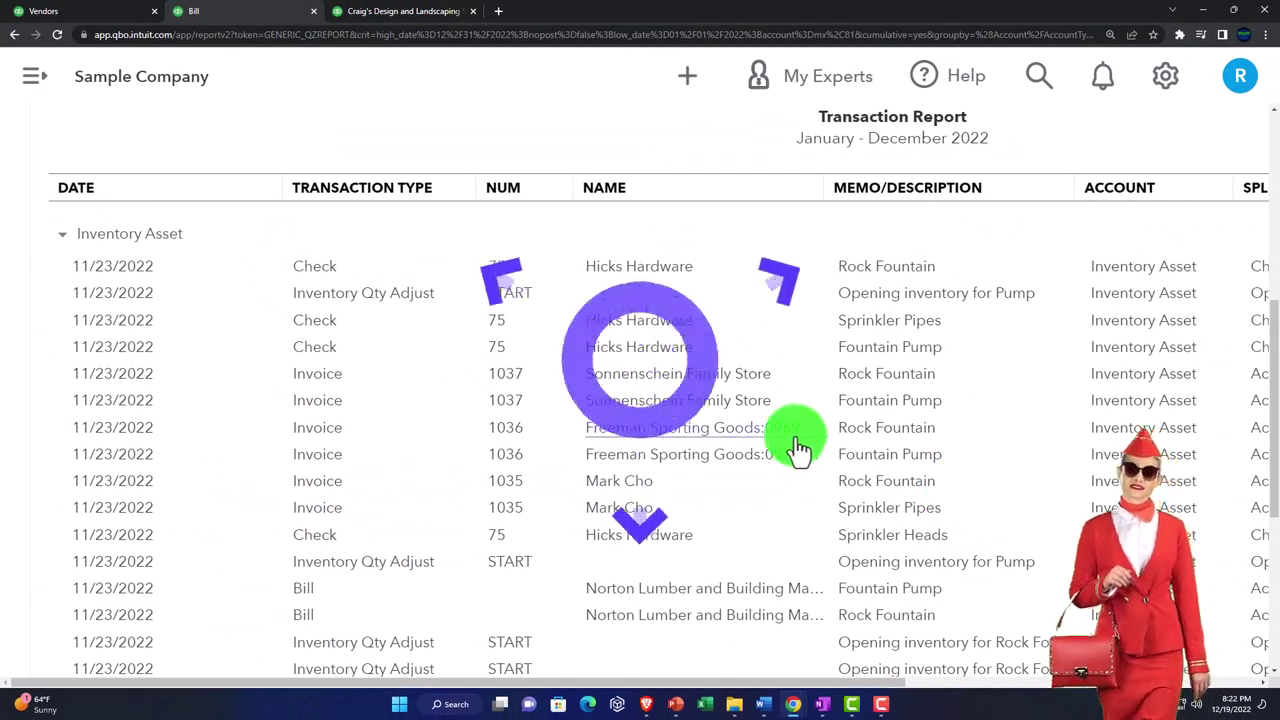
Open the AAA bill from its Fountain Pump line in the Inventory Asset detail, check the item amounts, and close it
{"action": "key", "text": "ctrl+minus"}
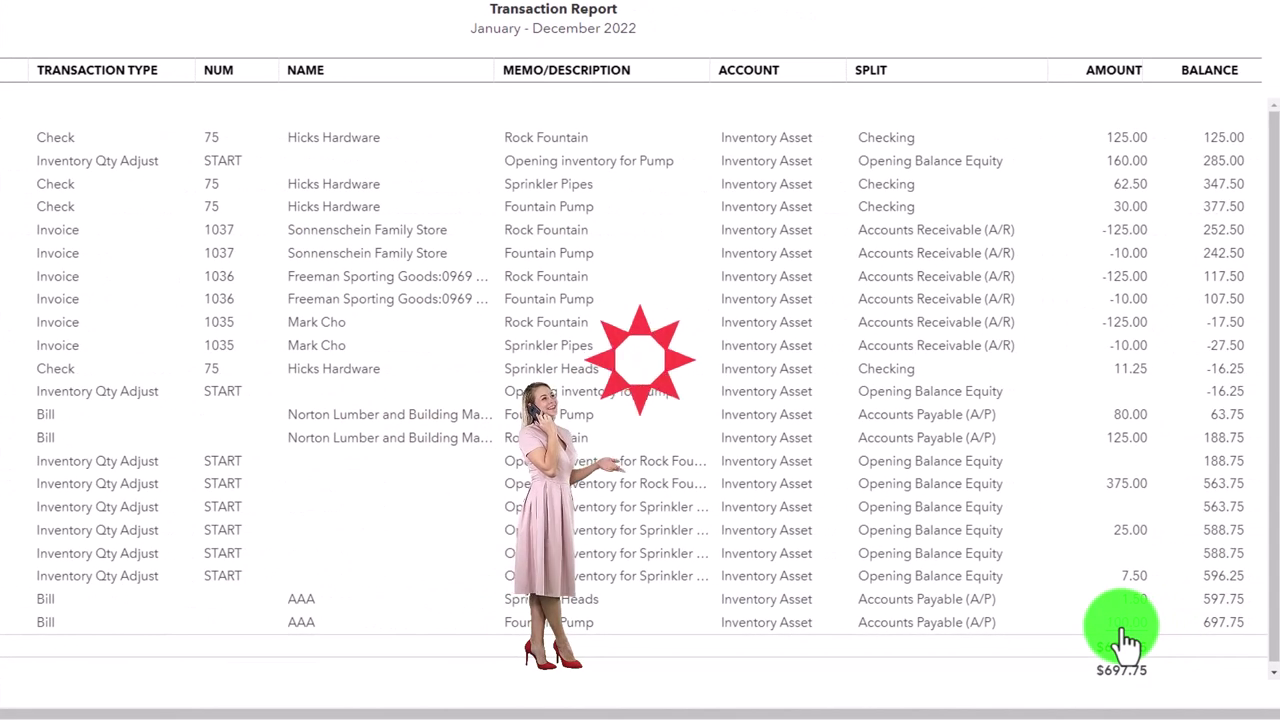
{"action": "left_click", "coordinate": [1122, 632]}
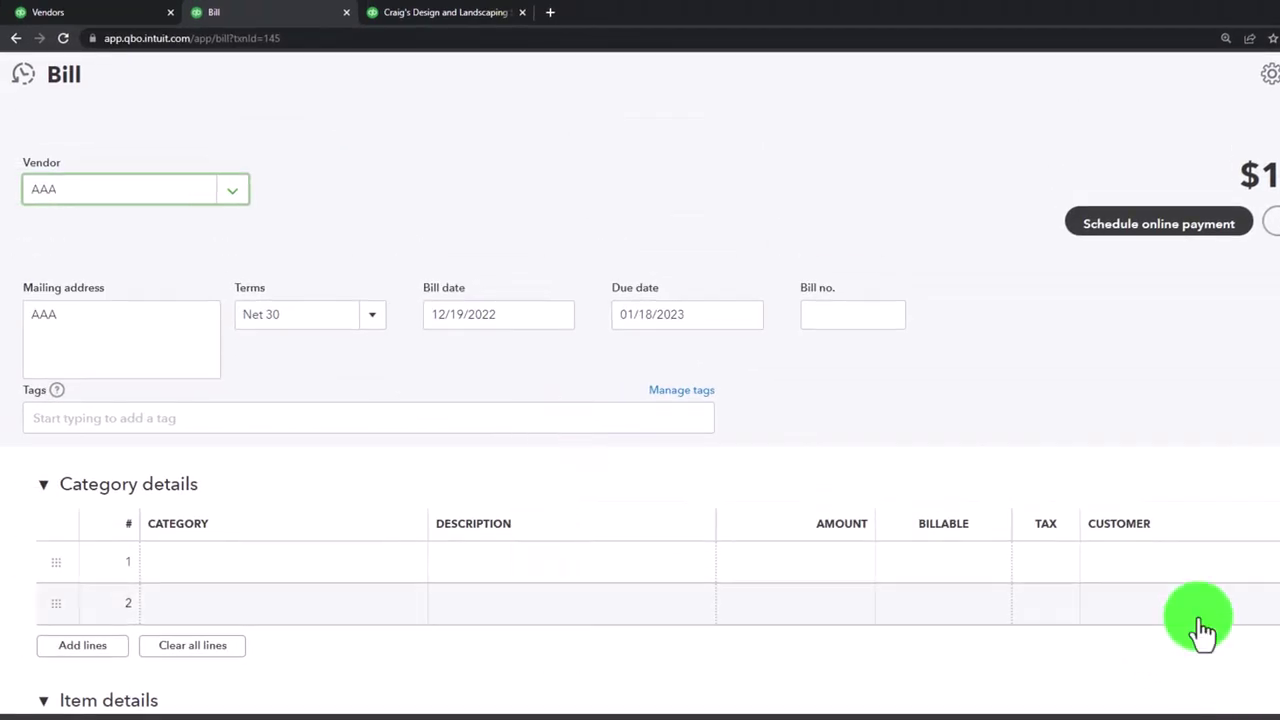
{"action": "scroll", "coordinate": [1040, 510], "scroll_direction": "down", "scroll_amount": 3}
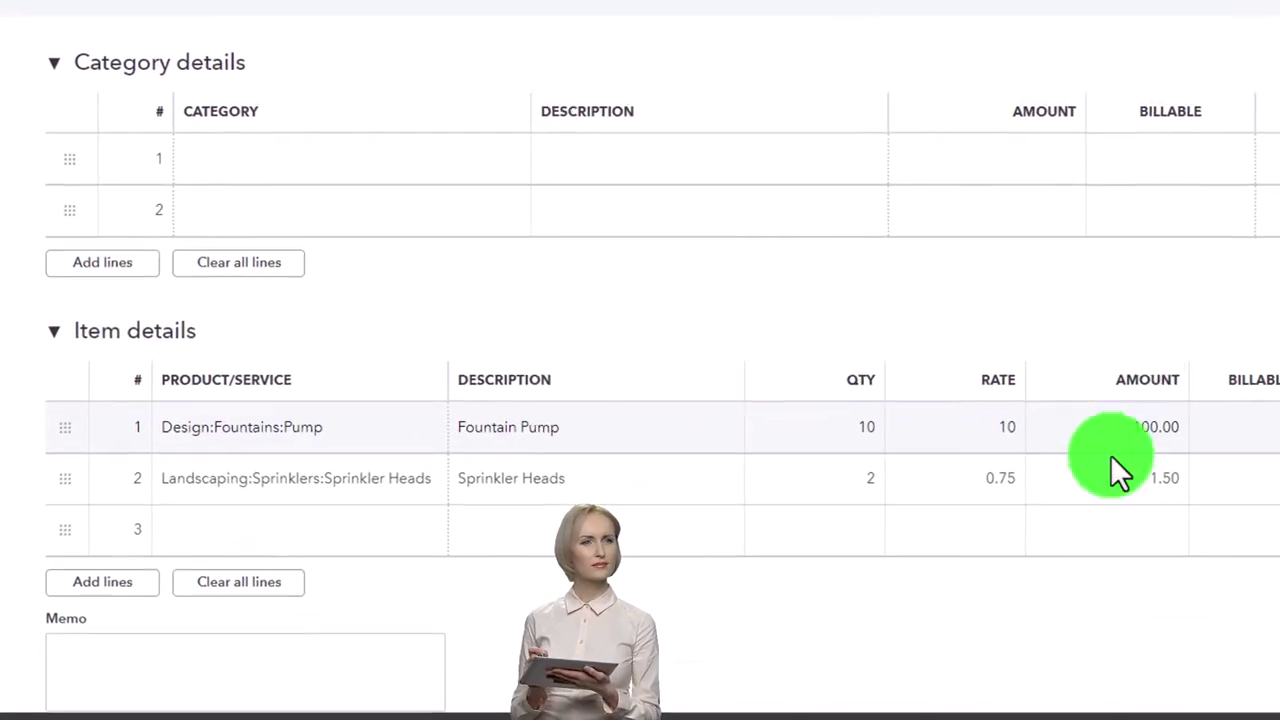
{"action": "left_click", "coordinate": [968, 468]}
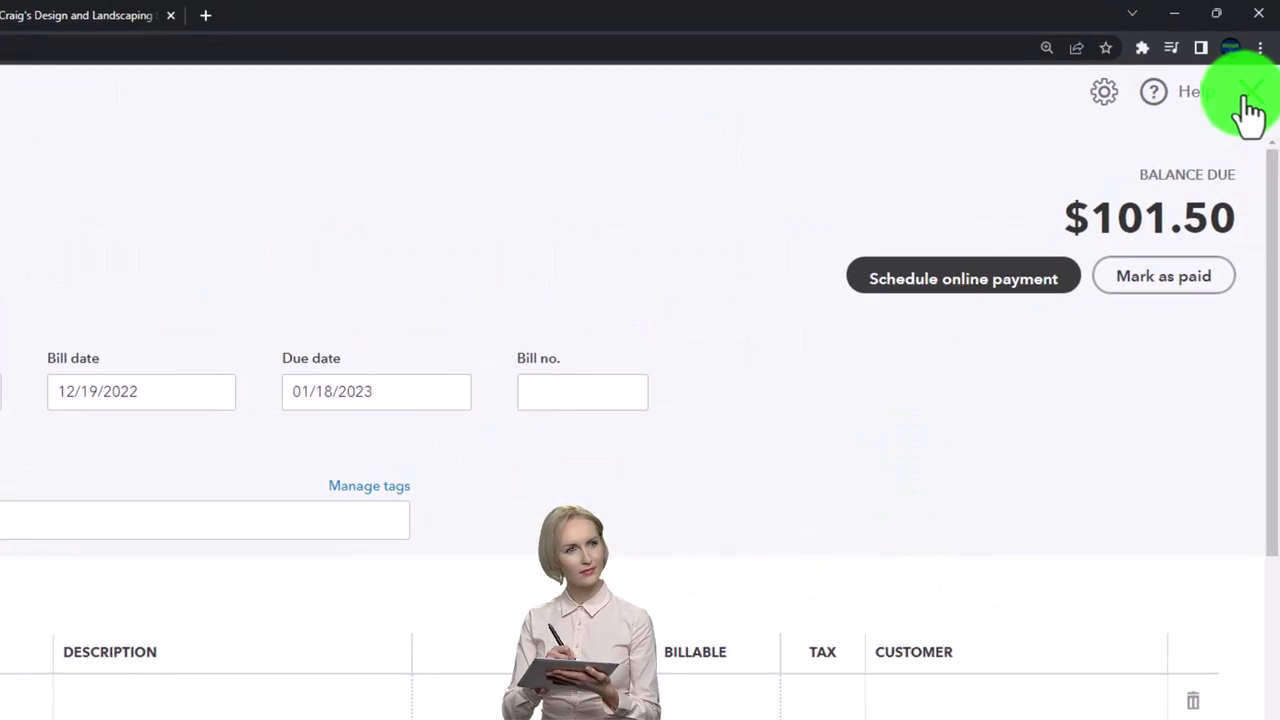
{"action": "left_click", "coordinate": [1252, 95]}
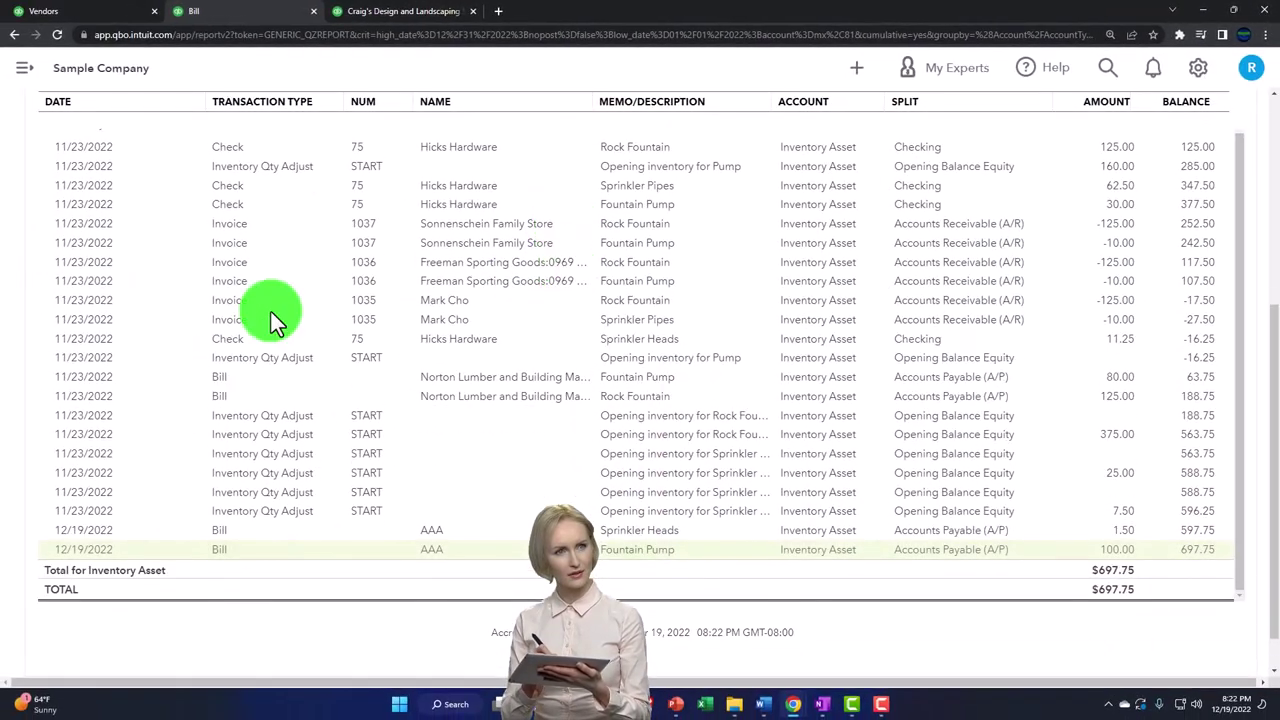
Return to the Balance Sheet summary and review it from Inventory Asset through Accounts Payable and the other current liabilities
{"action": "scroll", "coordinate": [57, 306], "scroll_direction": "up", "scroll_amount": 2}
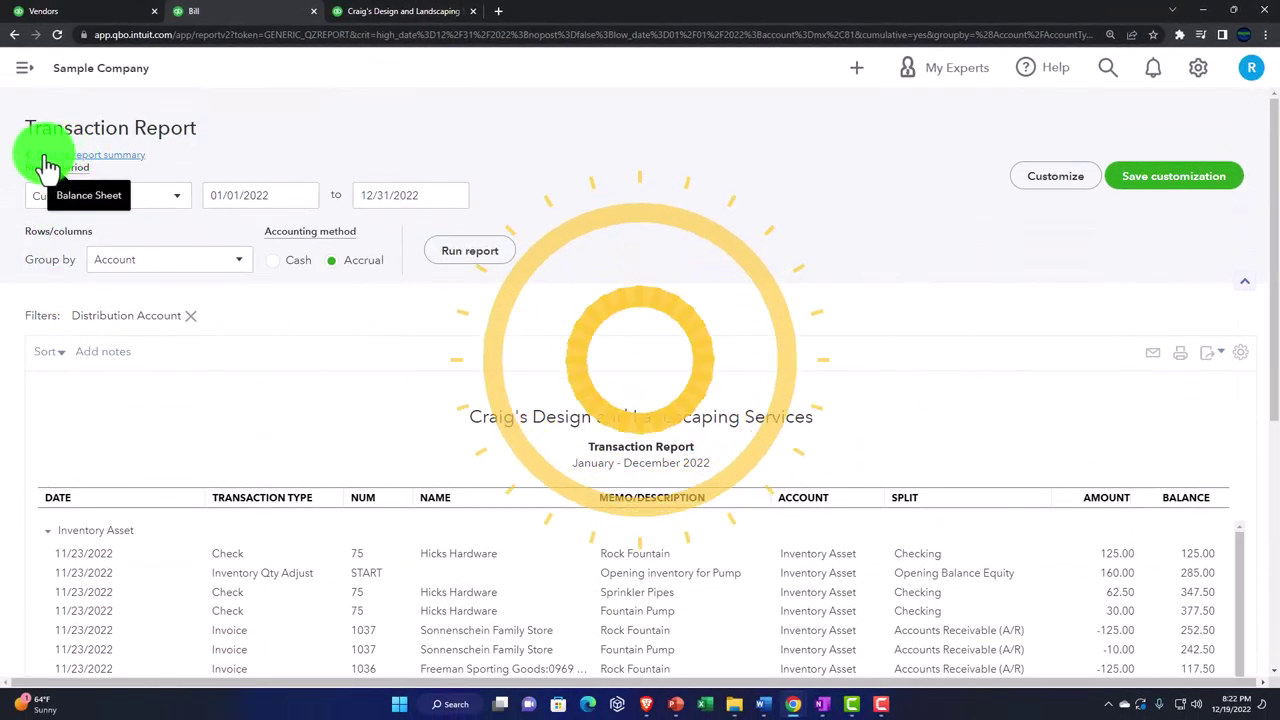
{"action": "left_click", "coordinate": [116, 160]}
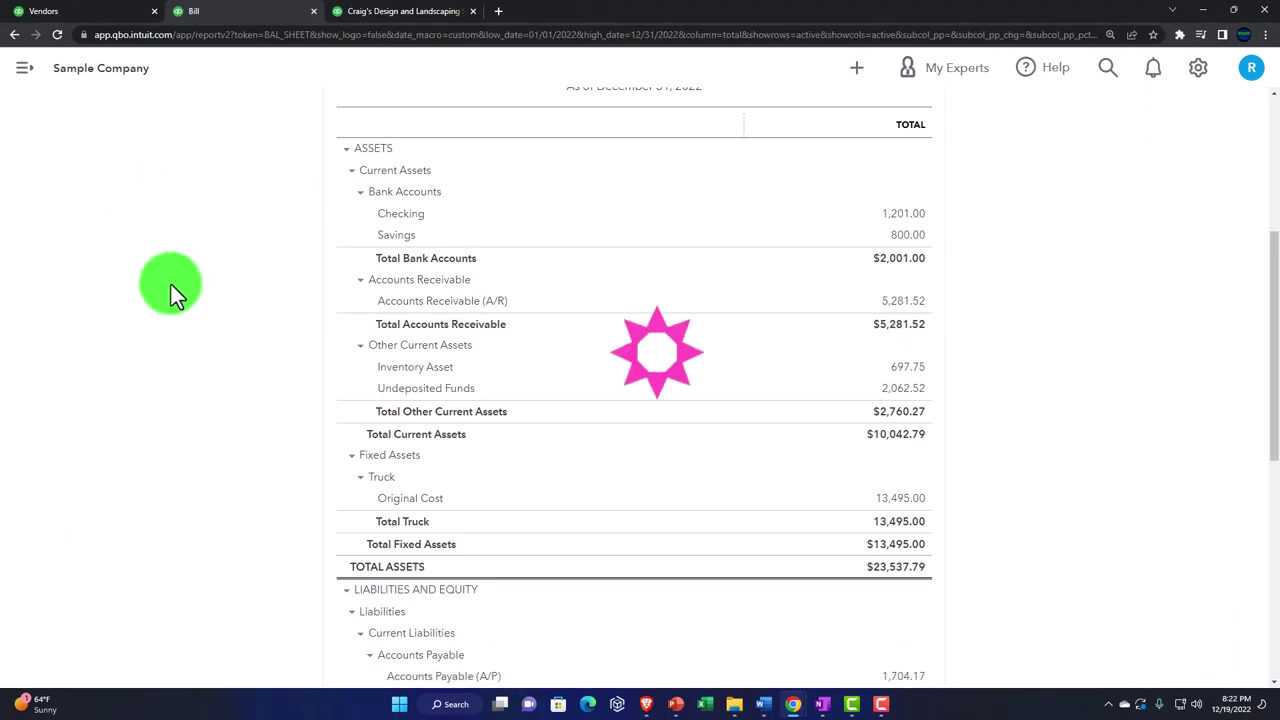
{"action": "key", "text": "ctrl+plus"}
{"action": "key", "text": "ctrl+plus"}
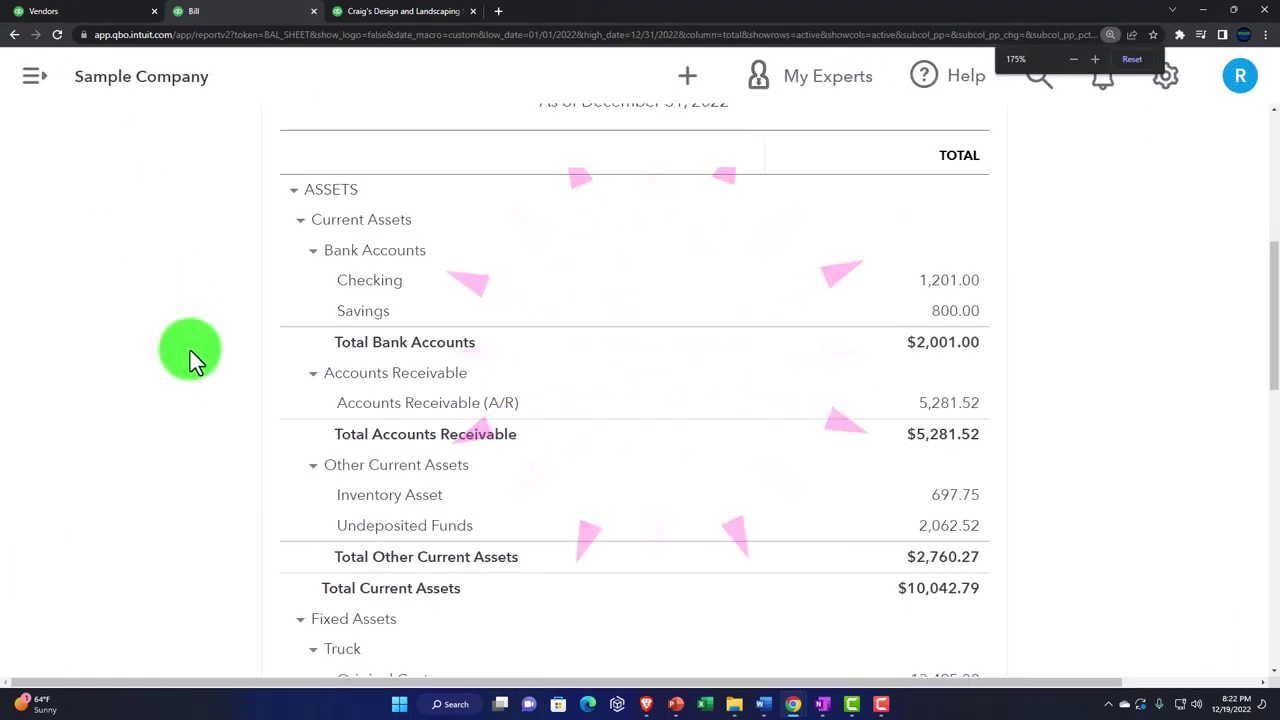
{"action": "scroll", "coordinate": [209, 370], "scroll_direction": "down", "scroll_amount": 5}
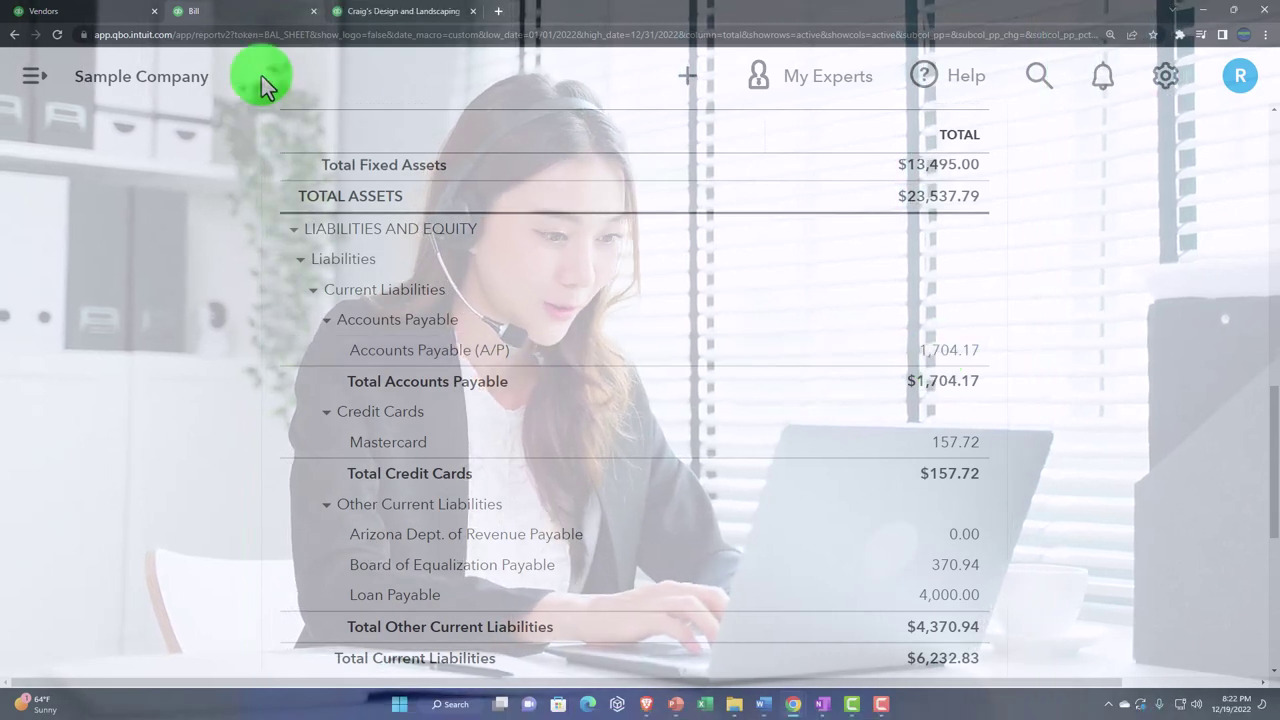
Switch from the Balance Sheet to the AAA vendor page and open the list of unpaid bills under Expenses
{"action": "left_click", "coordinate": [104, 14]}
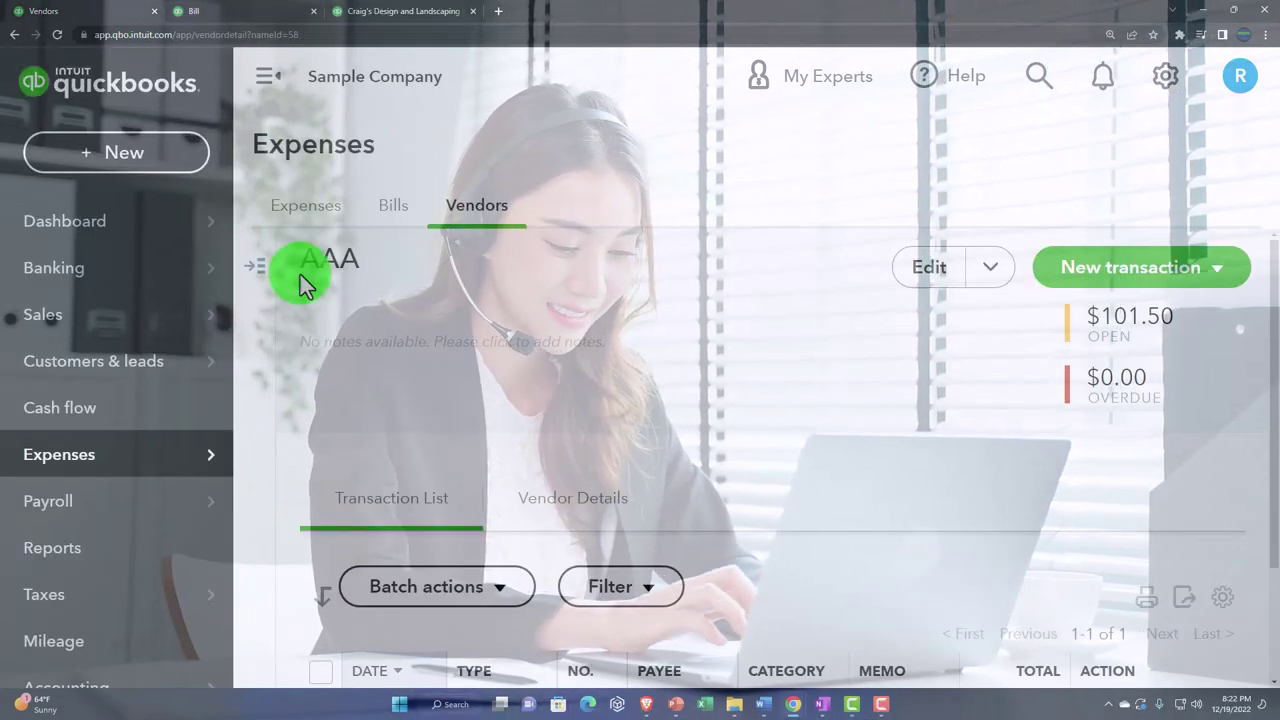
{"action": "key", "text": "ctrl+minus"}
{"action": "key", "text": "ctrl+minus"}
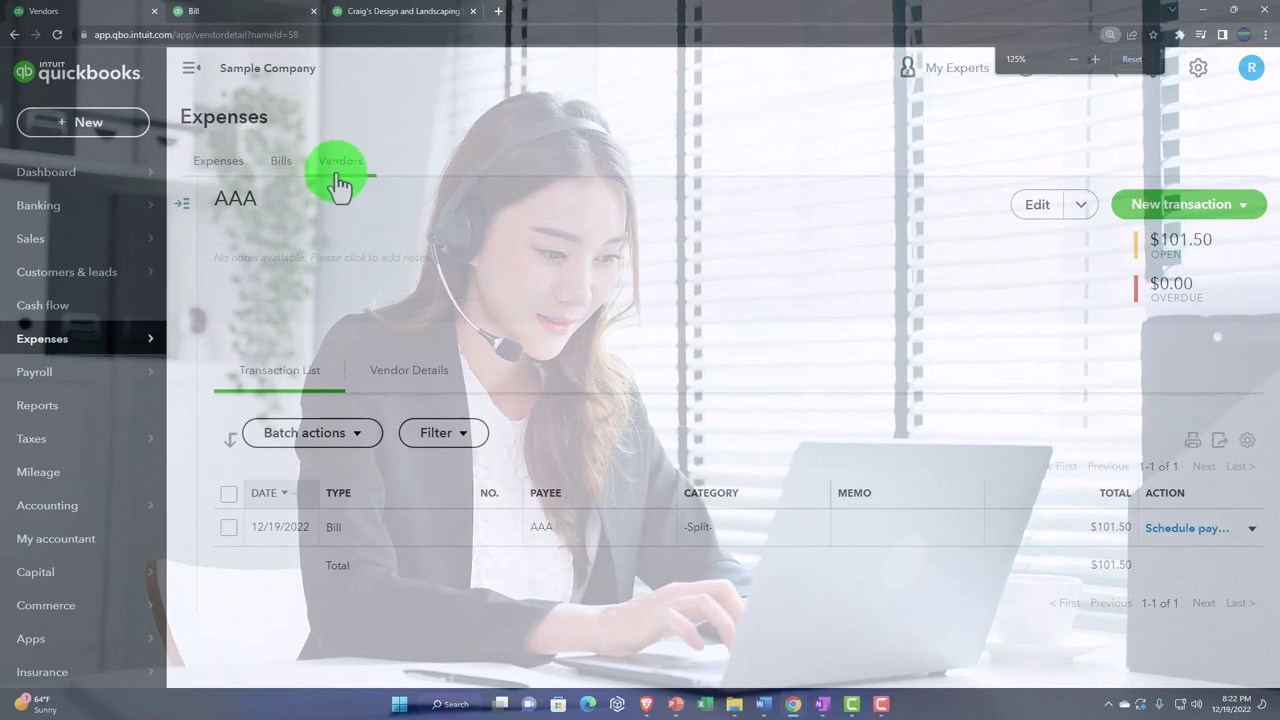
{"action": "left_click", "coordinate": [278, 163]}
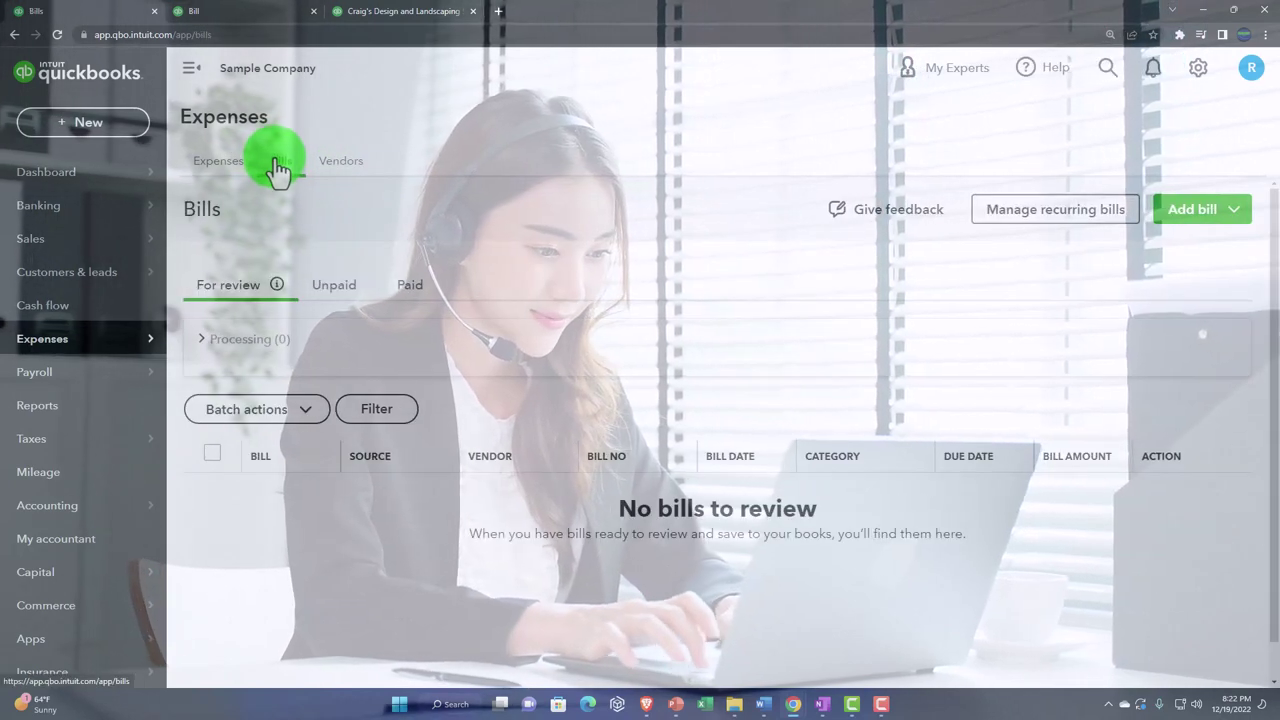
{"action": "left_click", "coordinate": [335, 292]}
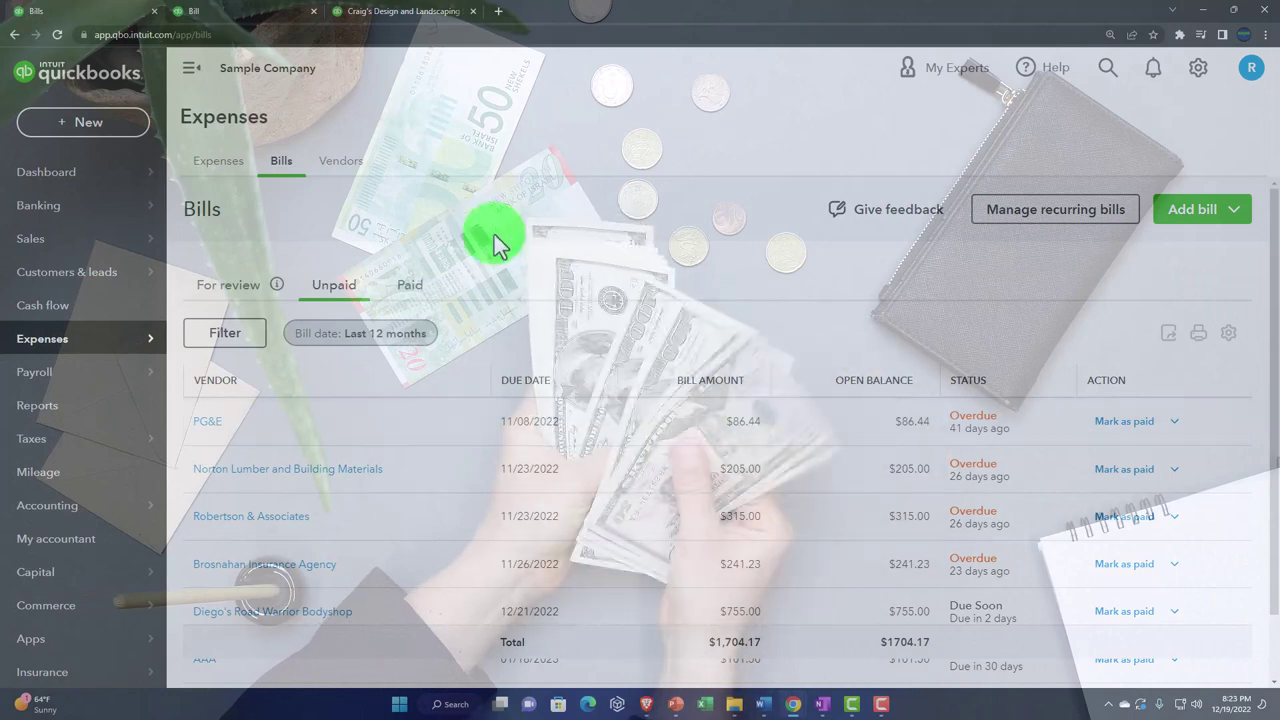
Check the Balance Sheet again and duplicate the browser tab holding the Profit and Loss report
{"action": "left_click", "coordinate": [237, 17]}
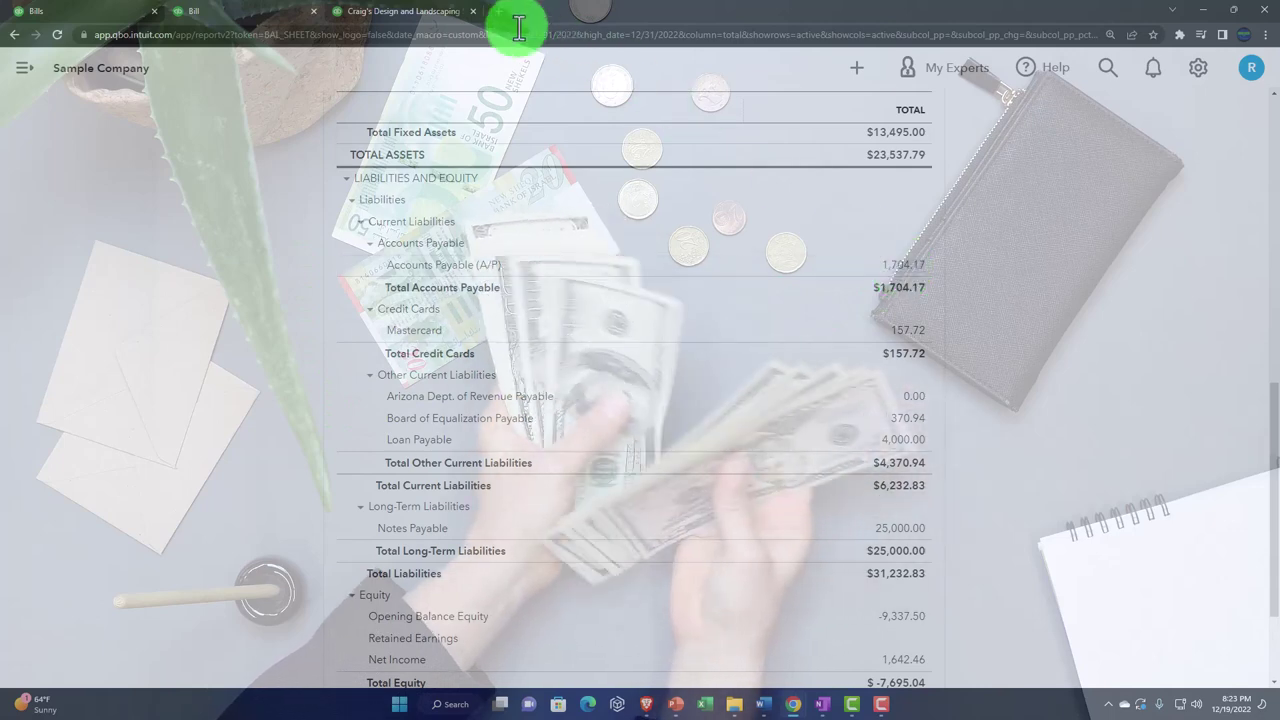
{"action": "left_click", "coordinate": [425, 20]}
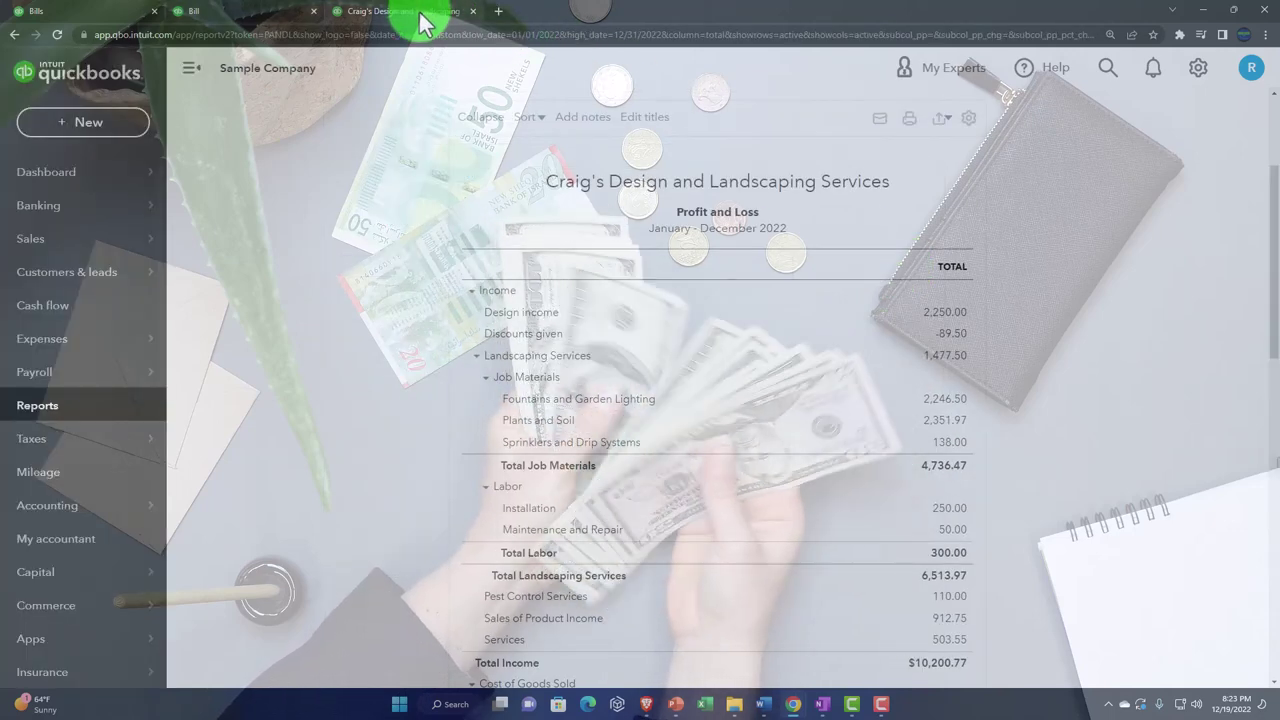
{"action": "right_click", "coordinate": [424, 18]}
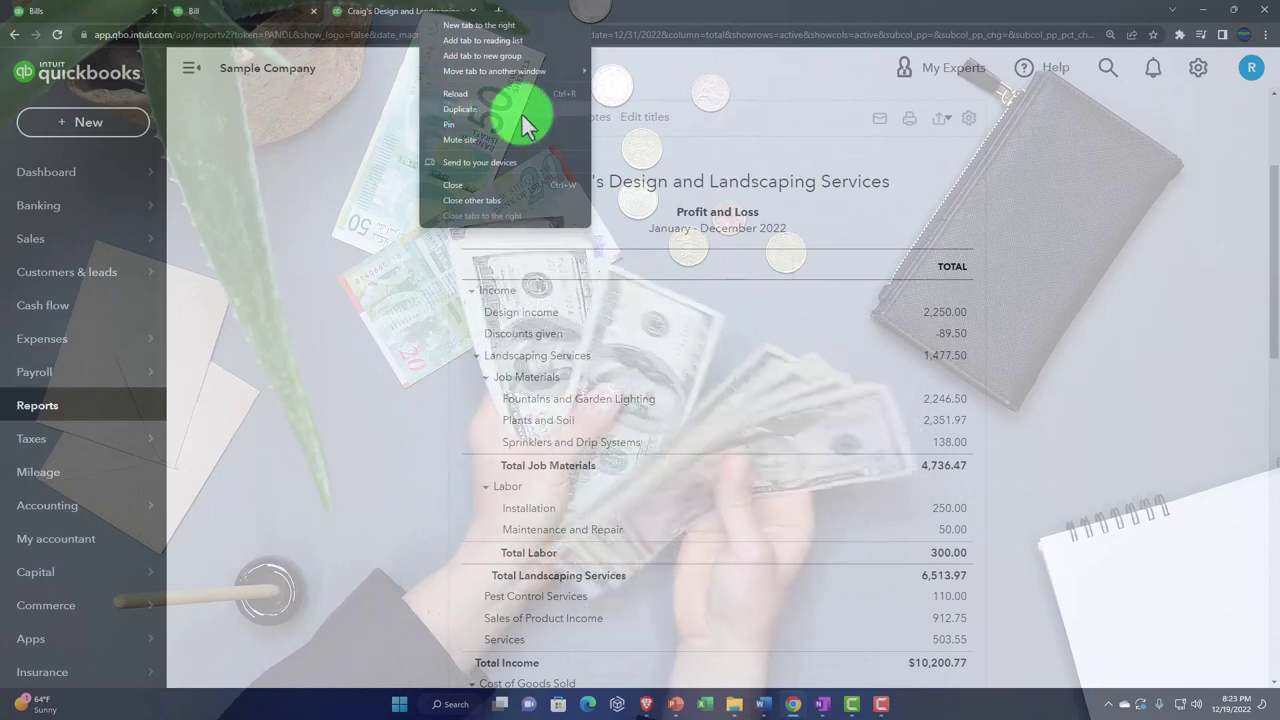
{"action": "left_click", "coordinate": [521, 110]}
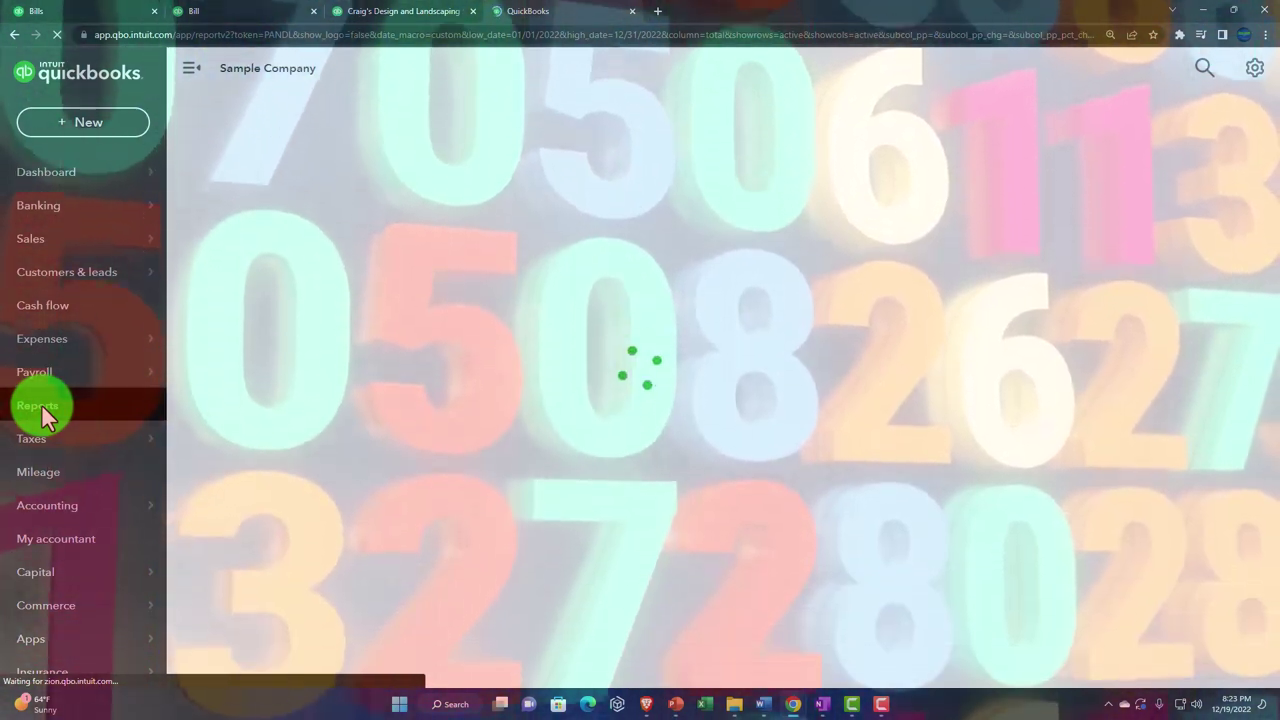
In the duplicated tab, open the Accounts payable aging summary from the What you owe group of the standard reports
{"action": "left_click", "coordinate": [41, 408]}
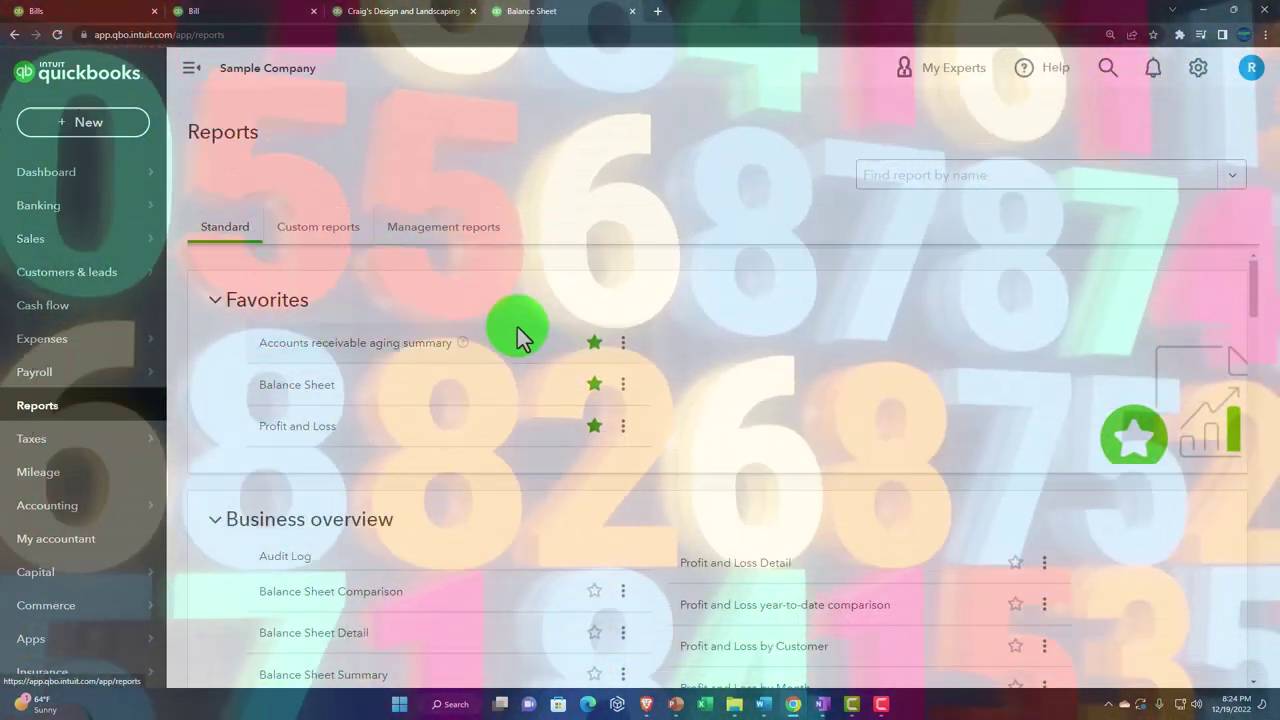
{"action": "scroll", "coordinate": [539, 346], "scroll_direction": "down", "scroll_amount": 1}
{"action": "scroll", "coordinate": [539, 350], "scroll_direction": "down", "scroll_amount": 5}
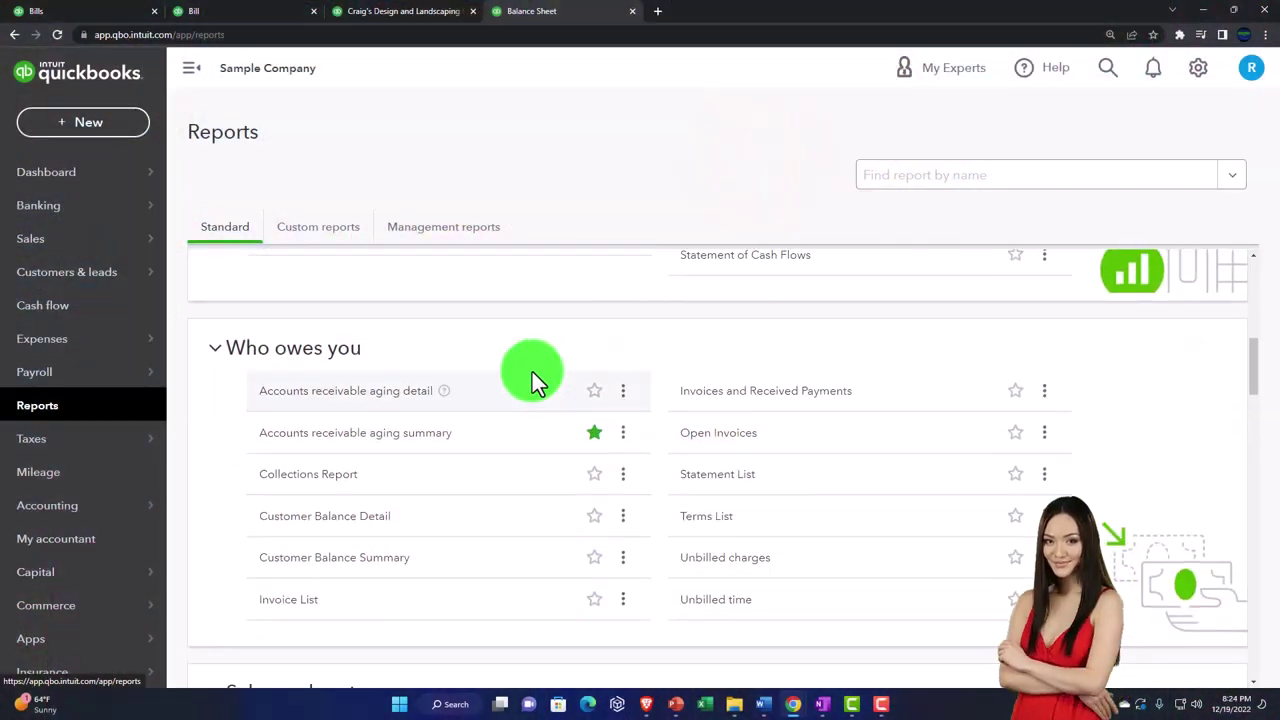
{"action": "scroll", "coordinate": [532, 372], "scroll_direction": "down", "scroll_amount": 5}
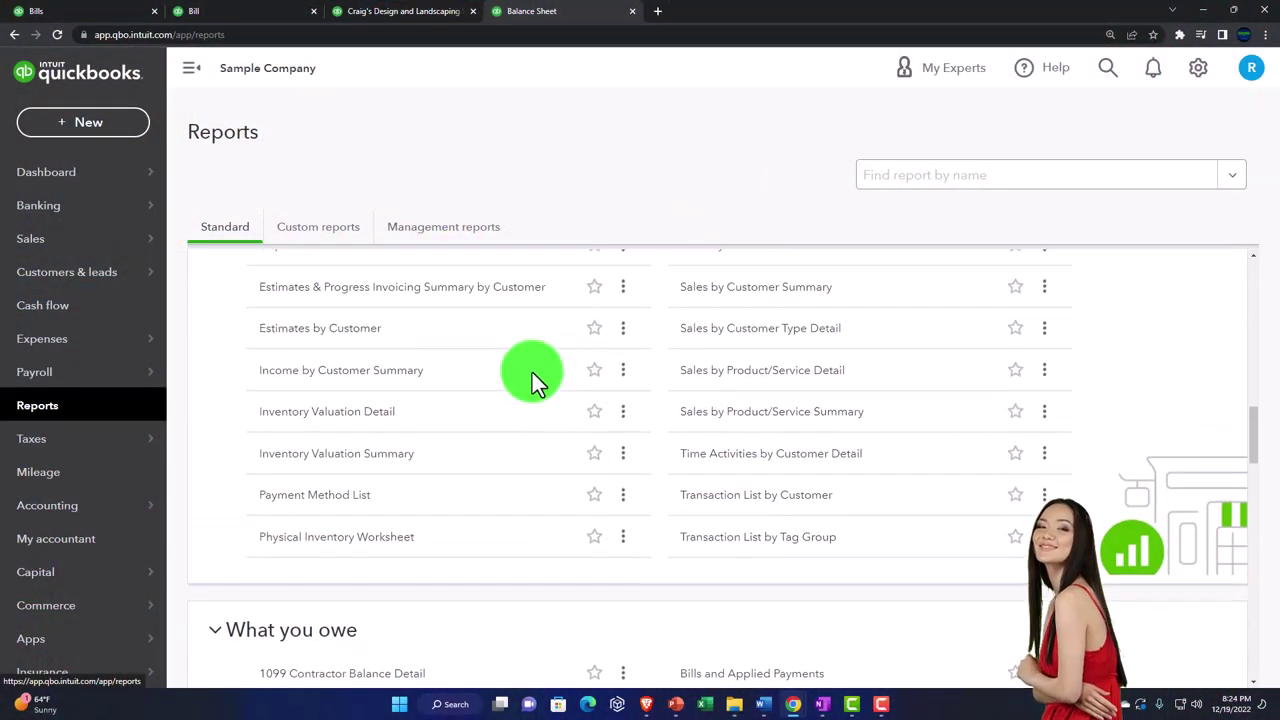
{"action": "scroll", "coordinate": [532, 372], "scroll_direction": "down", "scroll_amount": 3}
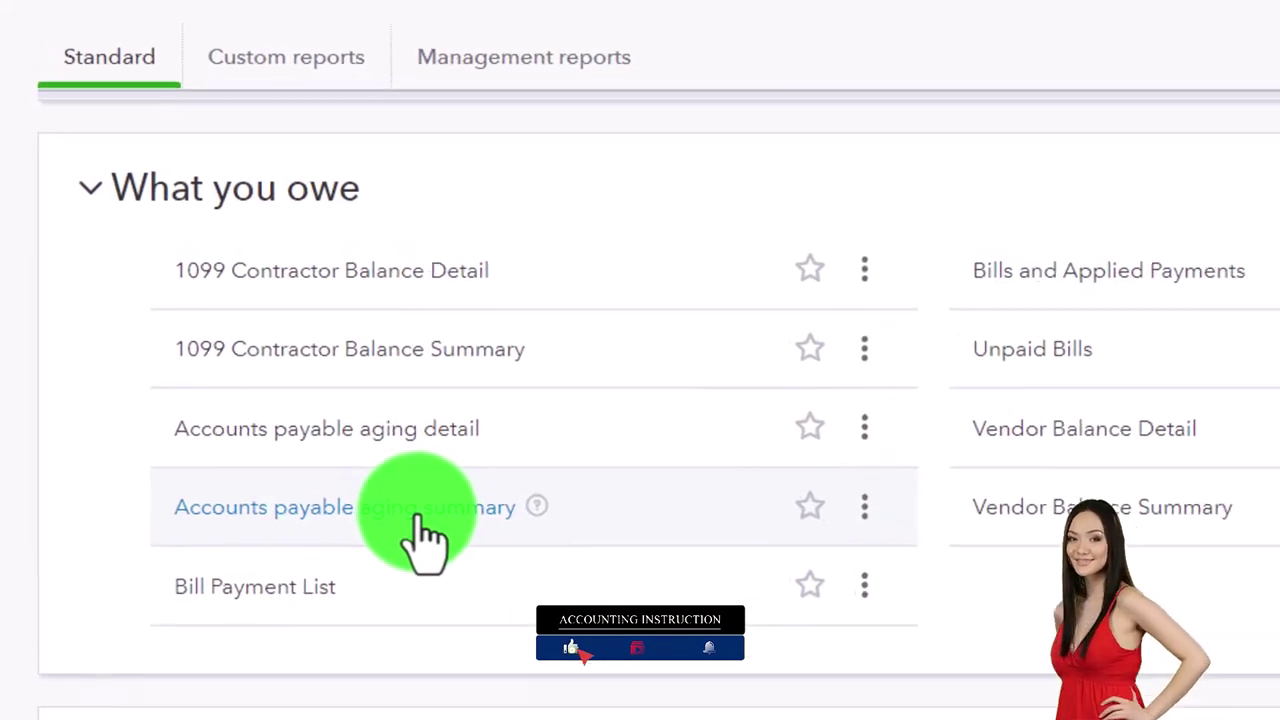
{"action": "left_click", "coordinate": [1155, 478]}
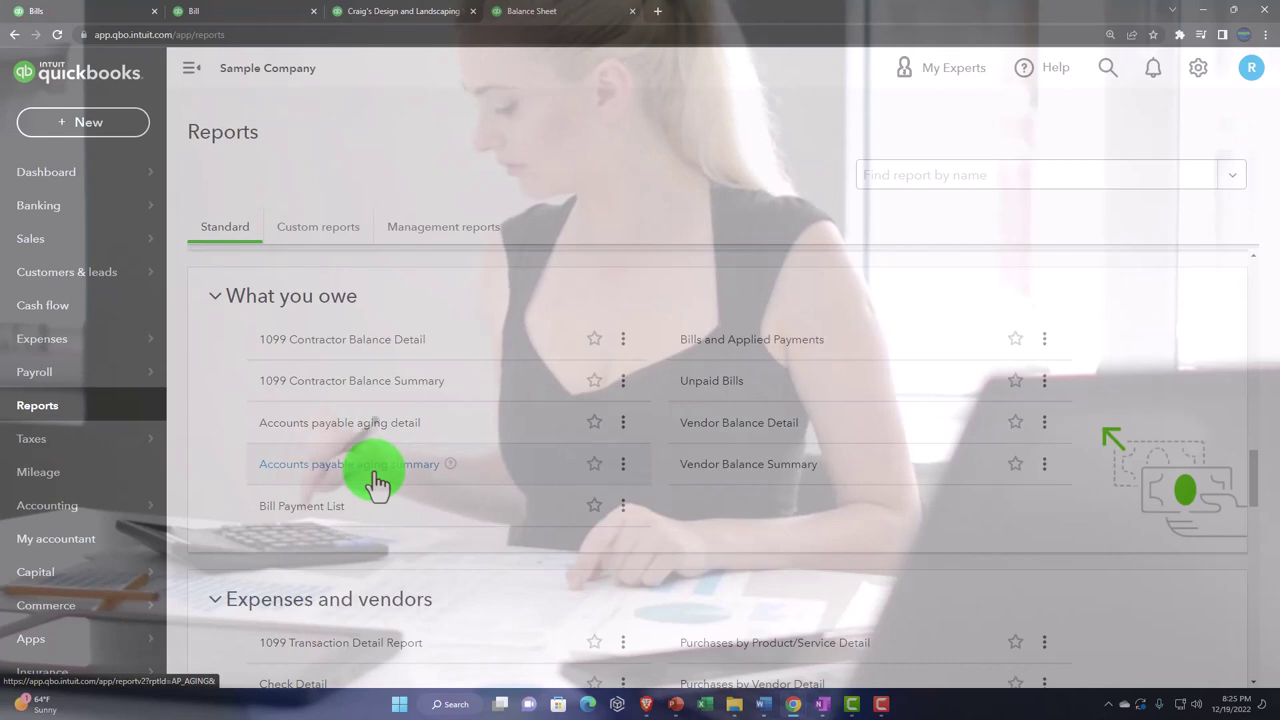
{"action": "left_click", "coordinate": [375, 474]}
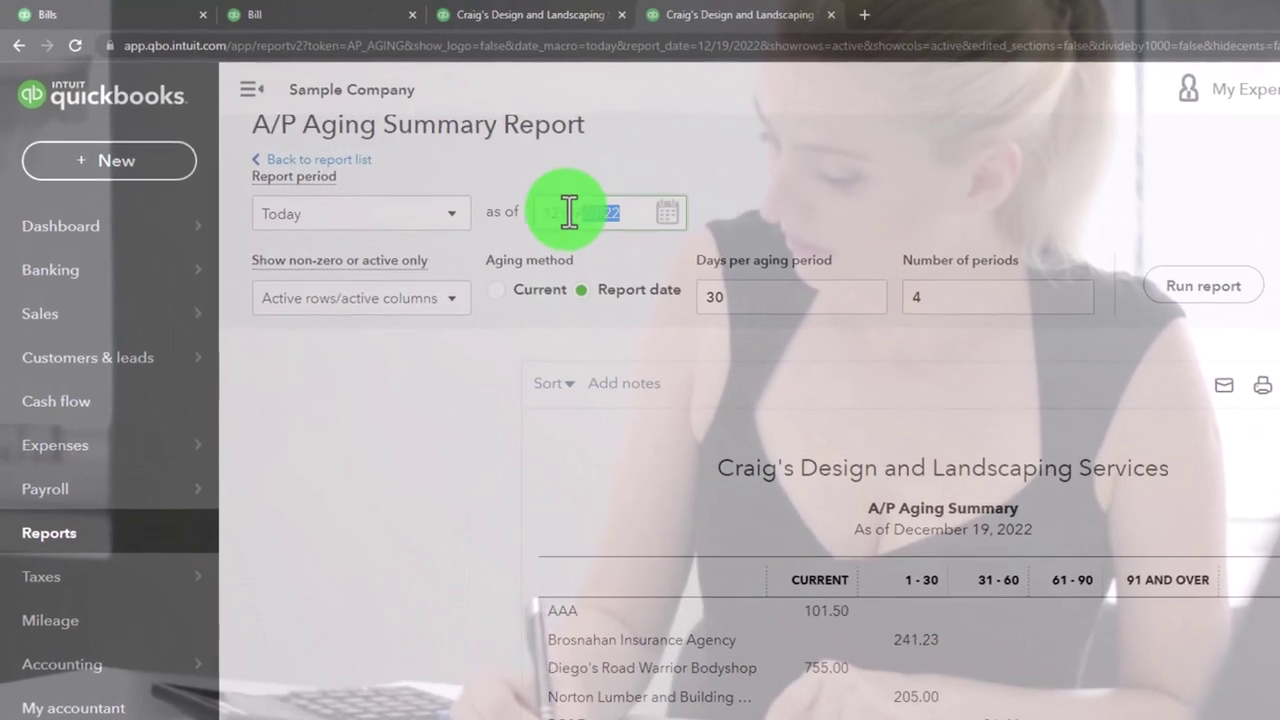
Set the A/P Aging Summary's as-of date to 12/31/22 and review the vendor balances by aging period
{"action": "left_click", "coordinate": [531, 179]}
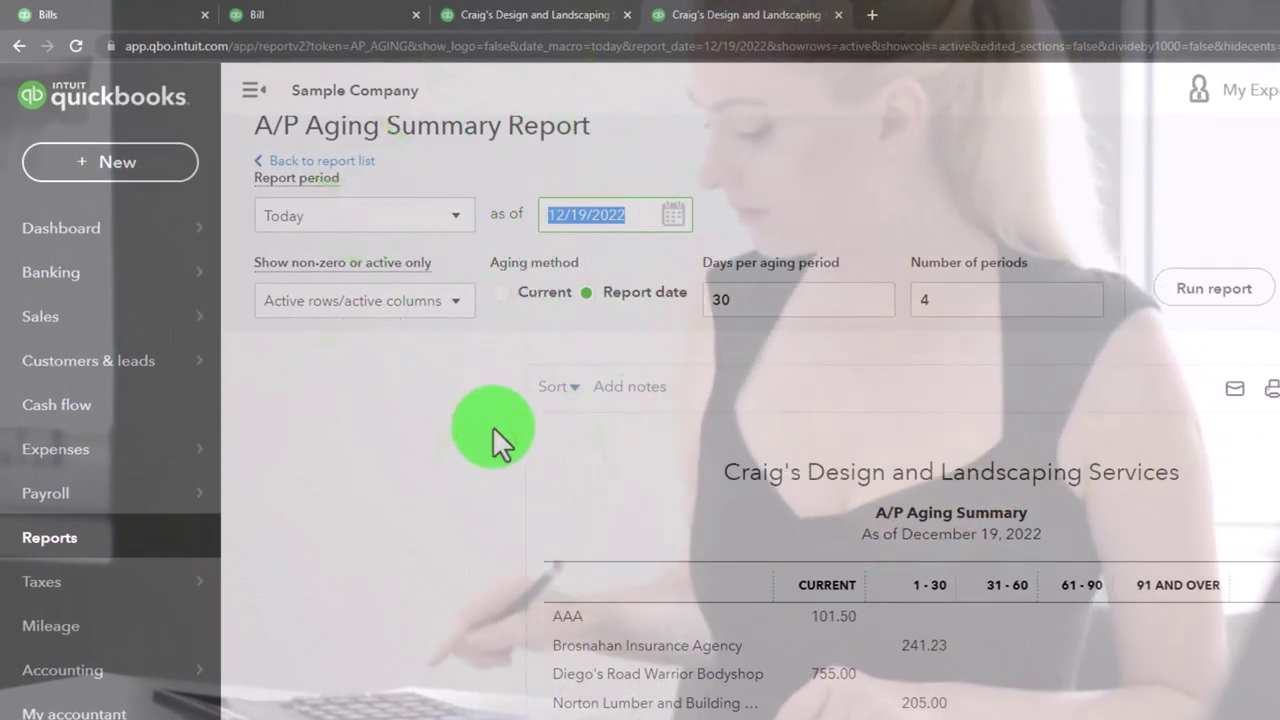
{"action": "type", "text": "123122"}
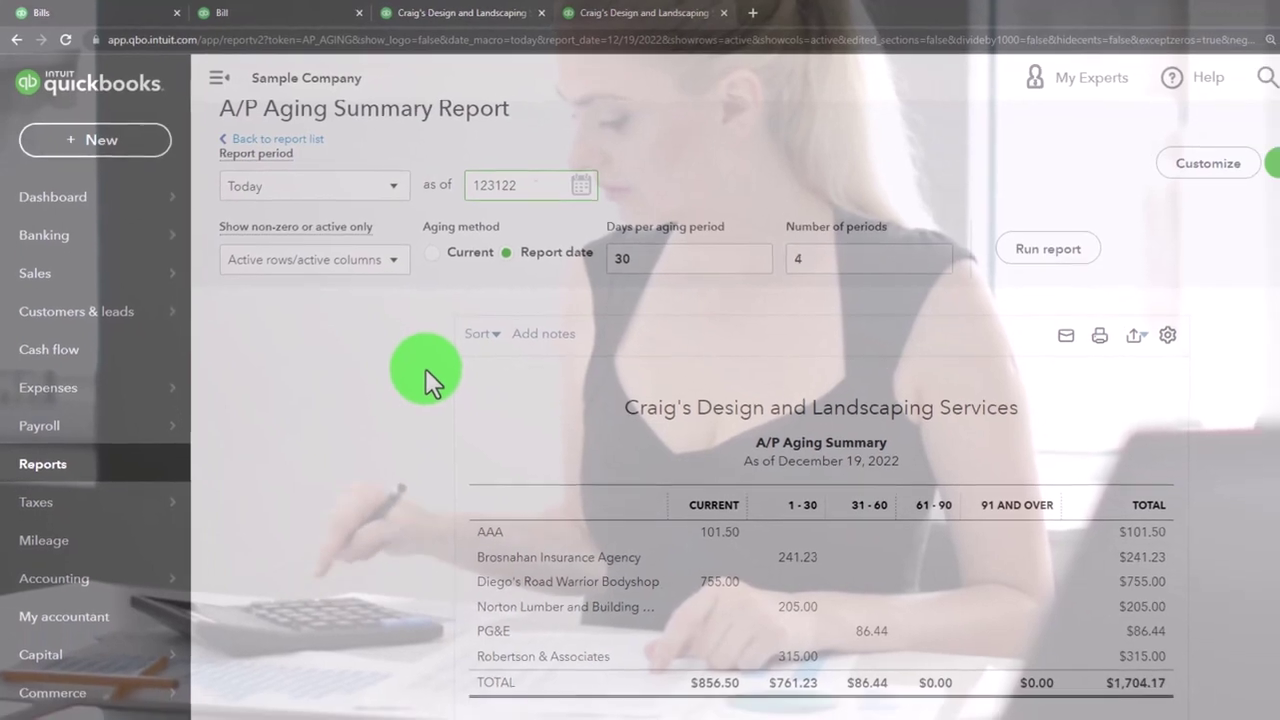
{"action": "left_click", "coordinate": [425, 368]}
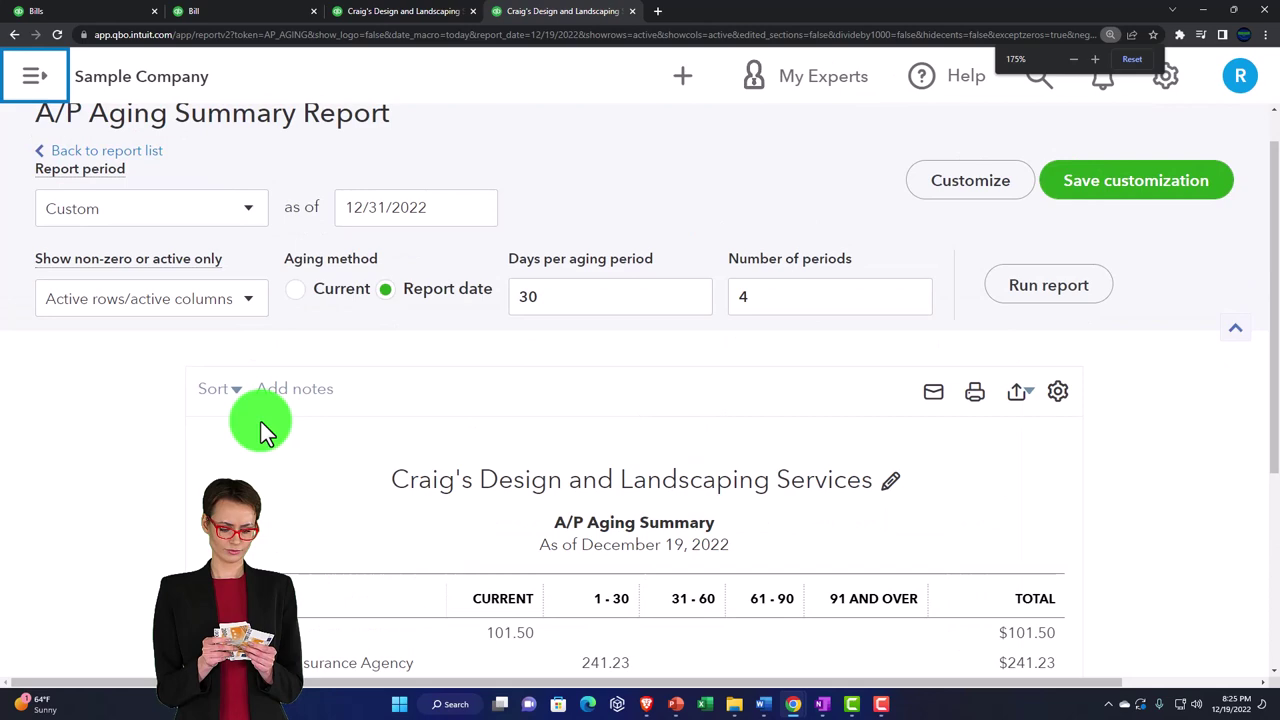
{"action": "scroll", "coordinate": [261, 422], "scroll_direction": "down", "scroll_amount": 3}
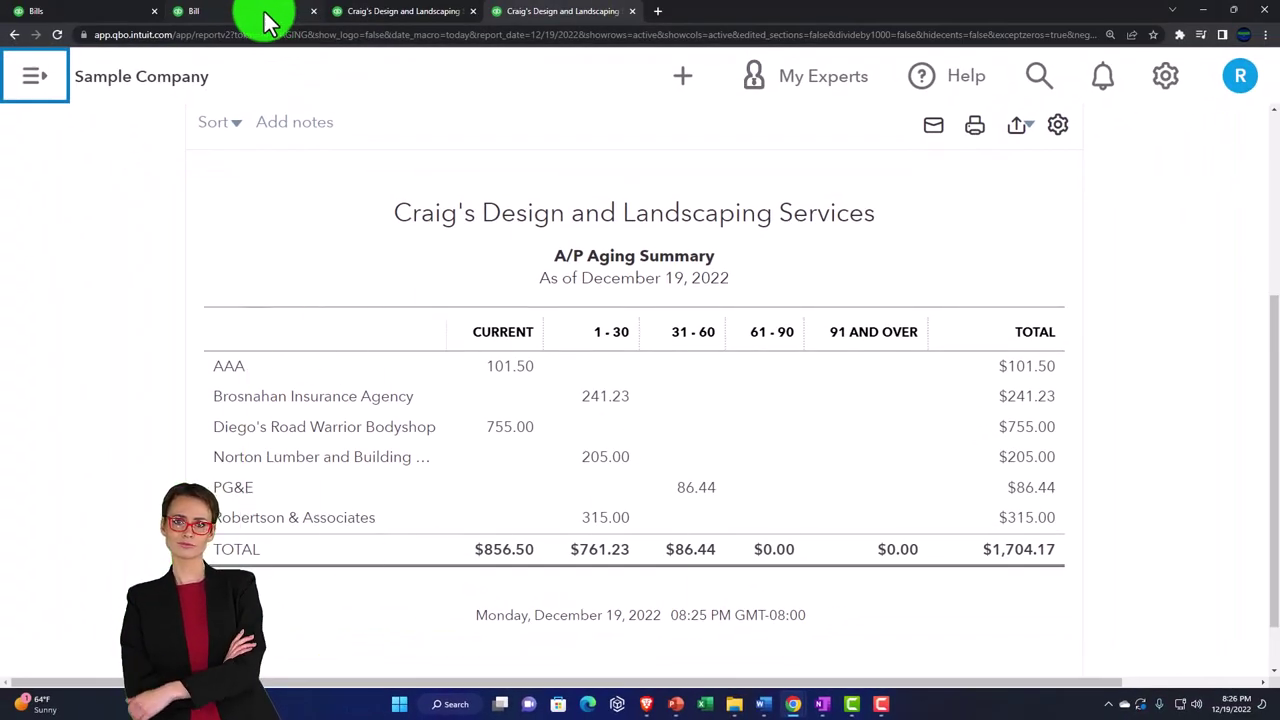
Compare Accounts Payable on the Balance Sheet with the unpaid bills list and the A/P Aging Summary total
{"action": "key", "text": "ctrl+Tab"}
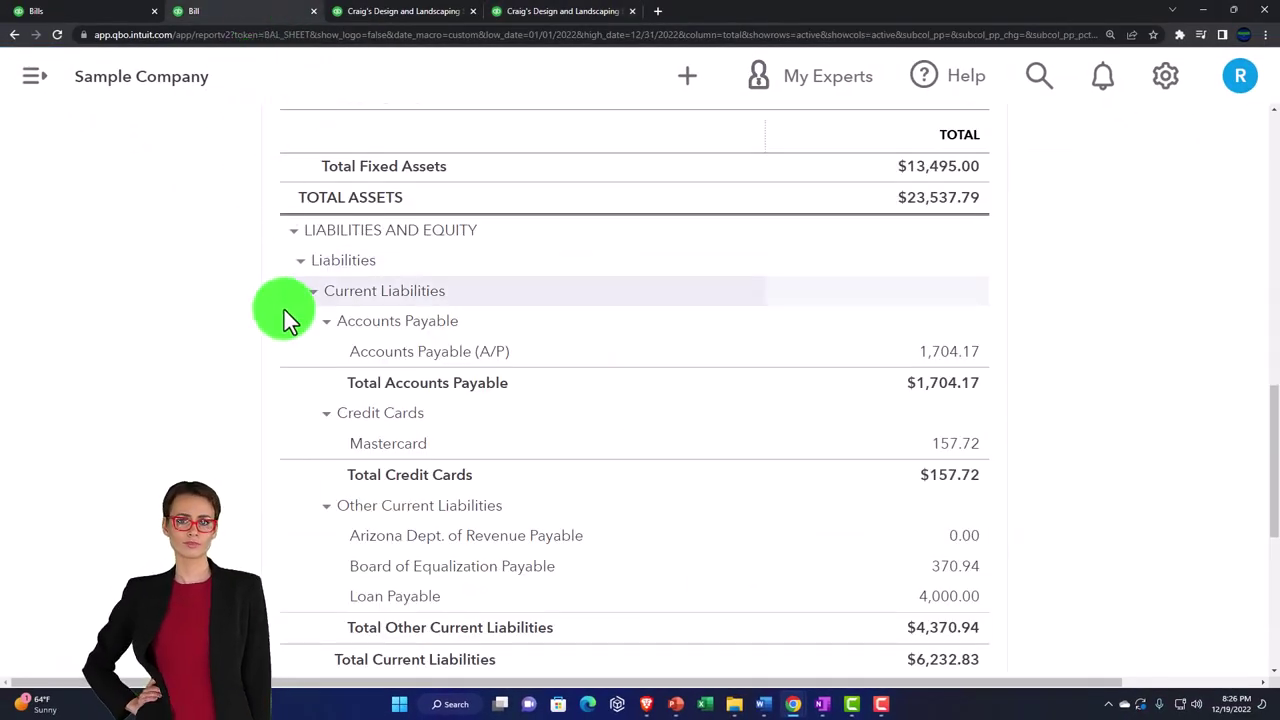
{"action": "left_click", "coordinate": [929, 366]}
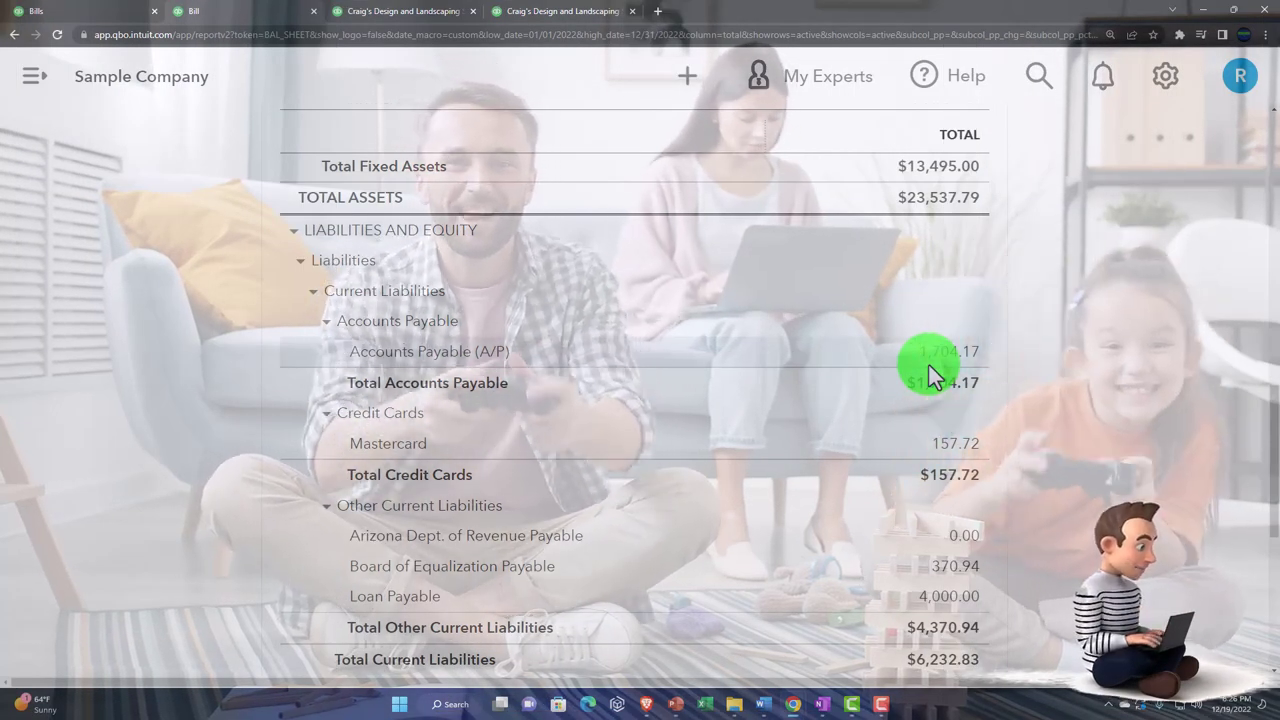
{"action": "left_click", "coordinate": [35, 11]}
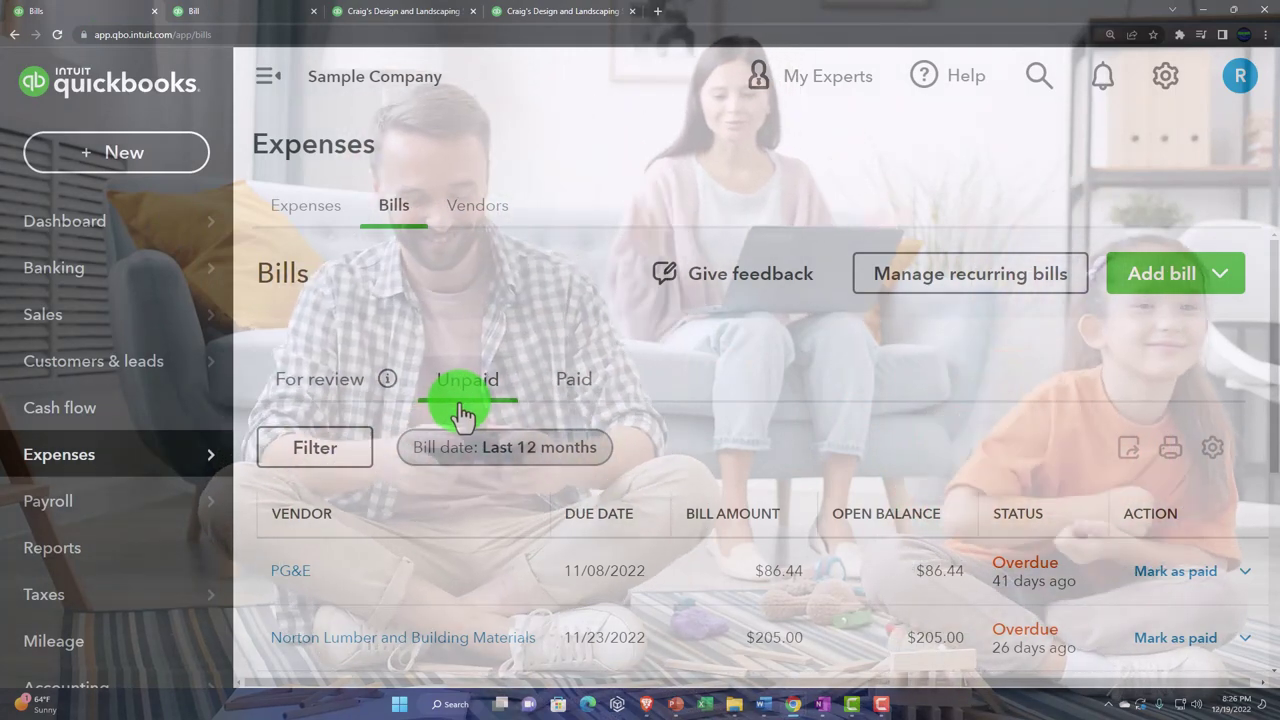
{"action": "left_click", "coordinate": [258, 12]}
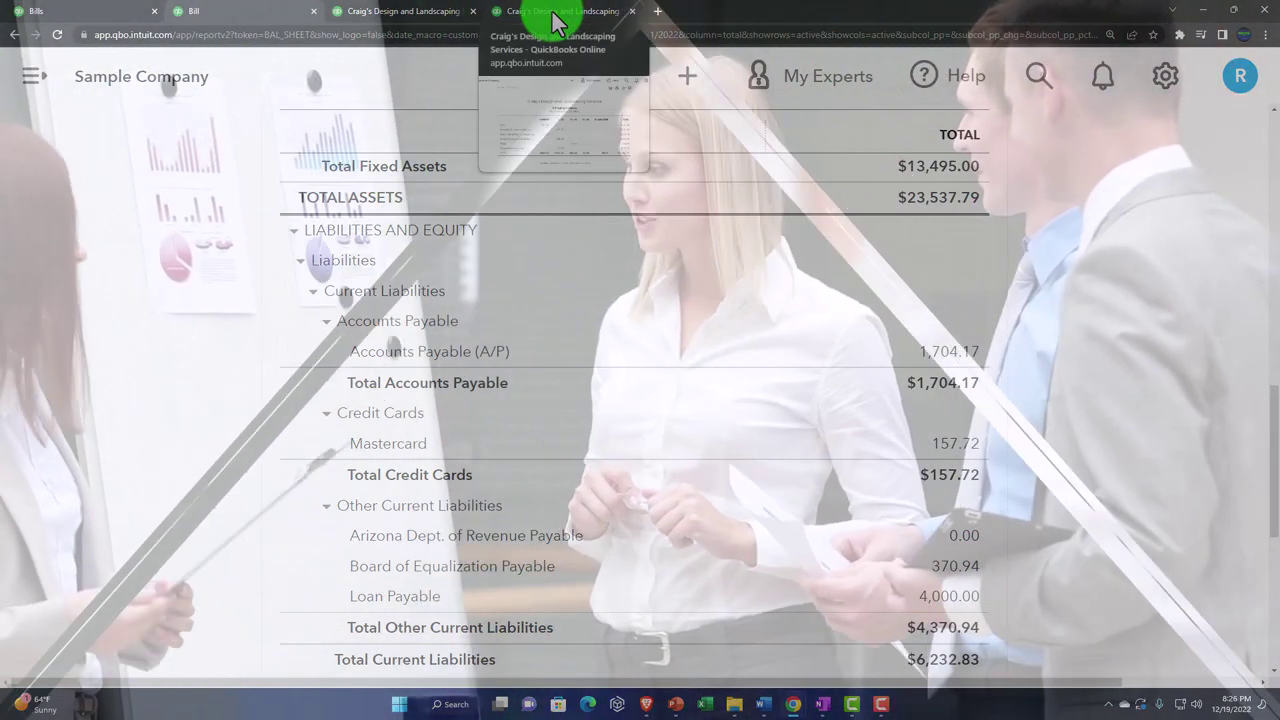
{"action": "left_click", "coordinate": [553, 14]}
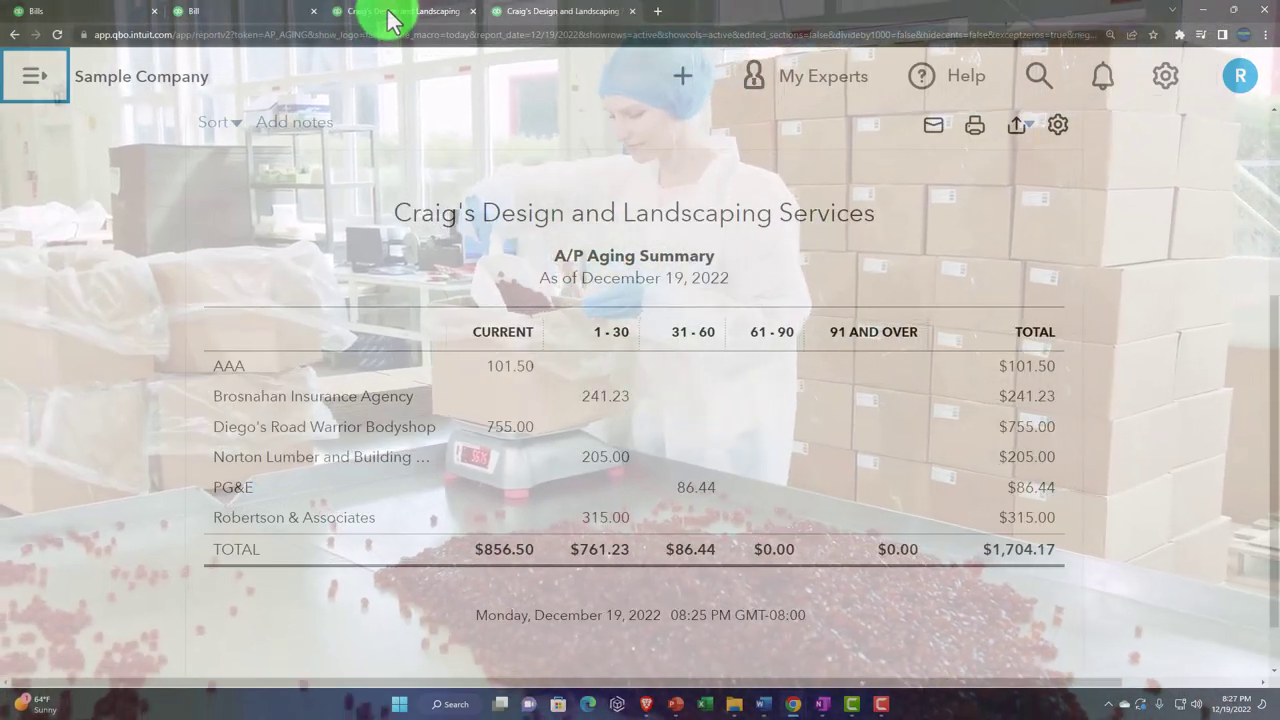
Review the income lines of the 2022 Profit and Loss and the Inventory Asset line on the Balance Sheet
{"action": "left_click", "coordinate": [390, 14]}
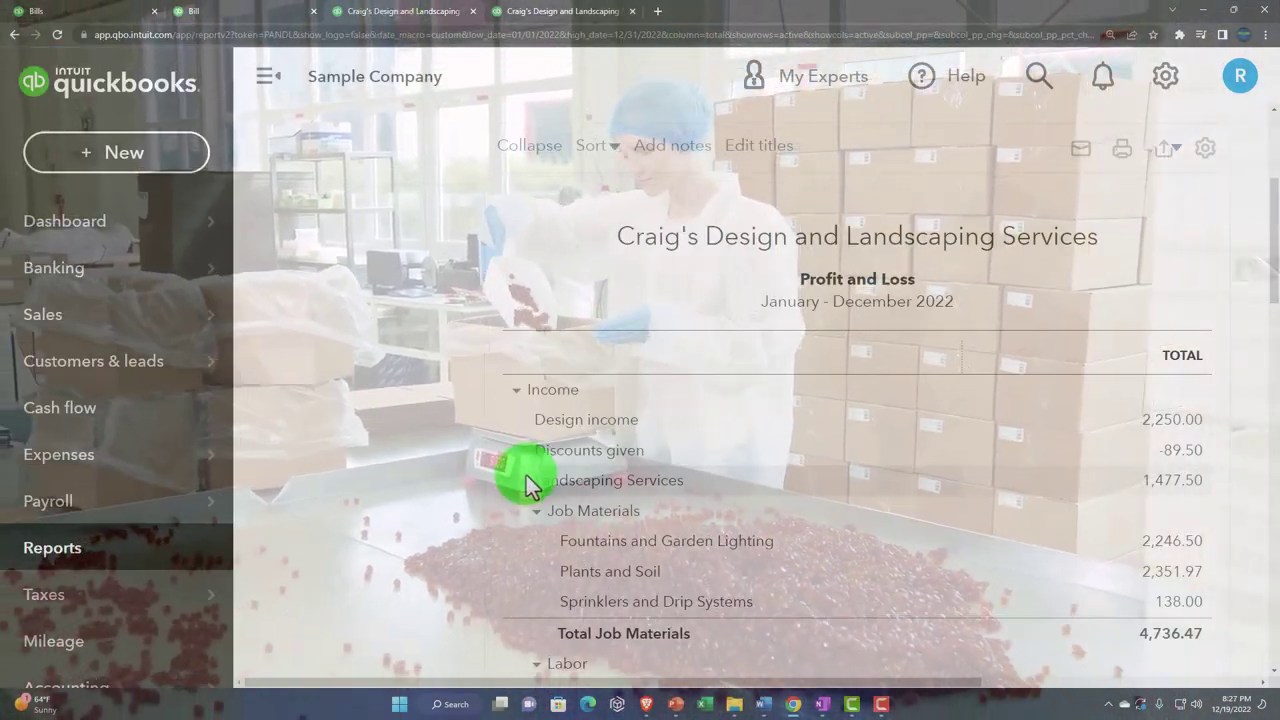
{"action": "scroll", "coordinate": [526, 475], "scroll_direction": "down", "scroll_amount": 2}
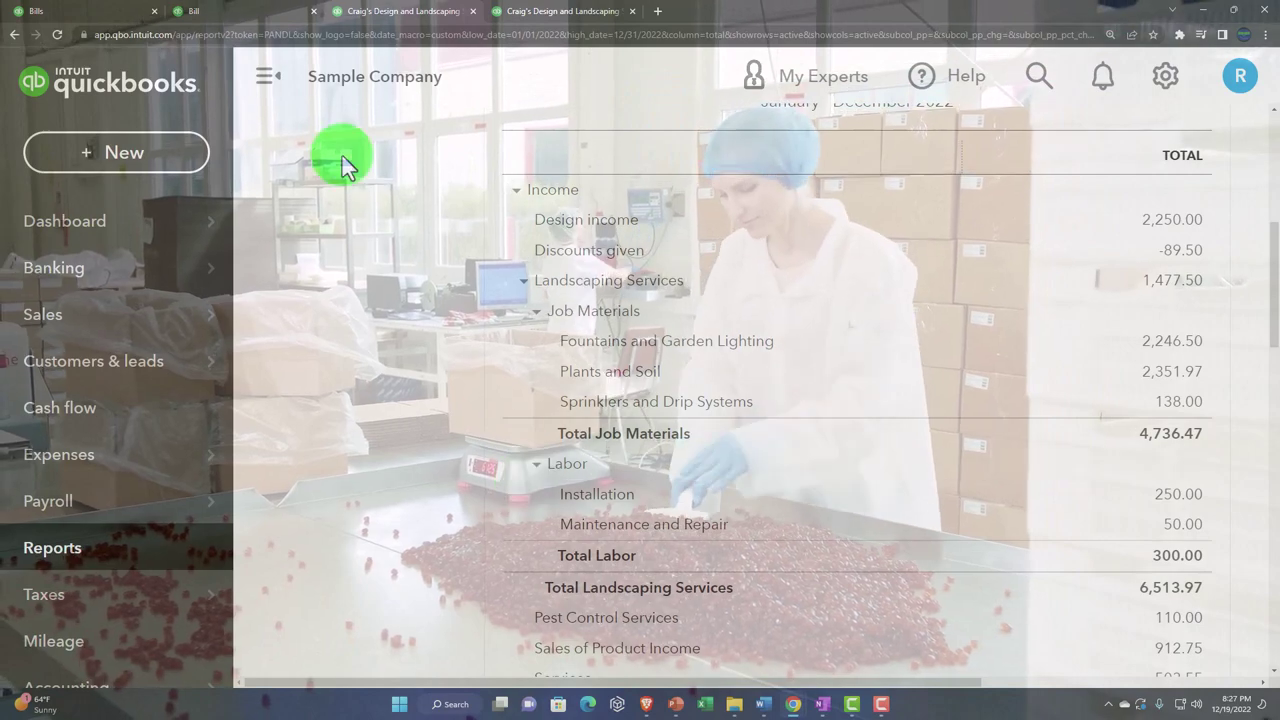
{"action": "key", "text": "ctrl+Tab"}
{"action": "scroll", "coordinate": [302, 380], "scroll_direction": "up", "scroll_amount": 3}
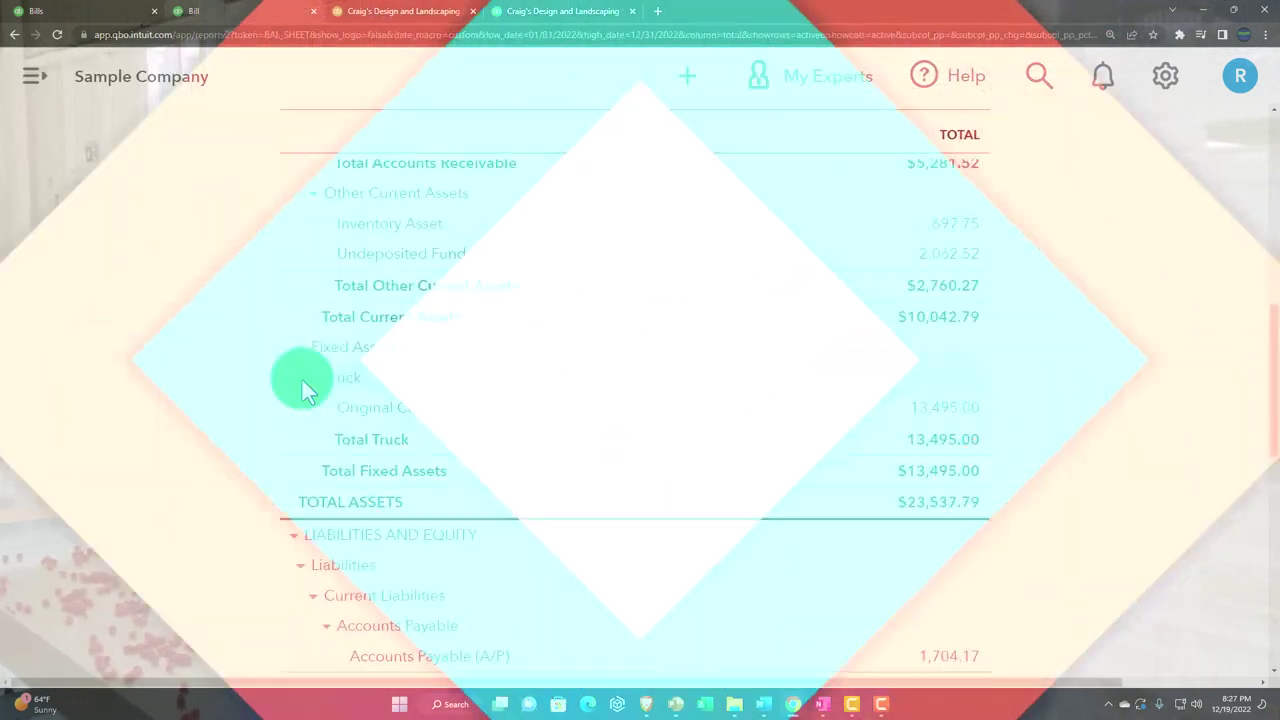
{"action": "scroll", "coordinate": [320, 420], "scroll_direction": "up", "scroll_amount": 2}
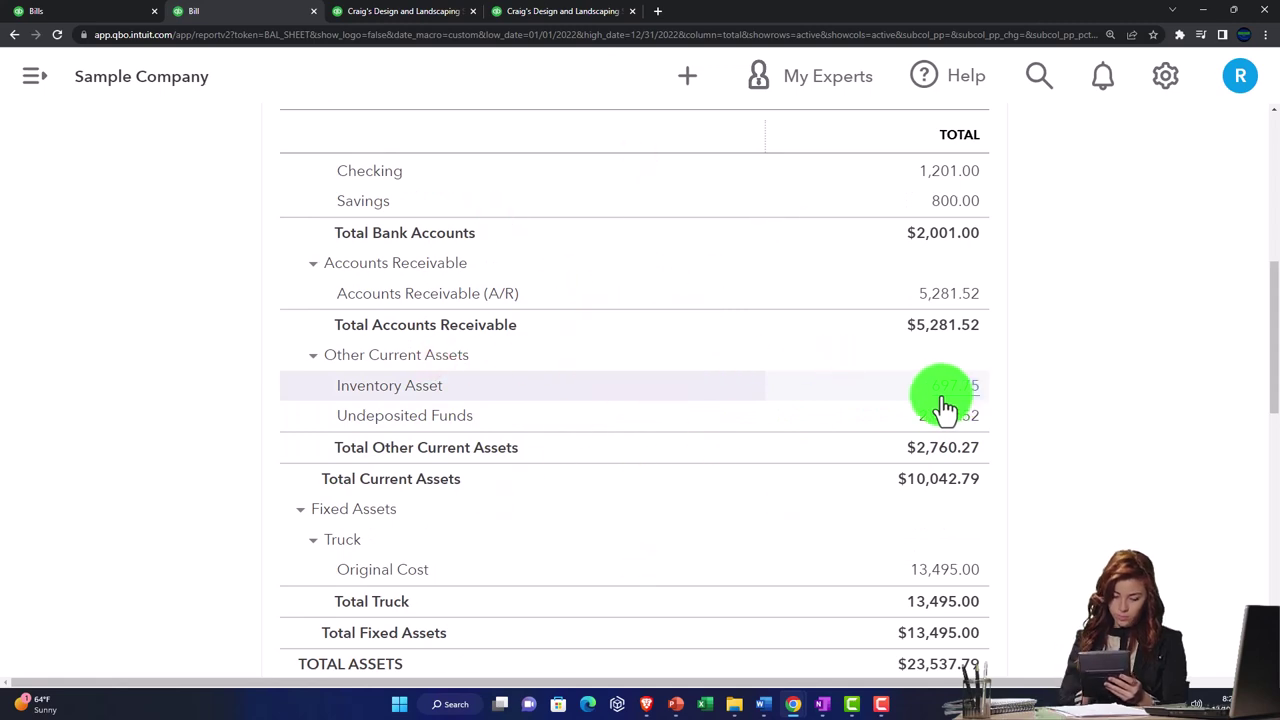
In the browser tab holding the A/P Aging Summary, search the reports for "inve" and open the Inventory Valuation Summary
{"action": "left_click", "coordinate": [545, 14]}
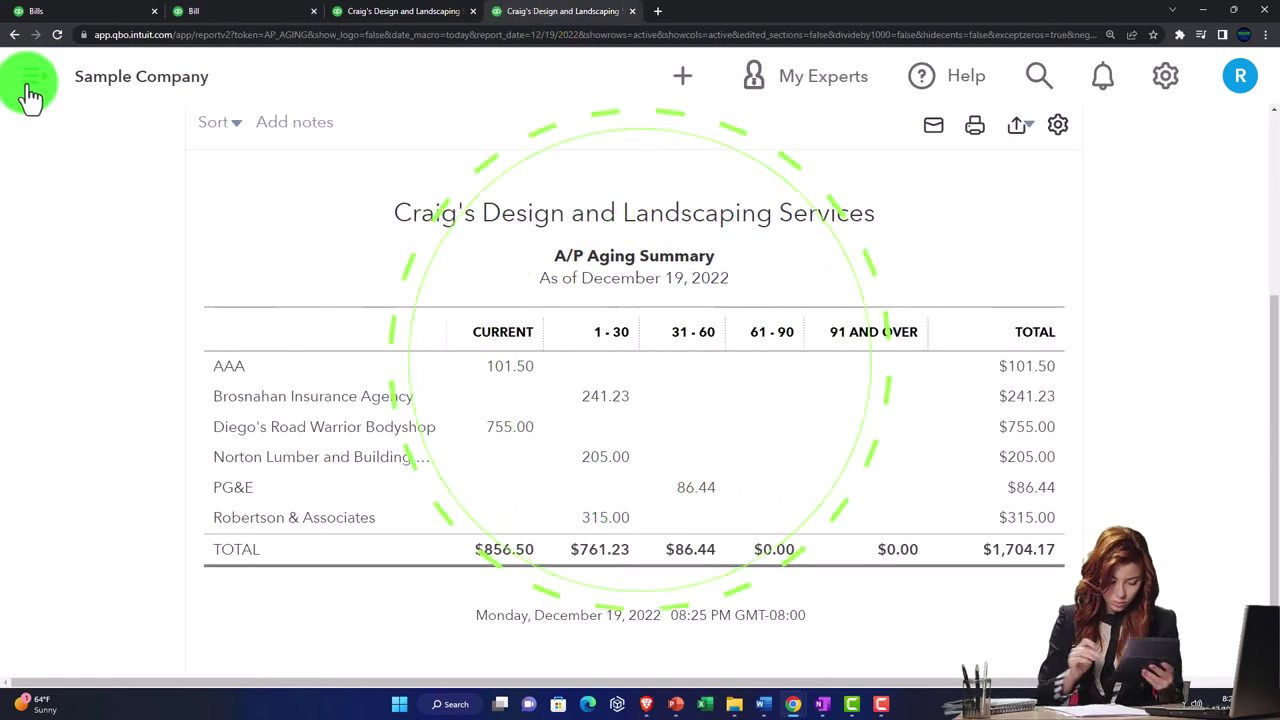
{"action": "left_click", "coordinate": [32, 92]}
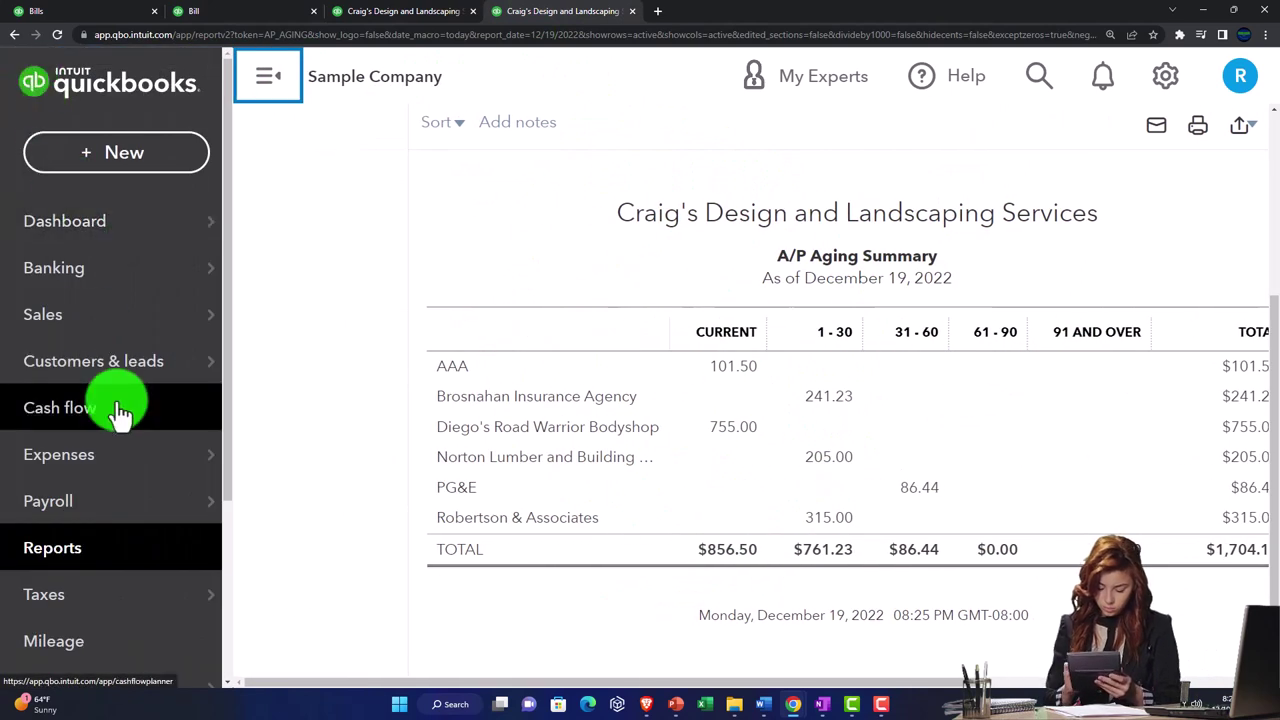
{"action": "scroll", "coordinate": [118, 413], "scroll_direction": "down", "scroll_amount": 2}
{"action": "left_click", "coordinate": [85, 432]}
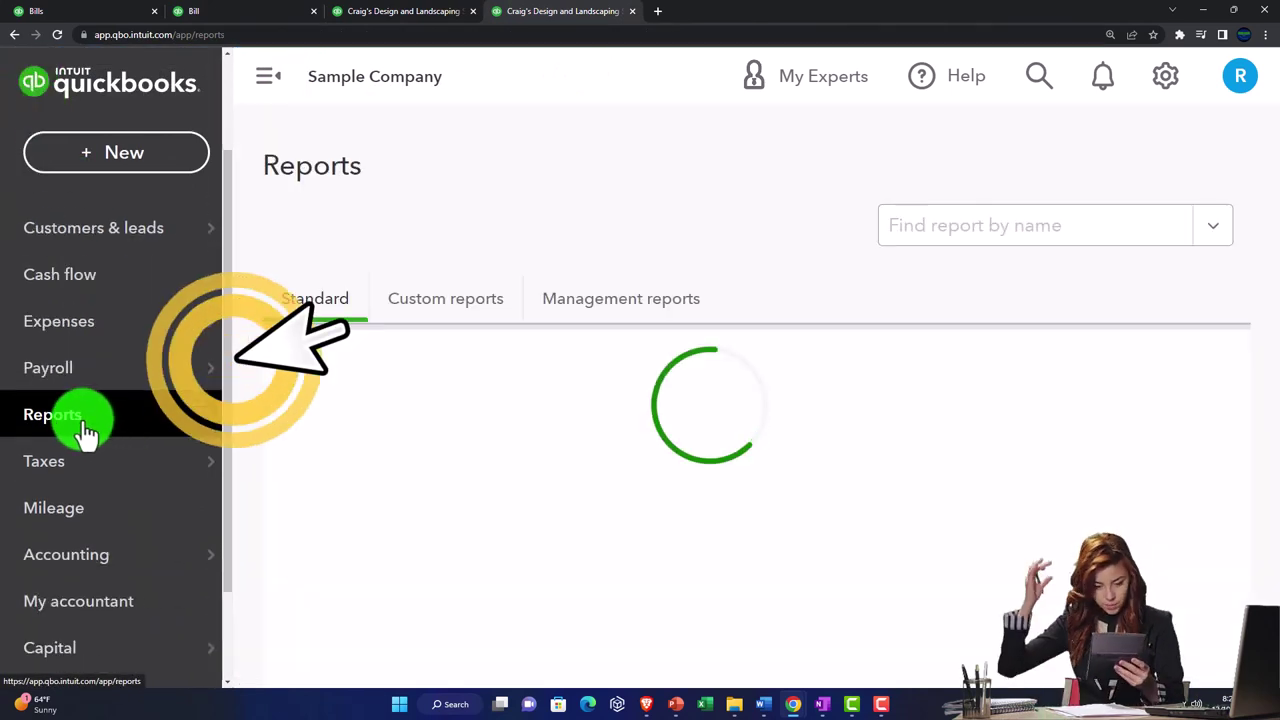
{"action": "left_click", "coordinate": [247, 90]}
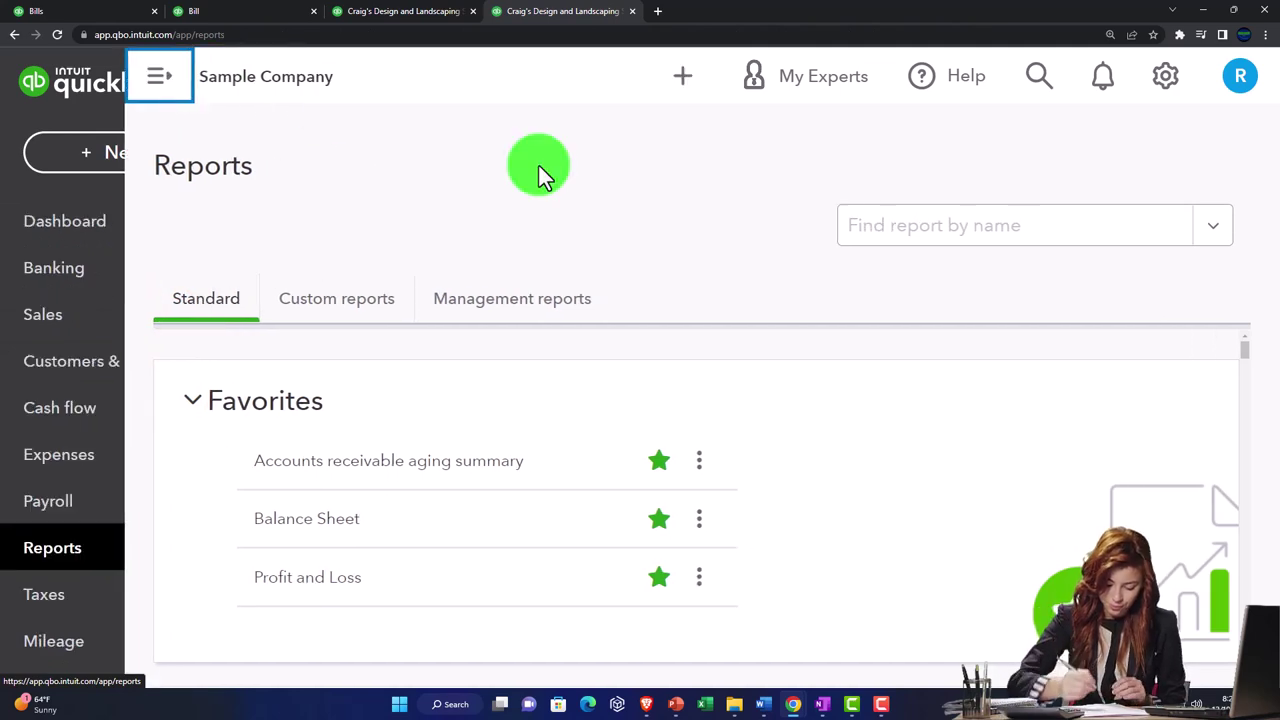
{"action": "left_click", "coordinate": [910, 228]}
{"action": "type", "text": "inve"}
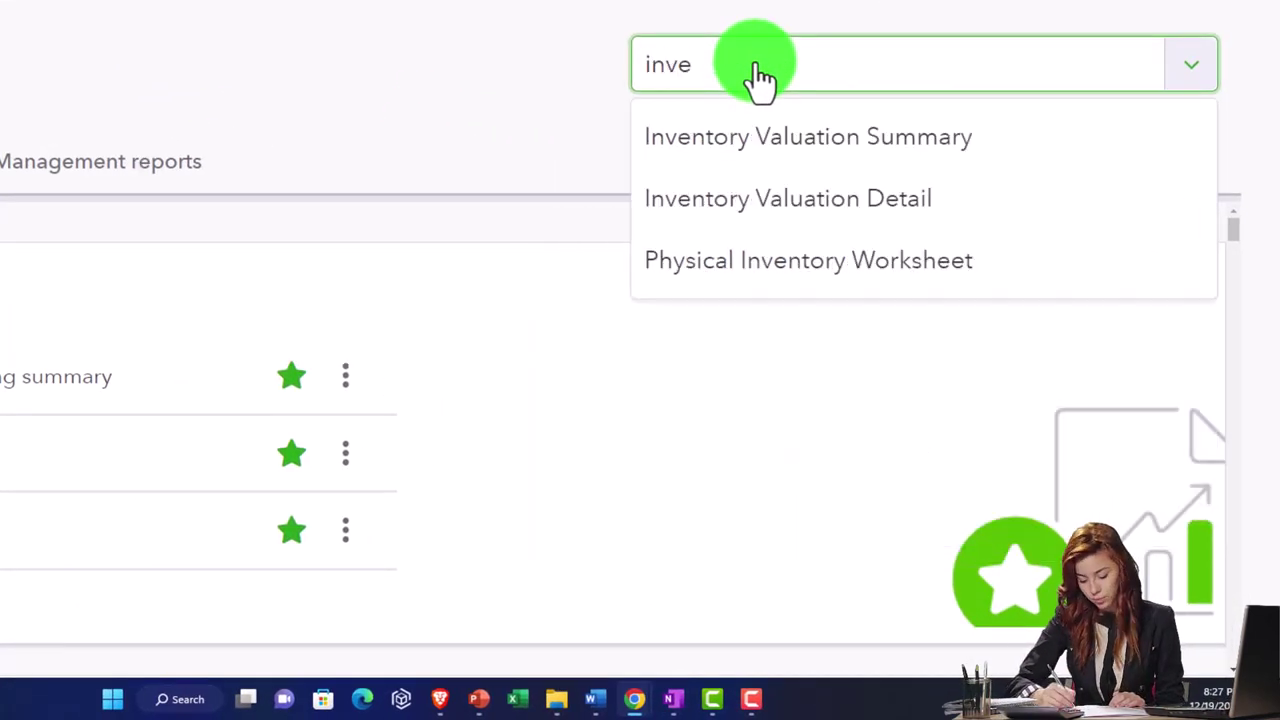
{"action": "key", "text": "Down"}
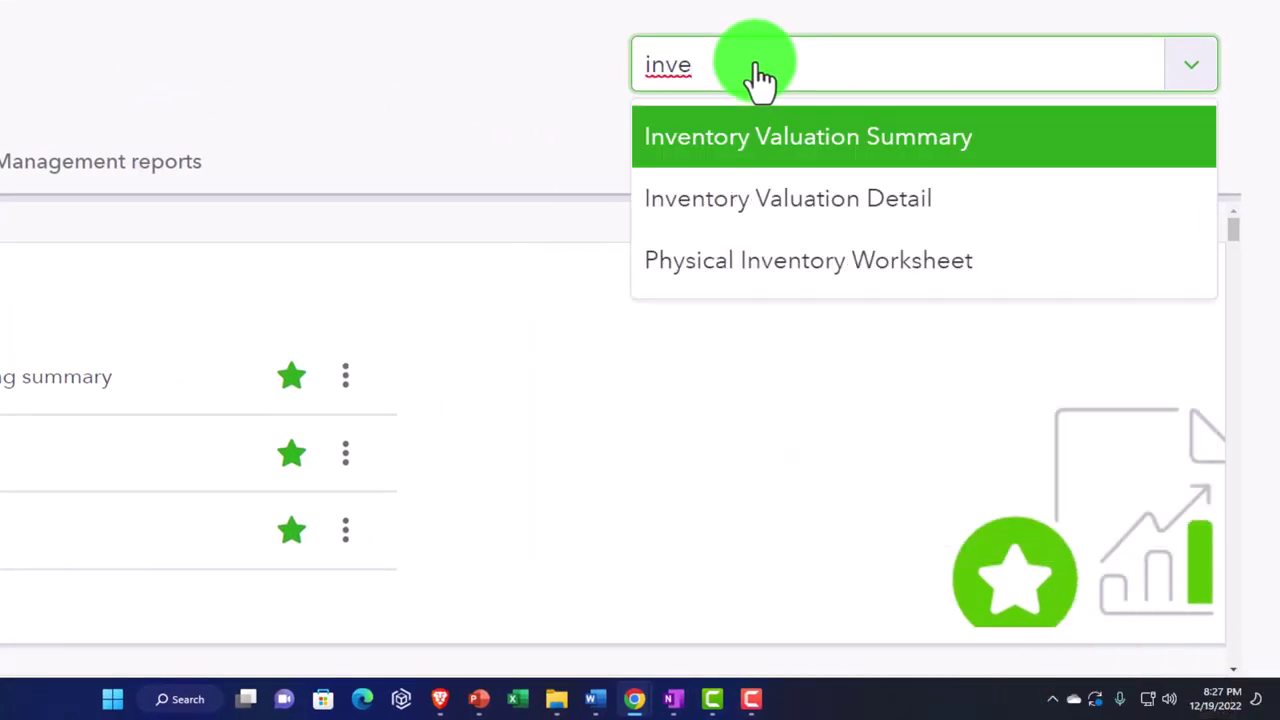
{"action": "key", "text": "Return"}
Review item quantities and asset values in the Inventory Valuation Summary and compare the total with Inventory Asset on the Balance Sheet
{"action": "scroll", "coordinate": [1185, 550], "scroll_direction": "down", "scroll_amount": 5}
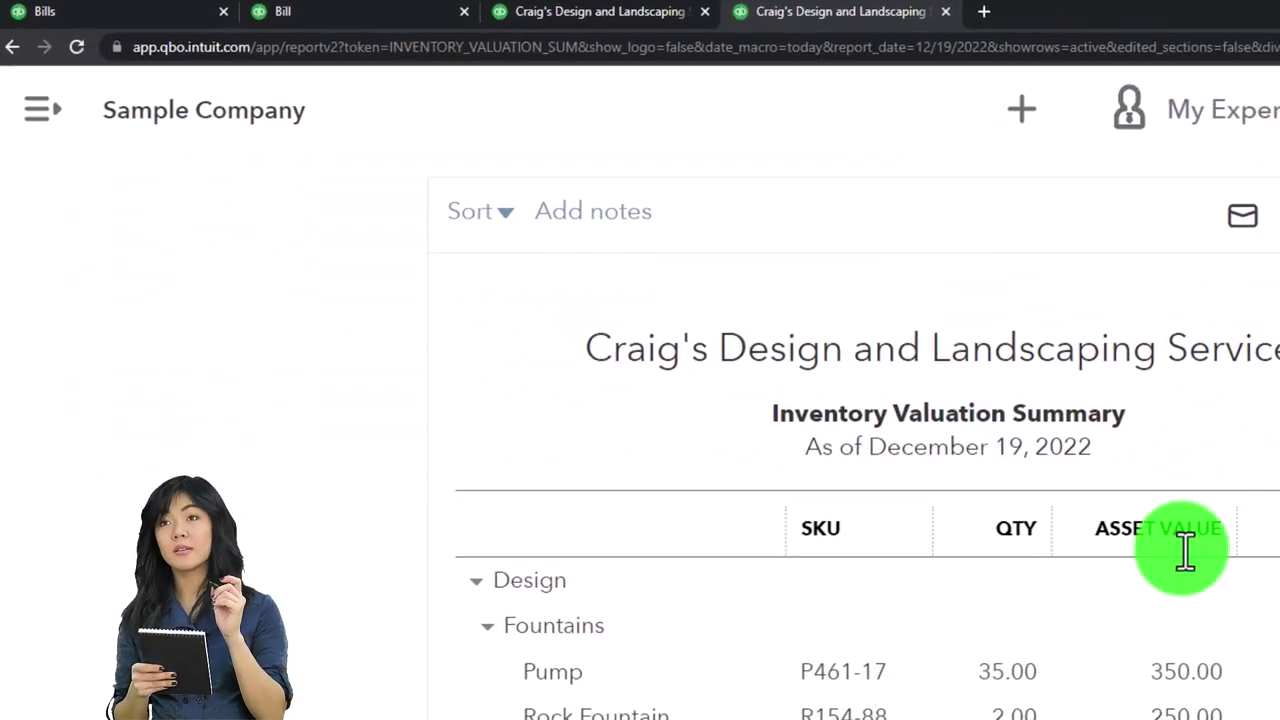
{"action": "scroll", "coordinate": [1070, 714], "scroll_direction": "down", "scroll_amount": 2}
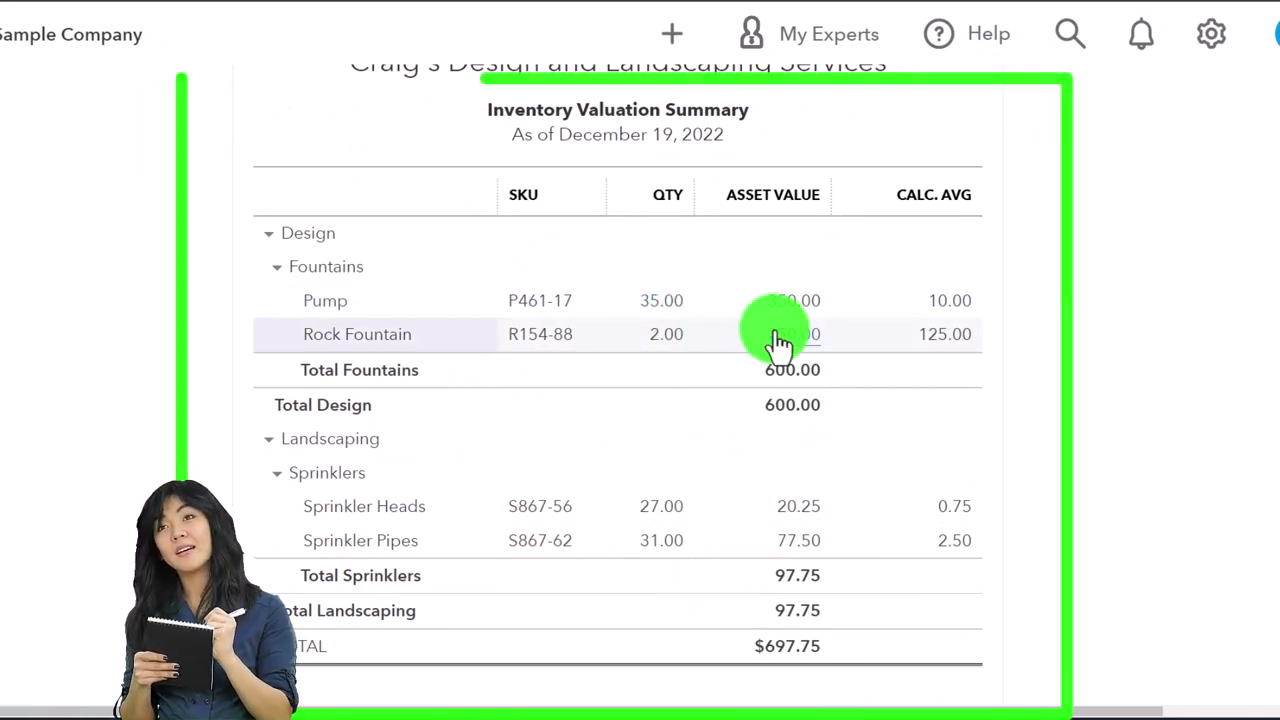
{"action": "scroll", "coordinate": [778, 343], "scroll_direction": "down", "scroll_amount": 1}
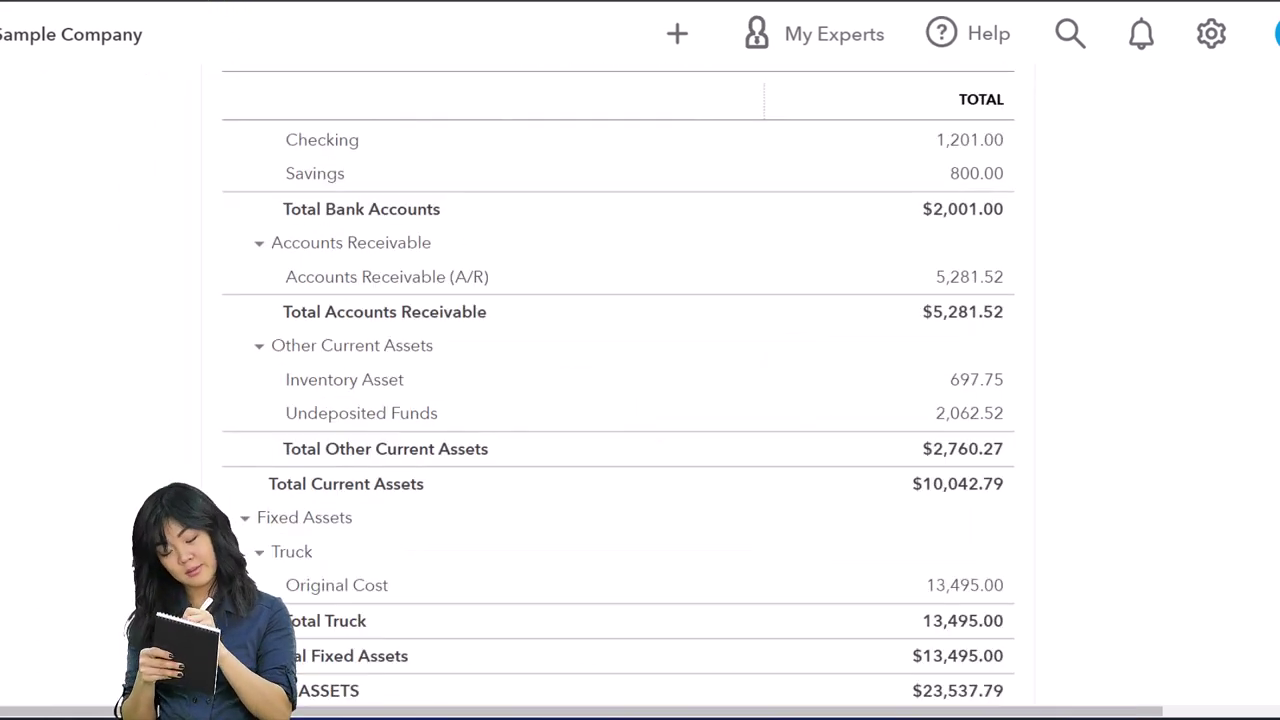
{"action": "left_click", "coordinate": [971, 384]}
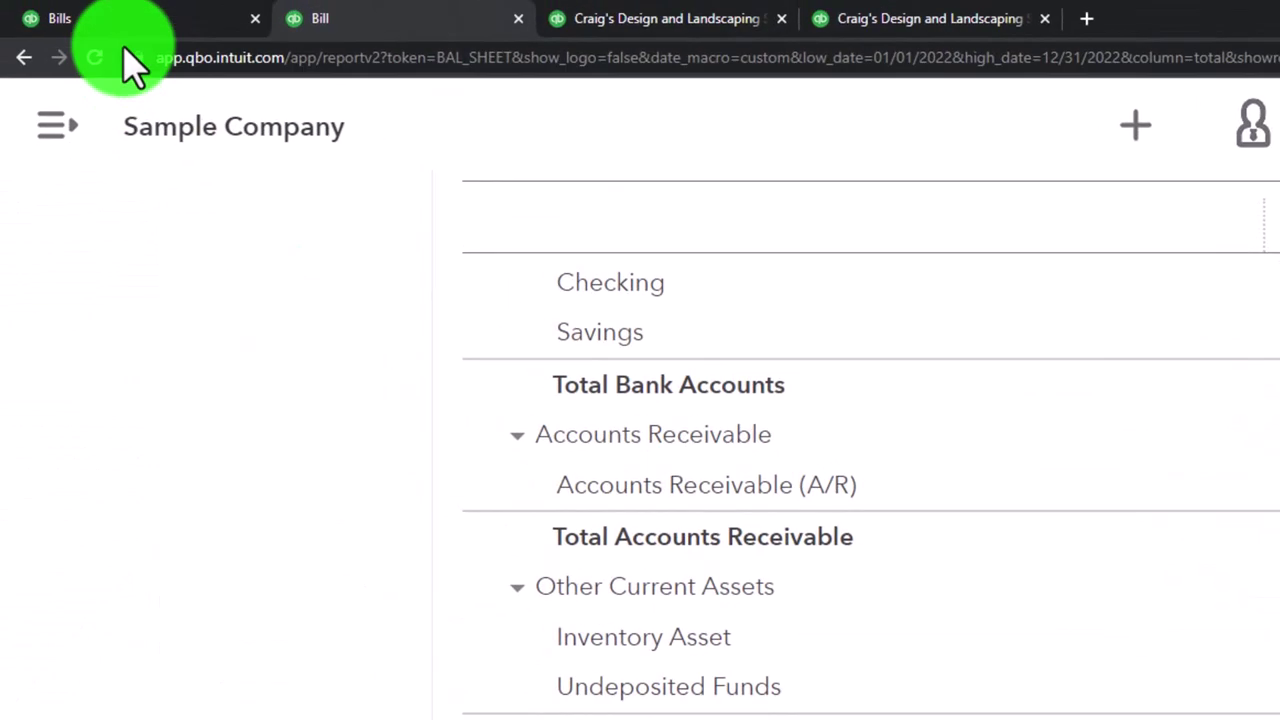
In the browser tab holding the Bills page, switch QuickBooks to Business view
{"action": "left_click", "coordinate": [118, 32]}
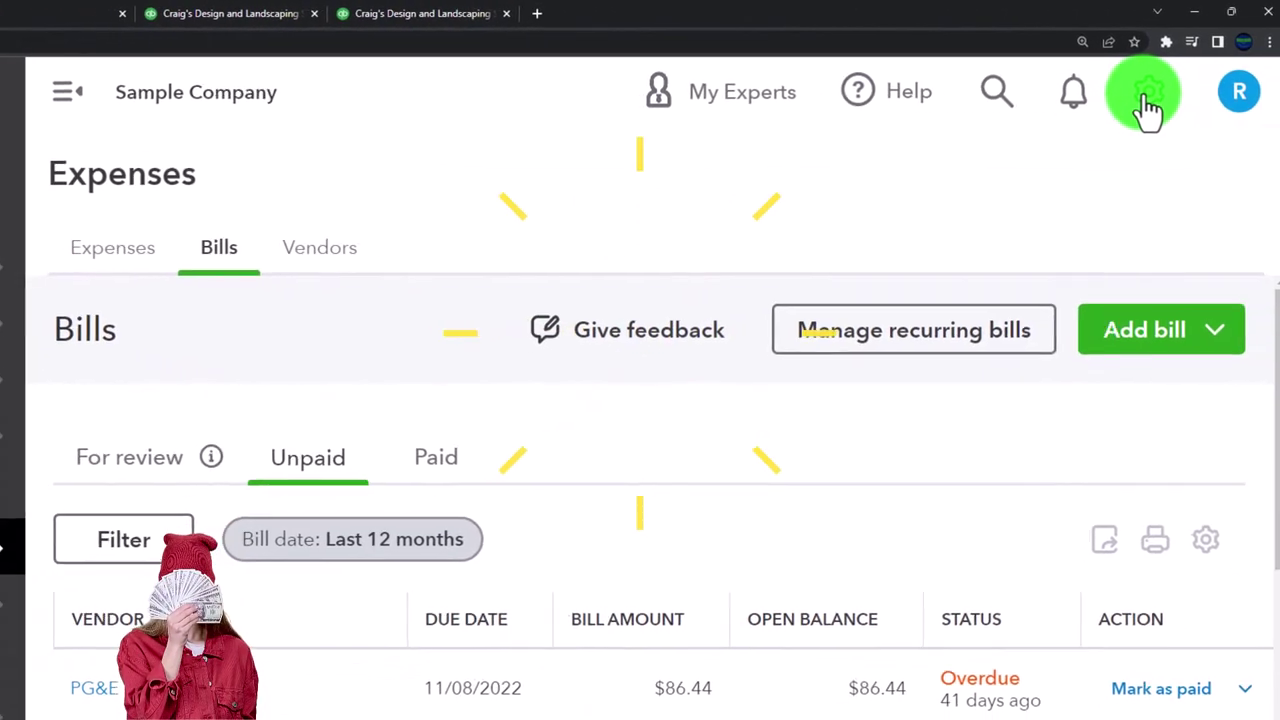
{"action": "left_click", "coordinate": [1146, 98]}
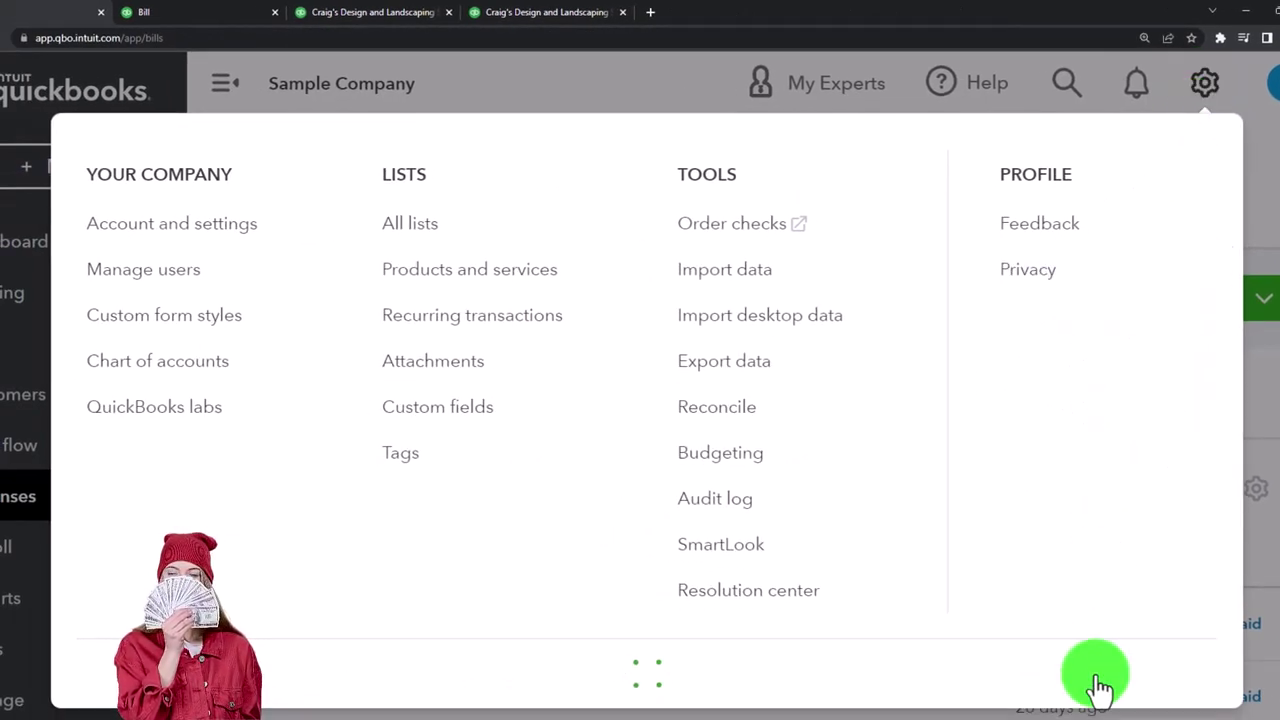
{"action": "left_click", "coordinate": [1098, 688]}
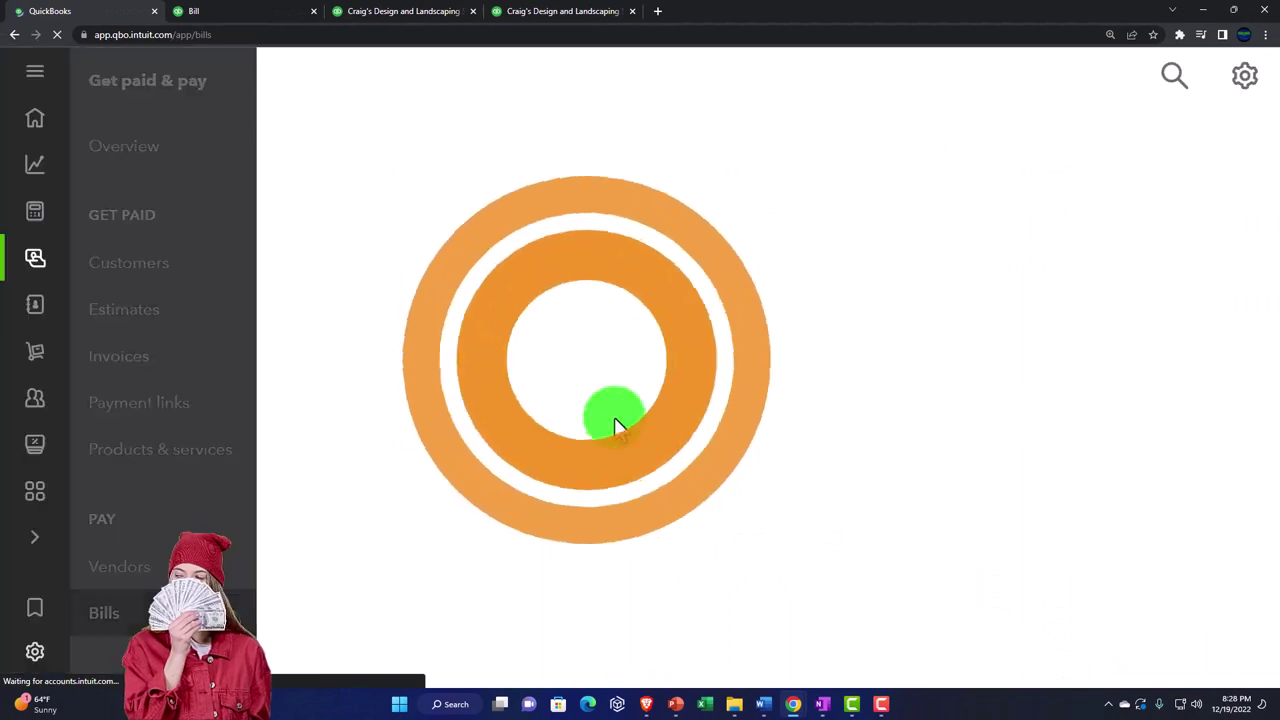
{"action": "mouse_move", "coordinate": [48, 210]}
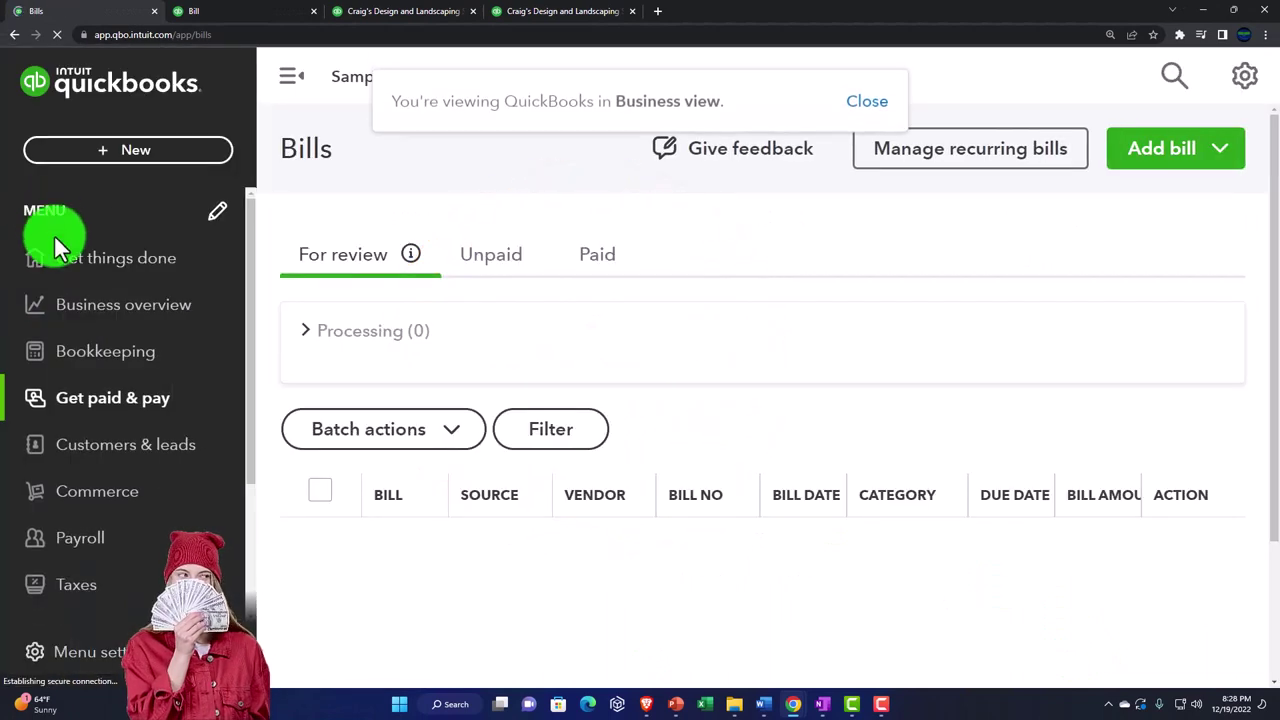
{"action": "key", "text": "ctrl+minus"}
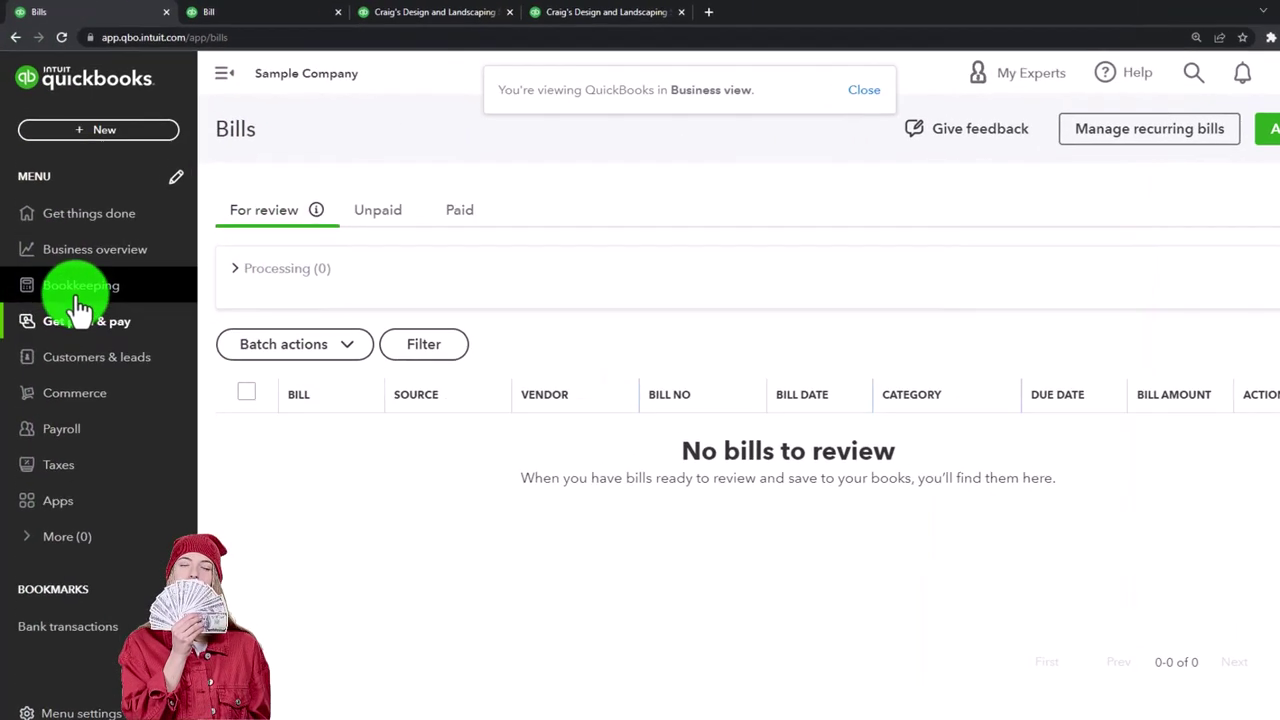
Open the standard reports list under Business overview in Business view
{"action": "left_click", "coordinate": [35, 252]}
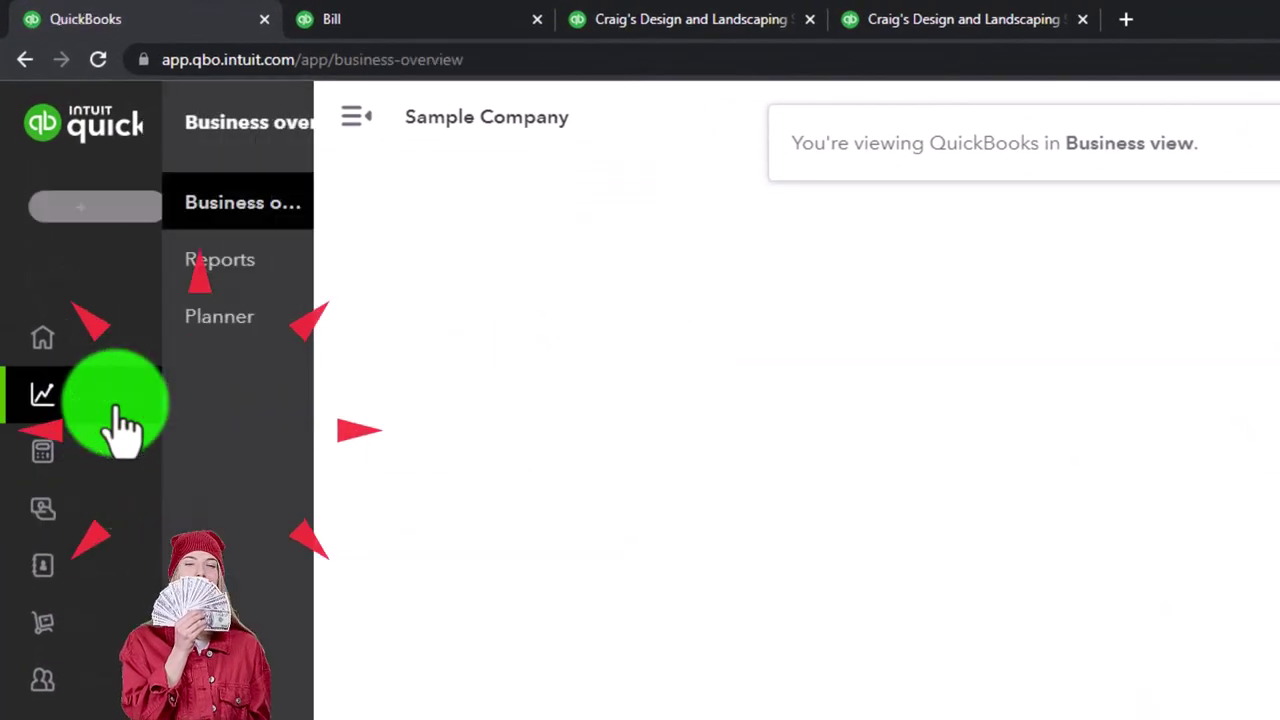
{"action": "left_click", "coordinate": [132, 262]}
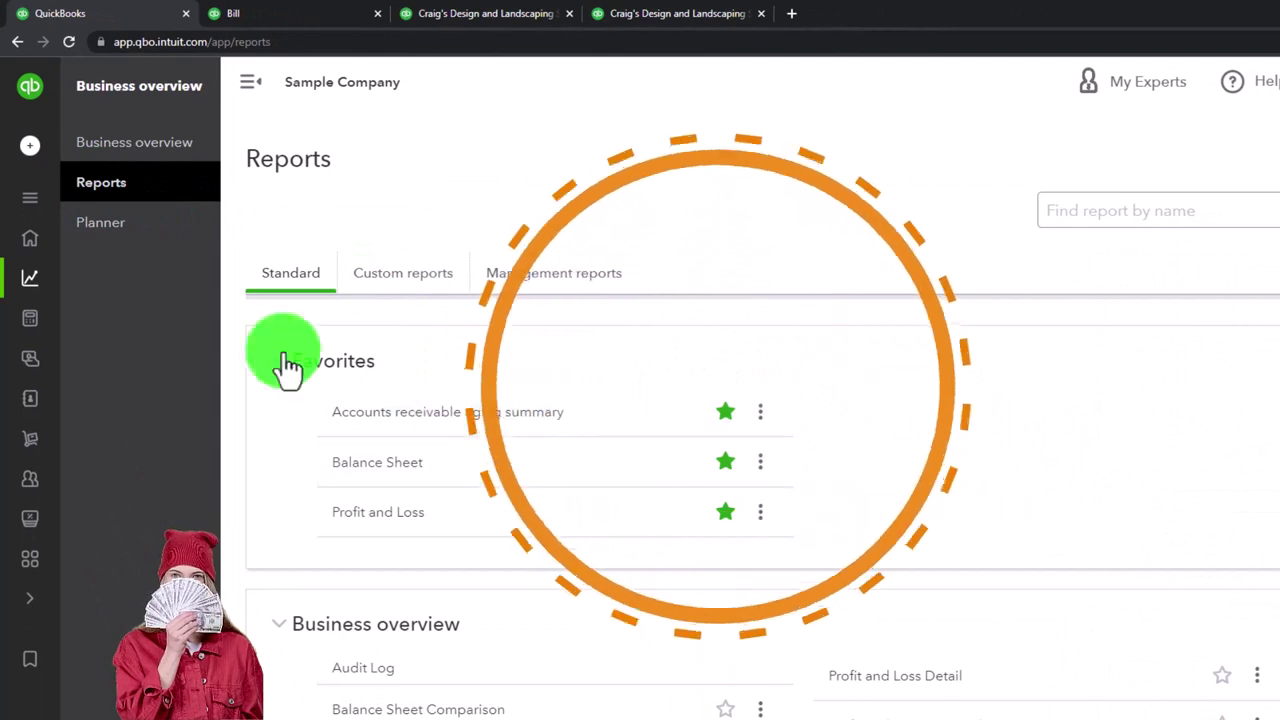
Open the Vendors page under Get paid & pay and filter it to vendors with open bills
{"action": "mouse_move", "coordinate": [34, 240]}
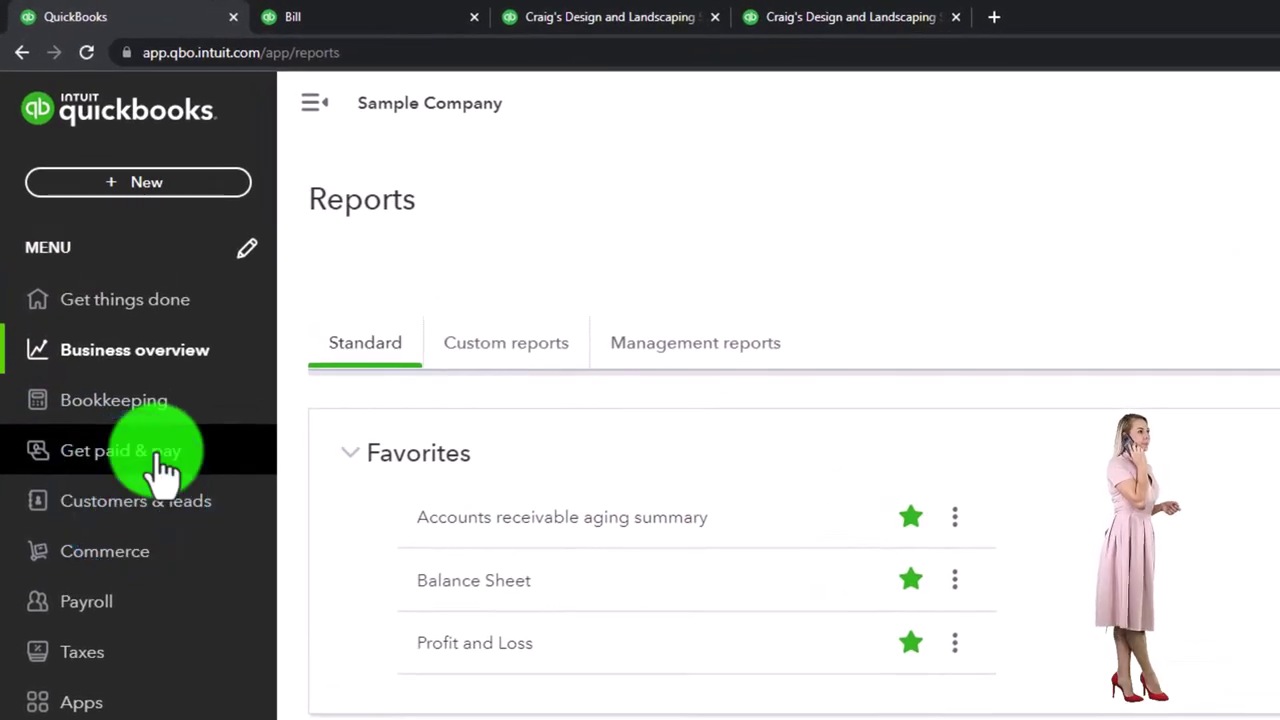
{"action": "left_click", "coordinate": [85, 462]}
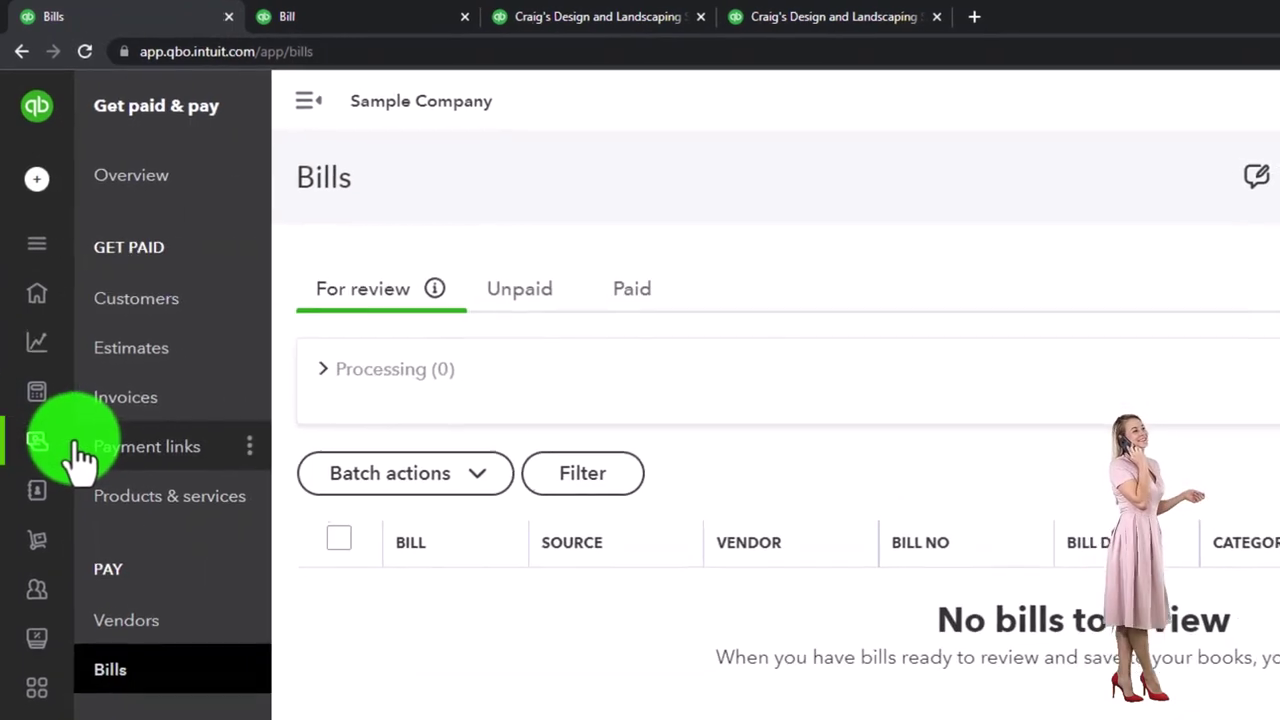
{"action": "mouse_move", "coordinate": [37, 440]}
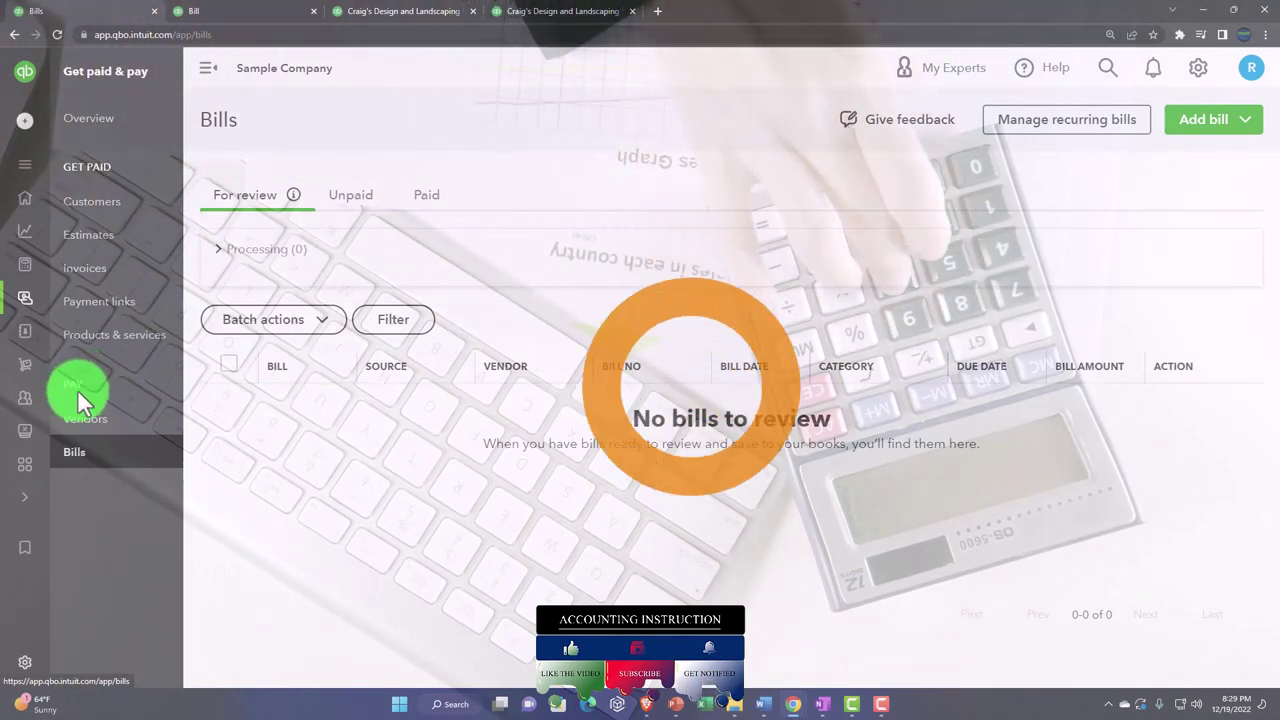
{"action": "left_click", "coordinate": [95, 428]}
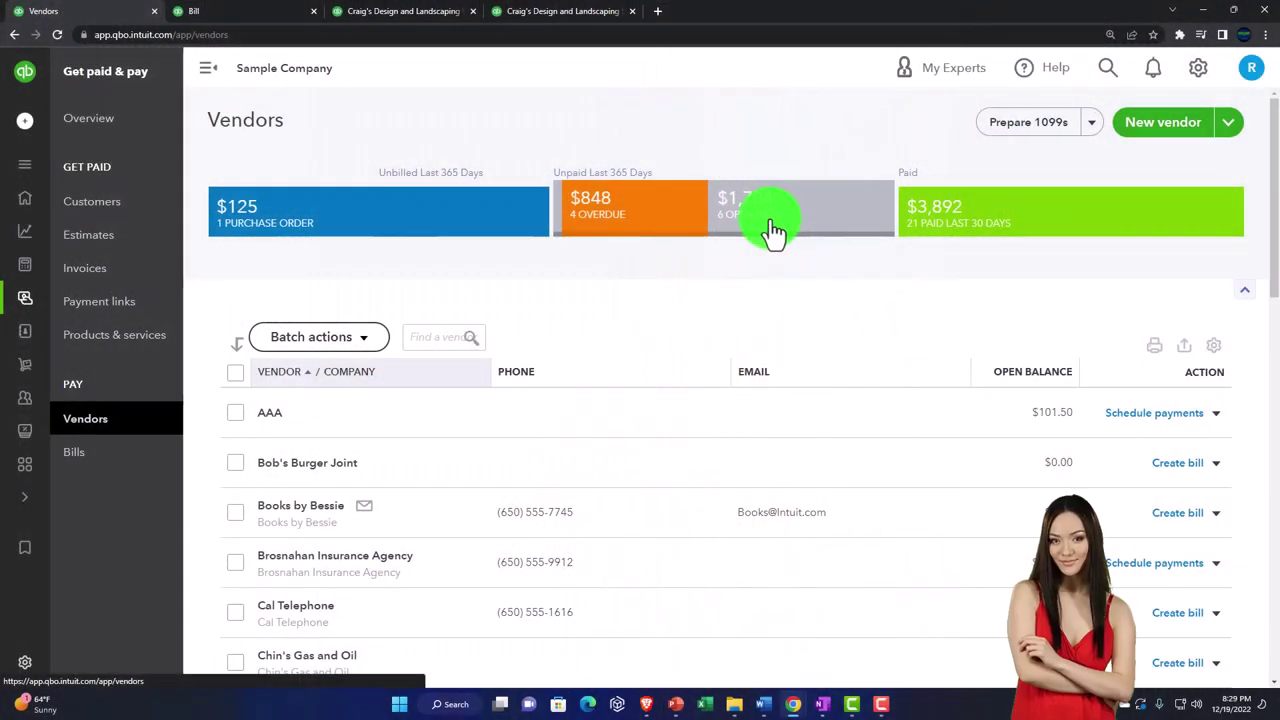
{"action": "left_click", "coordinate": [775, 231]}
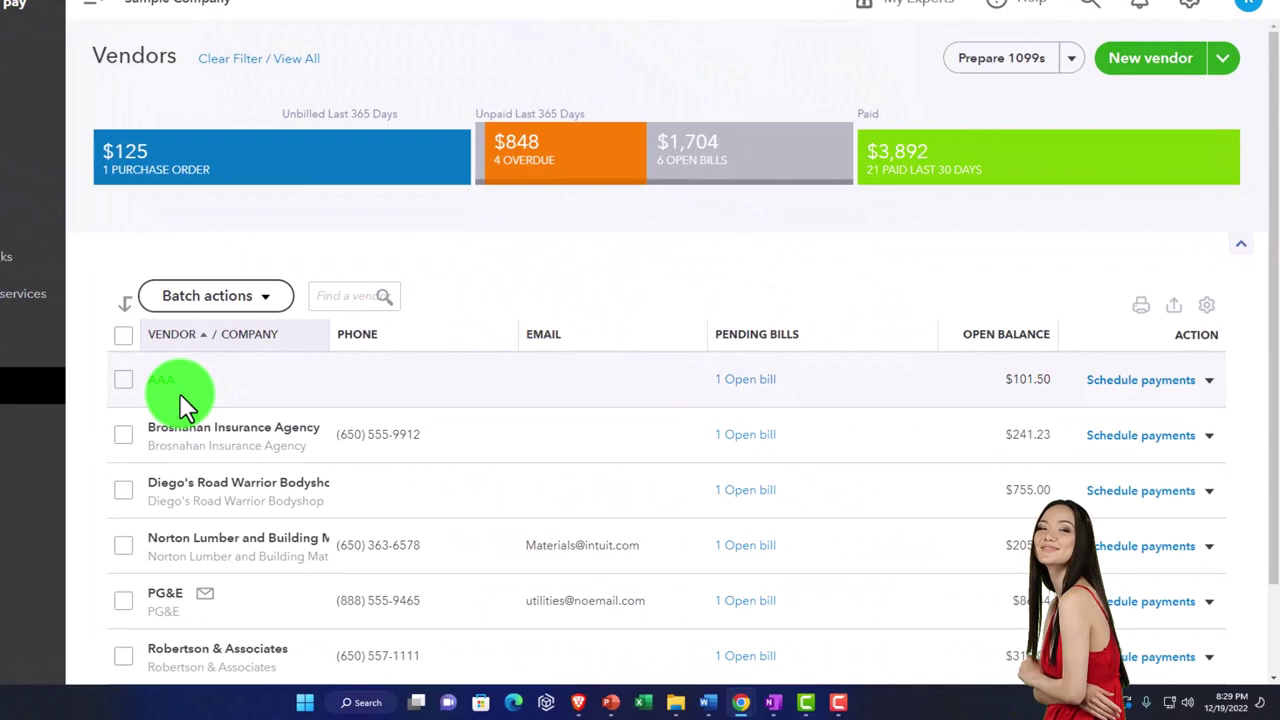
Clear the open-bills filter from the vendor list, and show the unpaid bills on the Bills page
{"action": "left_click", "coordinate": [258, 59]}
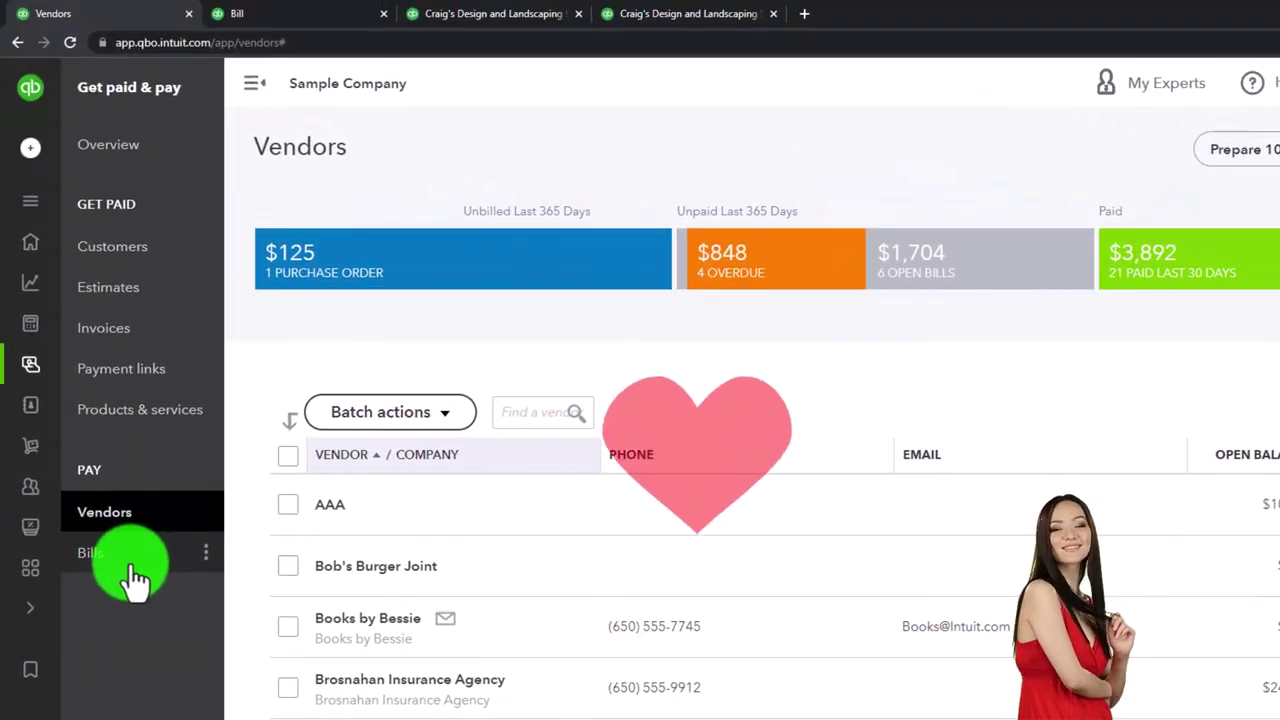
{"action": "left_click", "coordinate": [132, 566]}
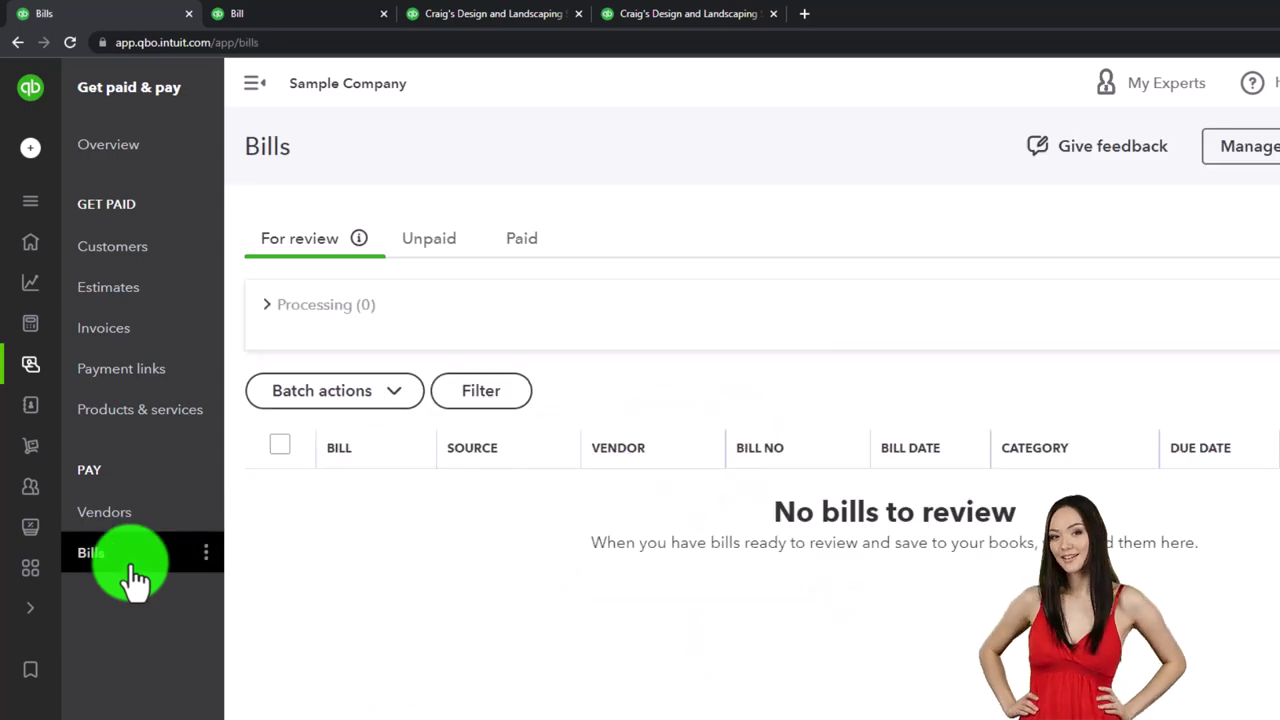
{"action": "left_click", "coordinate": [425, 245]}
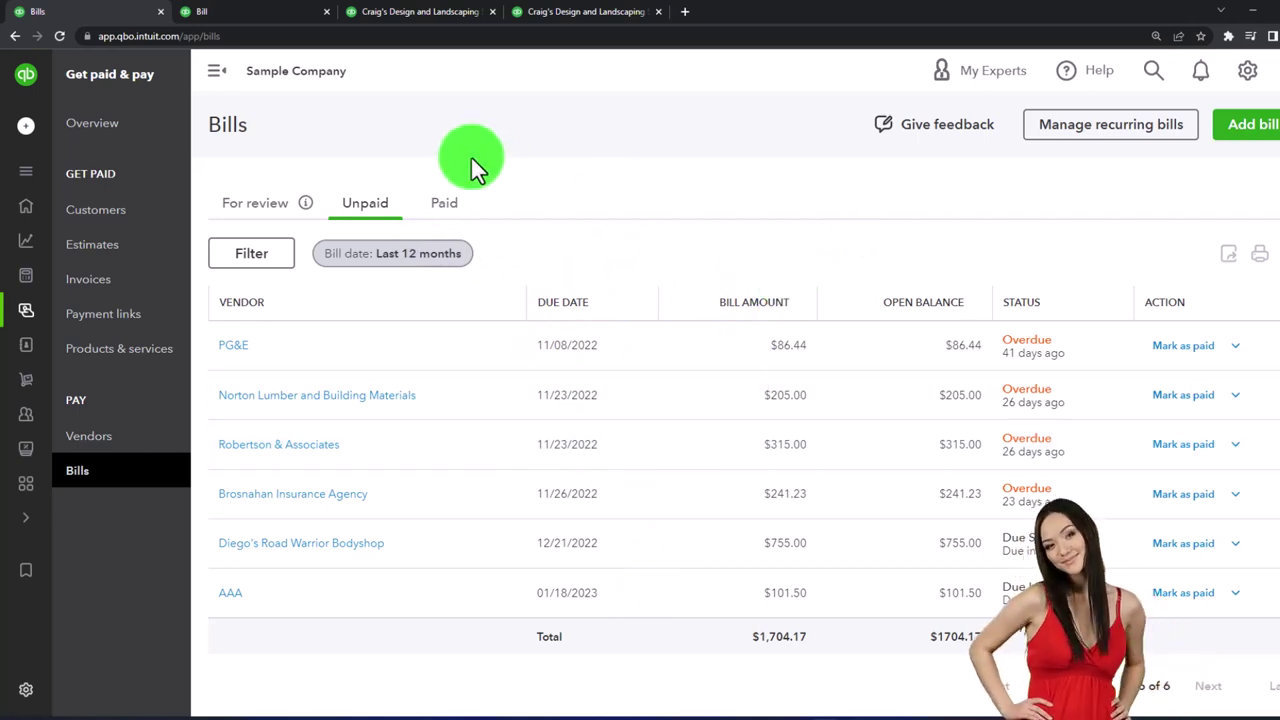
Open the Pay Bills form to view the bills available for payment, and close it without scheduling any payment
{"action": "mouse_move", "coordinate": [27, 136]}
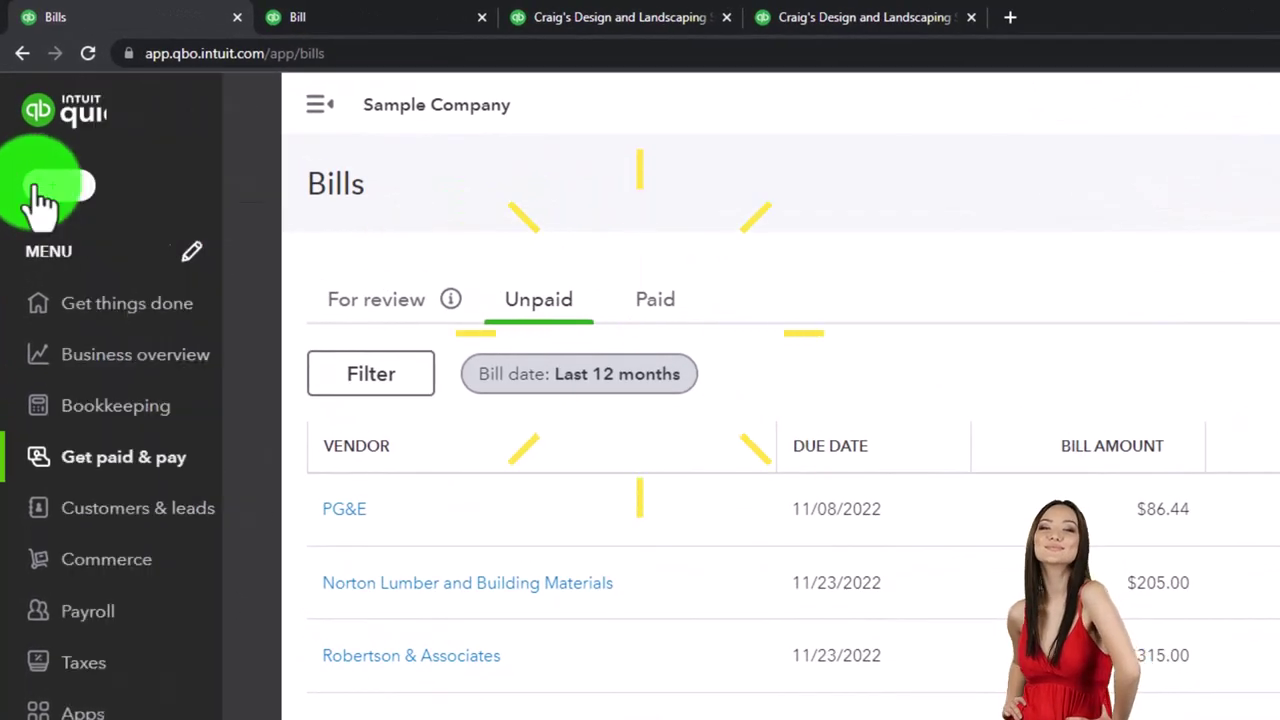
{"action": "left_click", "coordinate": [40, 200]}
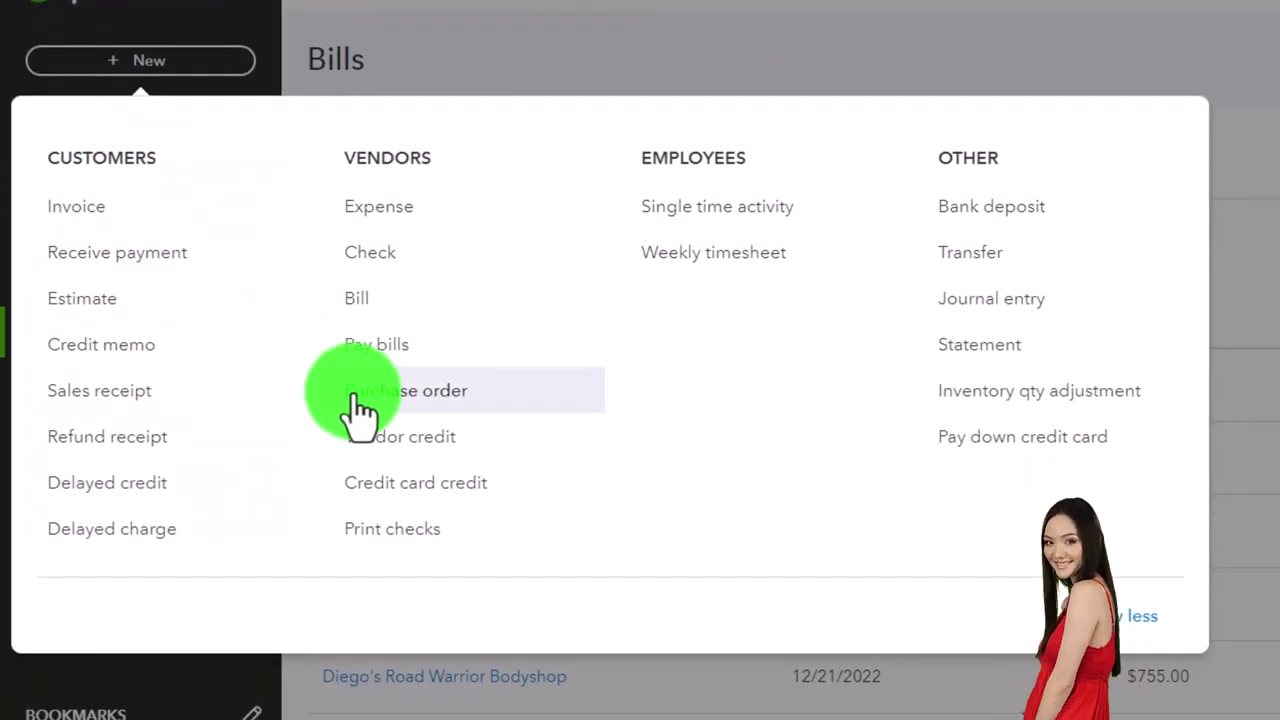
{"action": "left_click", "coordinate": [360, 308]}
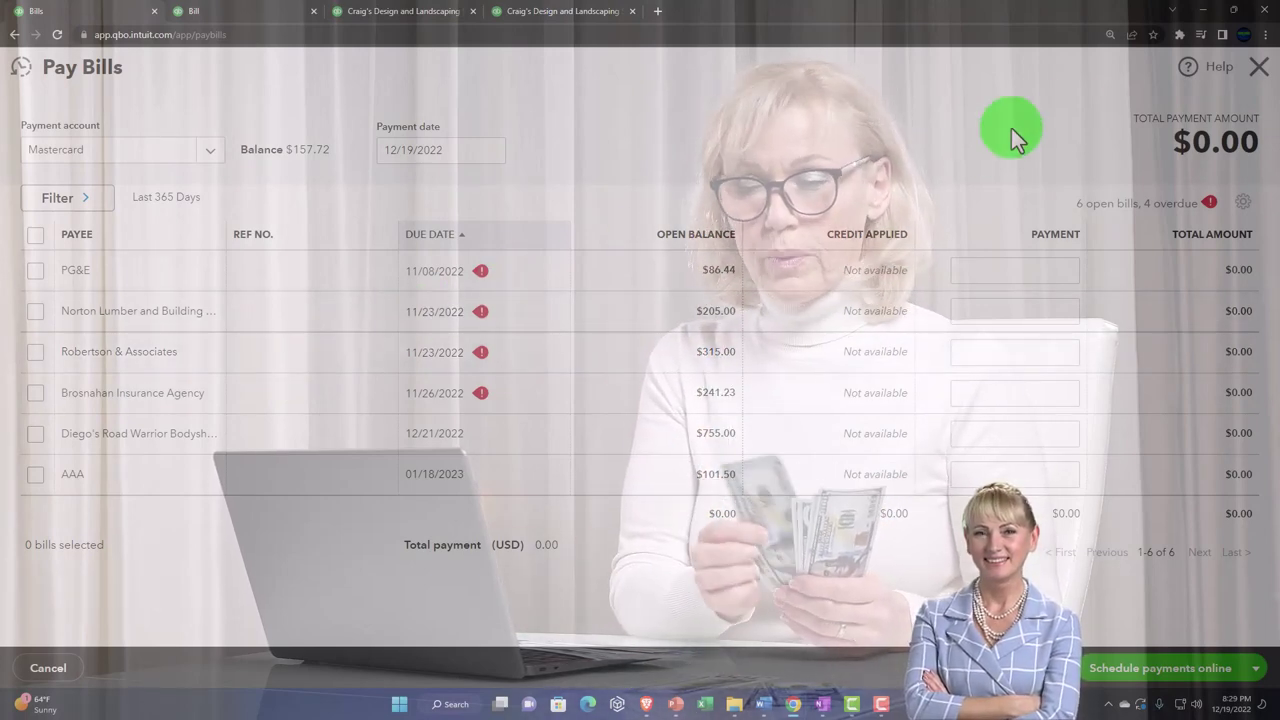
{"action": "left_click", "coordinate": [1256, 72]}
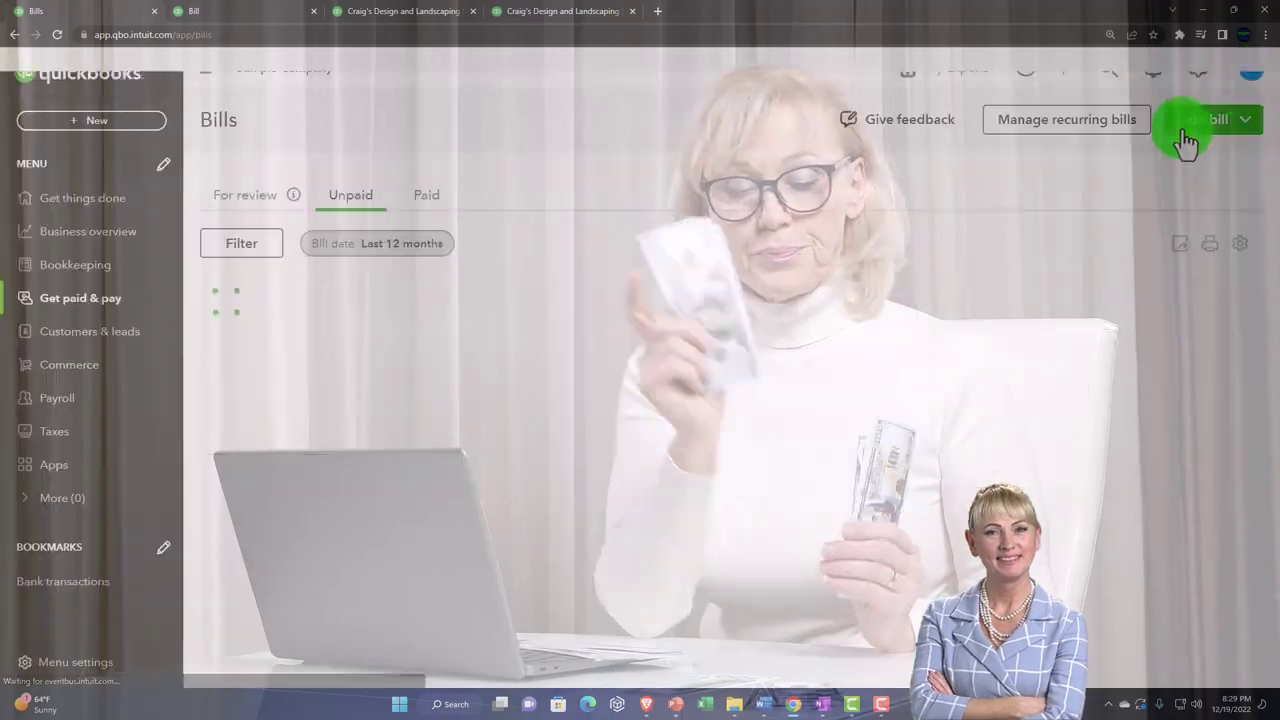